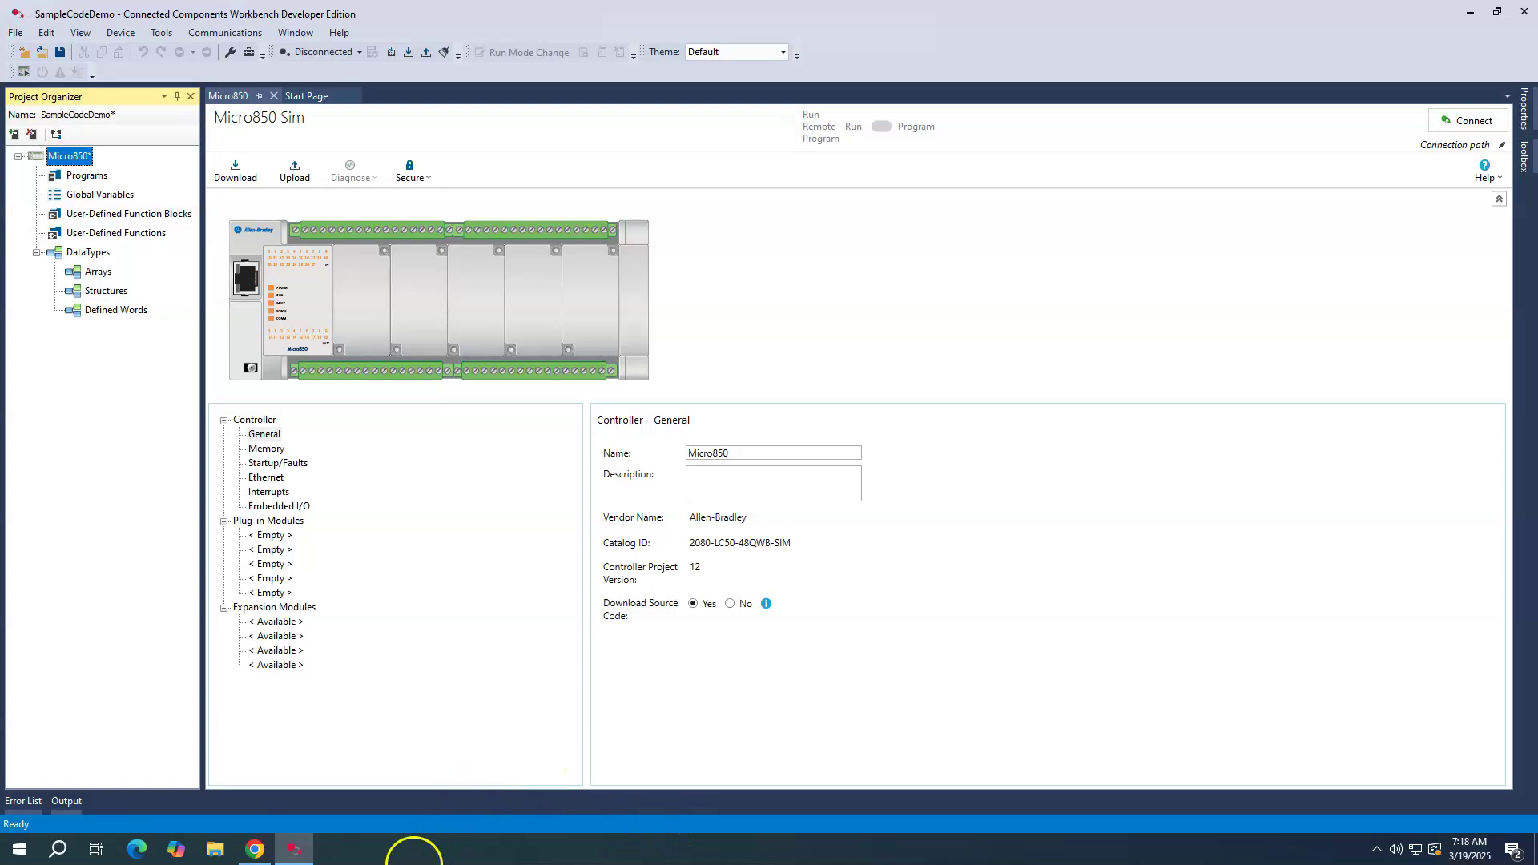
# Switch to Chrome, search for "rockwell sample code library" in a new tab and open Rockwell's Sample Code Library page
pyautogui.click(258, 854)
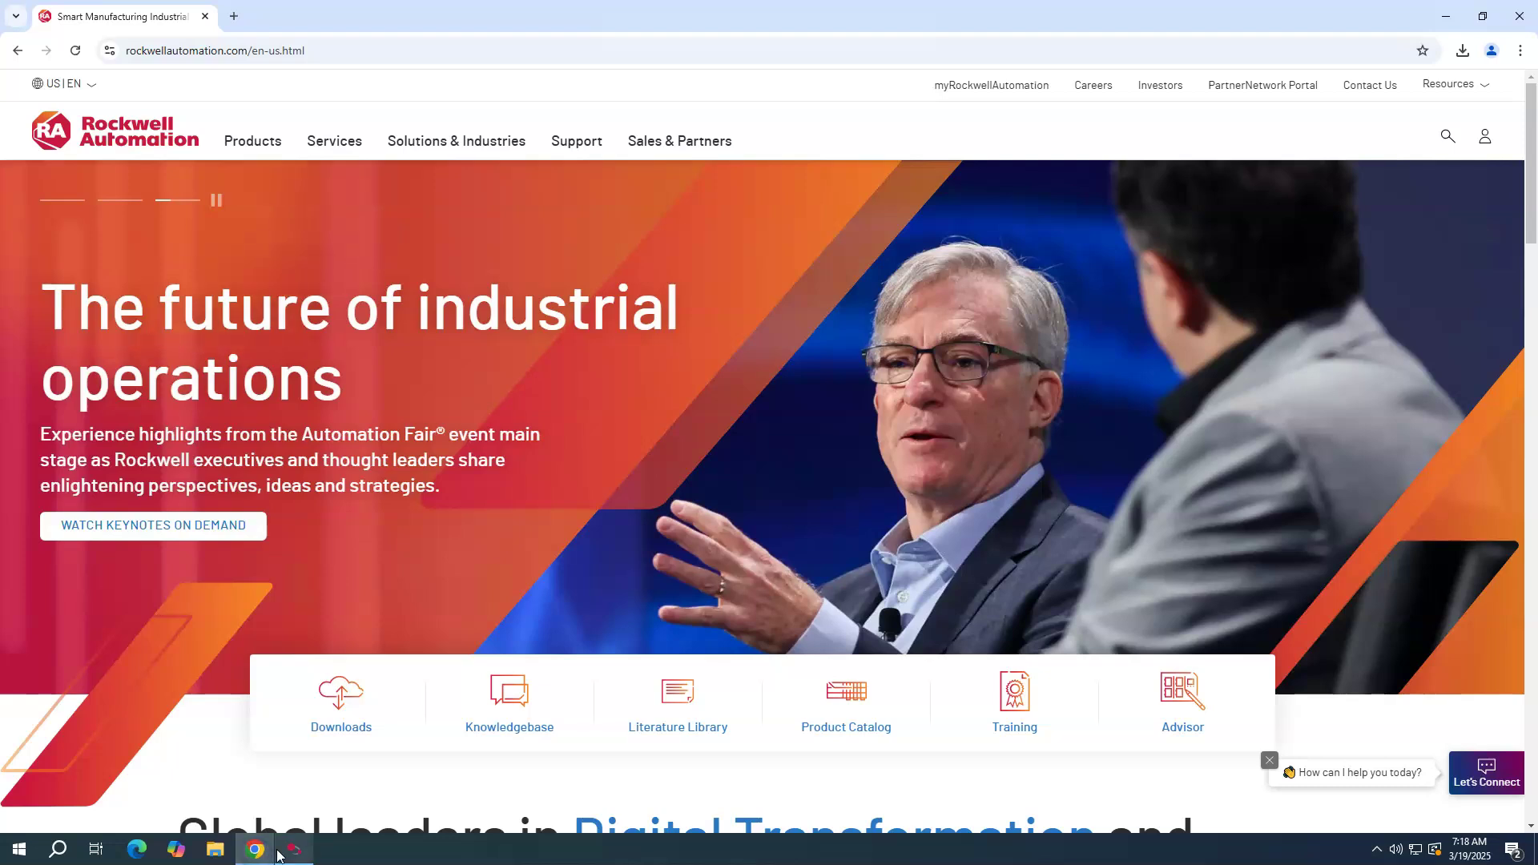
pyautogui.moveTo(278, 855)
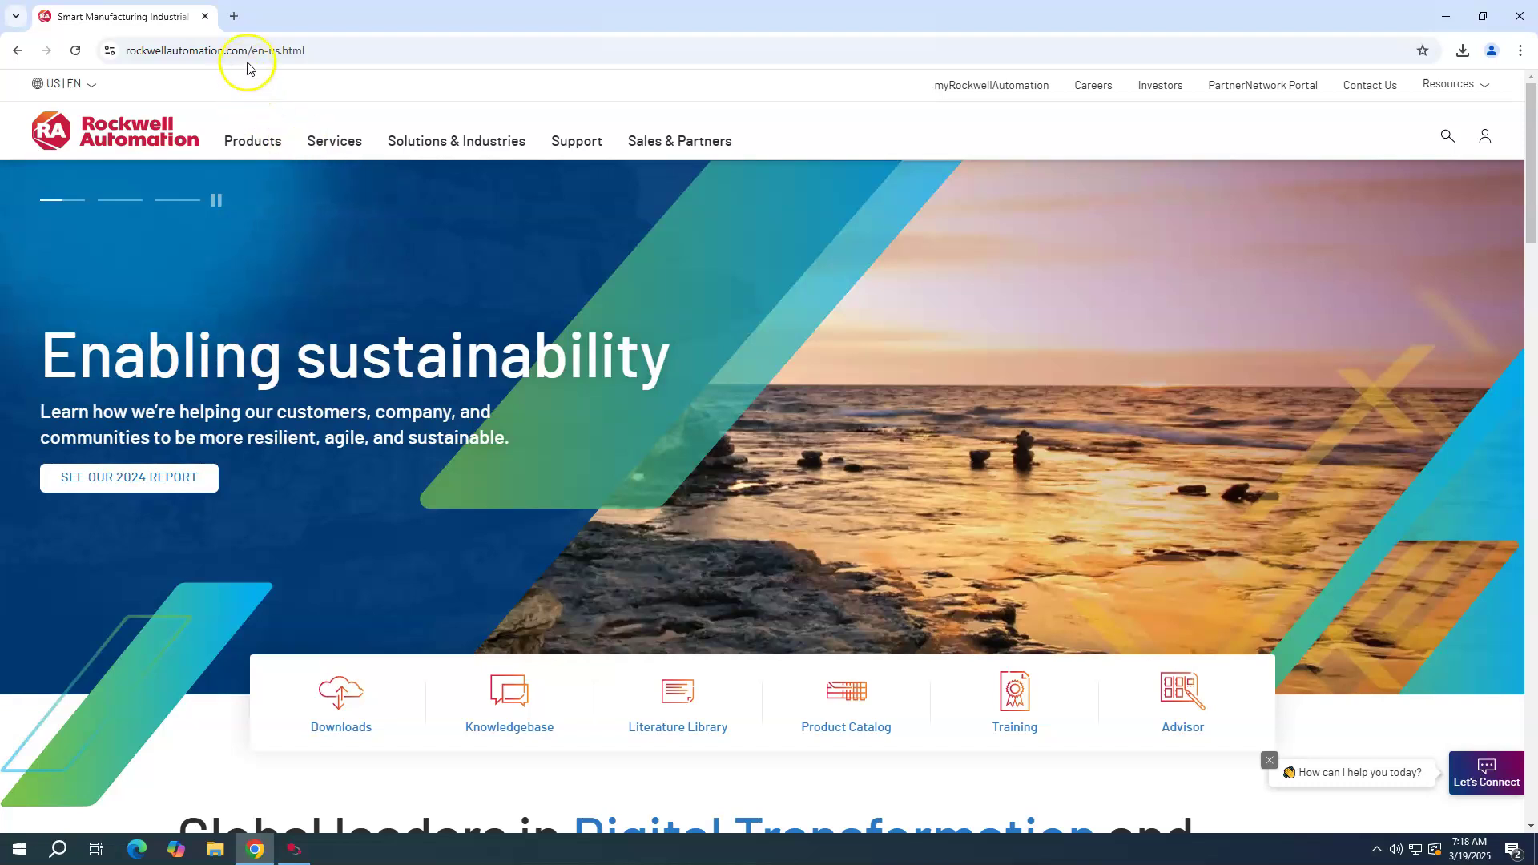
pyautogui.click(234, 16)
pyautogui.click(227, 43)
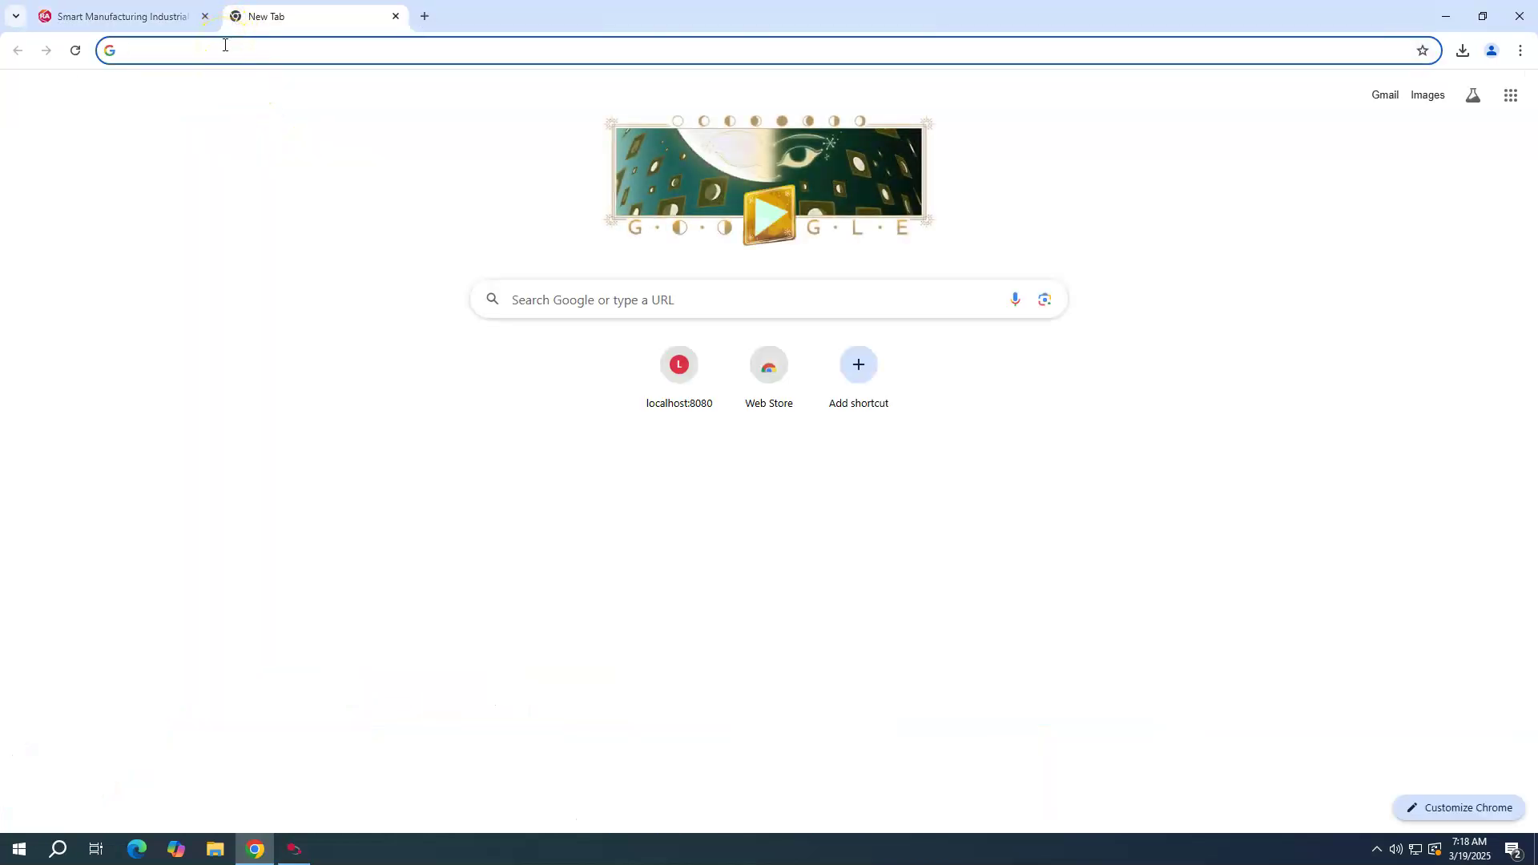
pyautogui.write('rockwell sample code library')
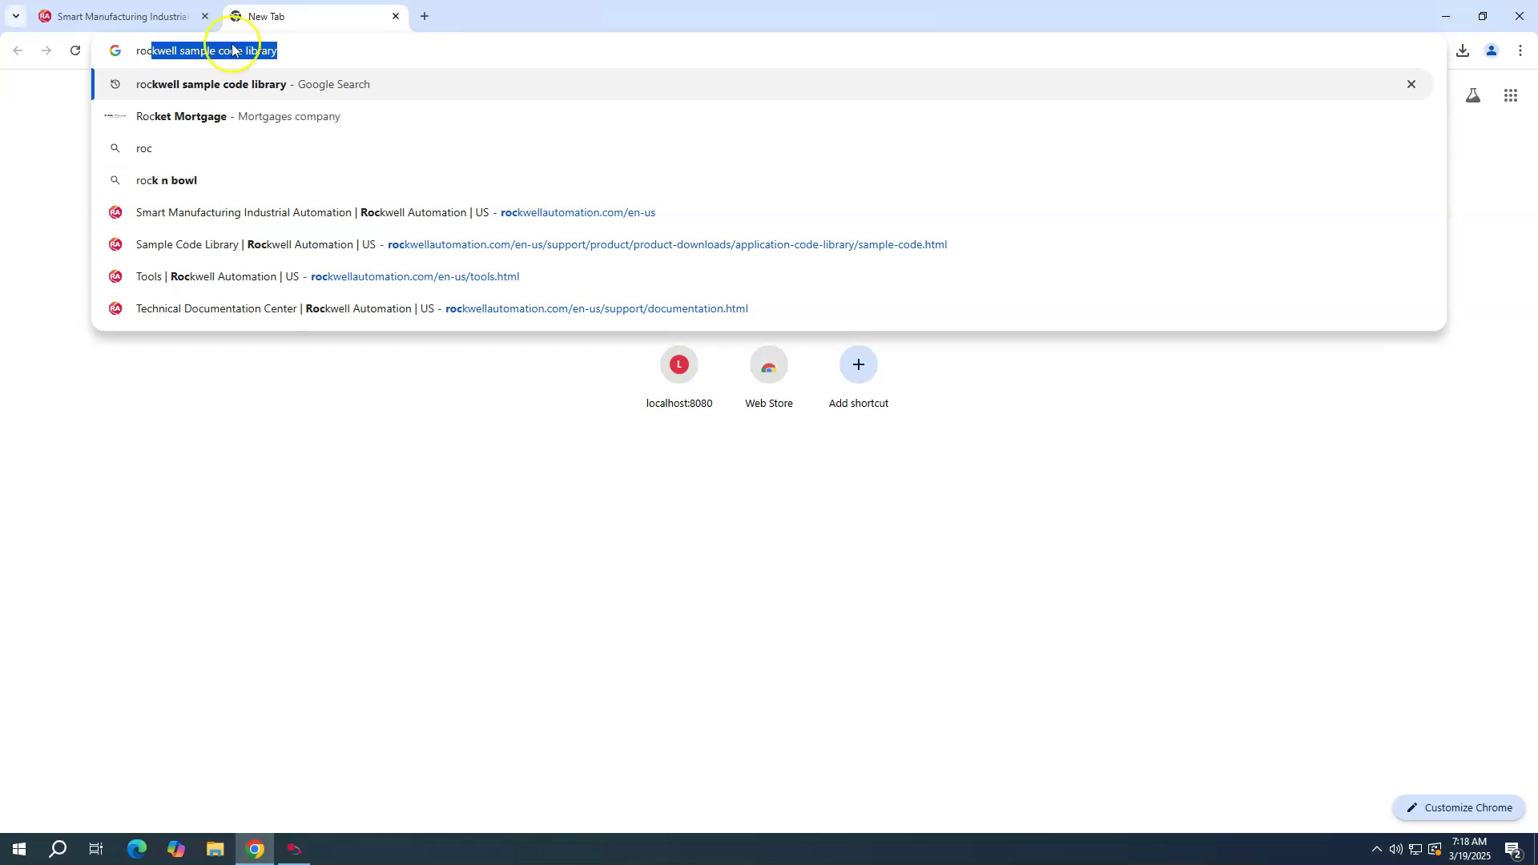
pyautogui.click(261, 85)
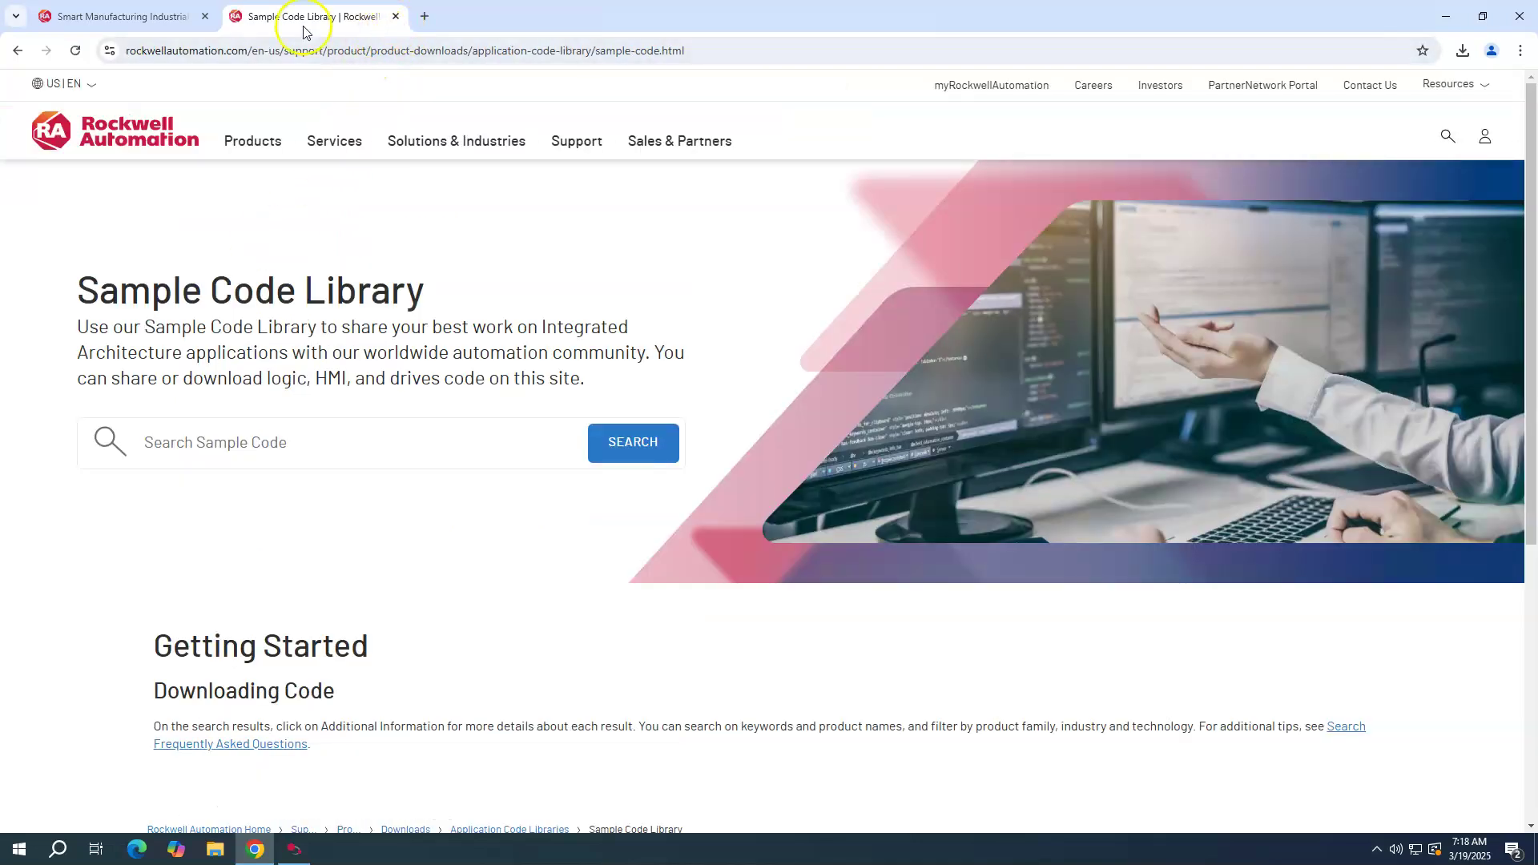
# Return to the Rockwell Automation home page and open the Technical Documentation Center from the support links
pyautogui.click(161, 24)
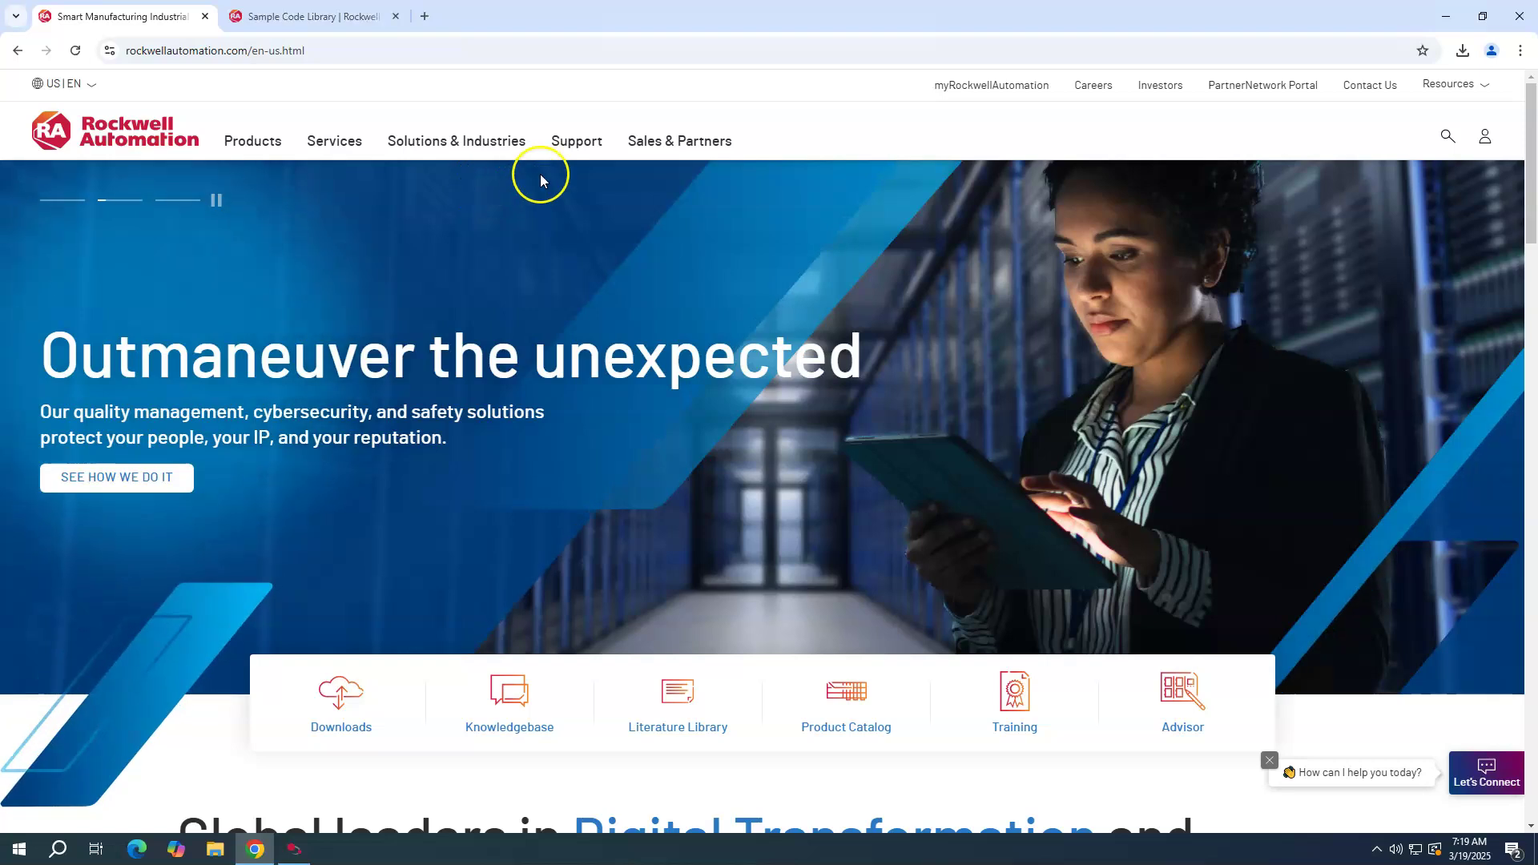
pyautogui.click(585, 154)
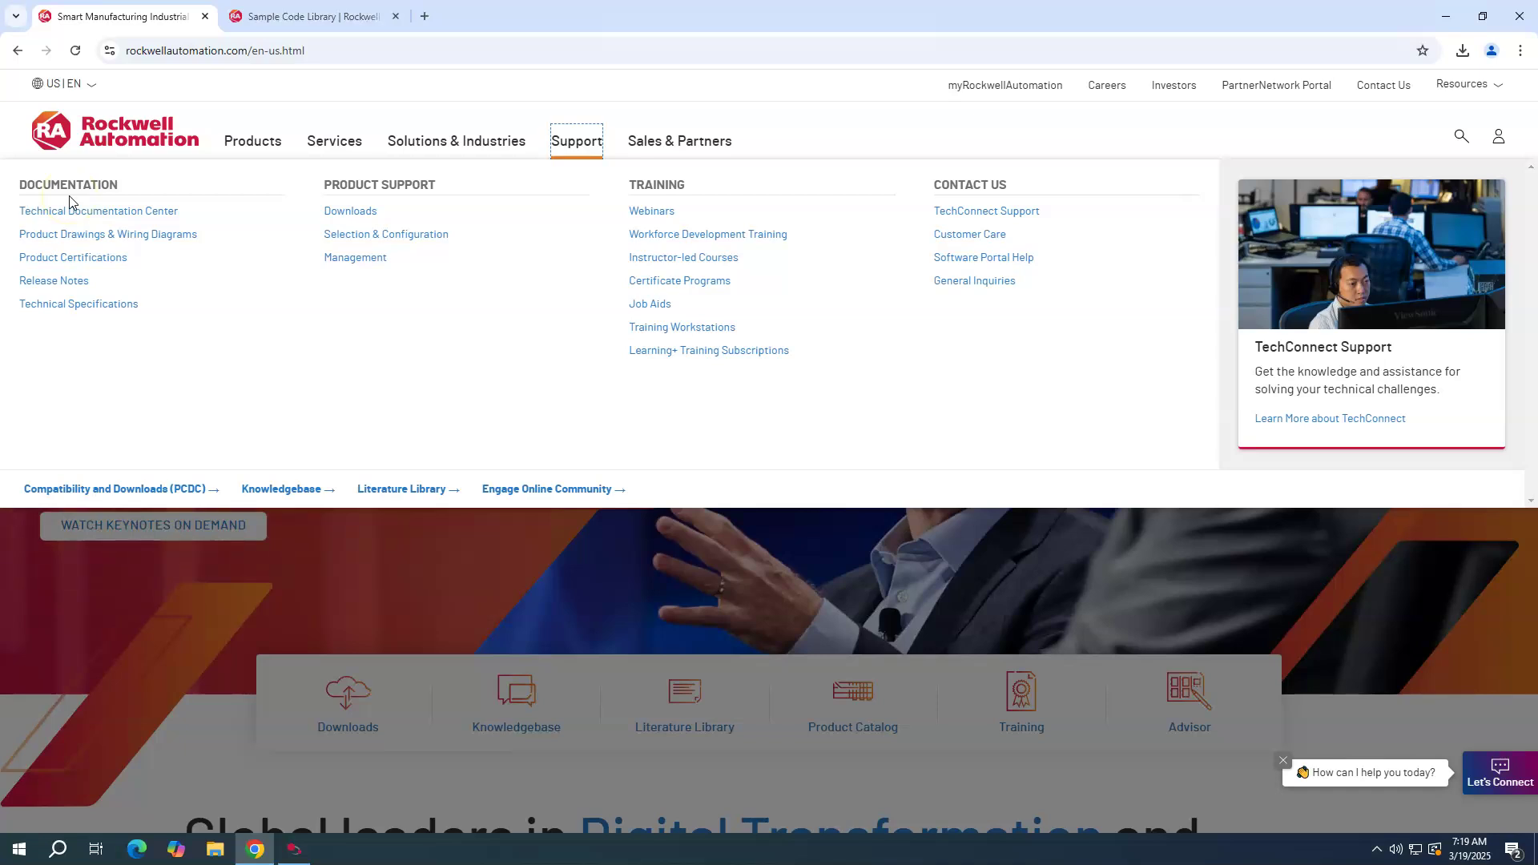
pyautogui.click(76, 215)
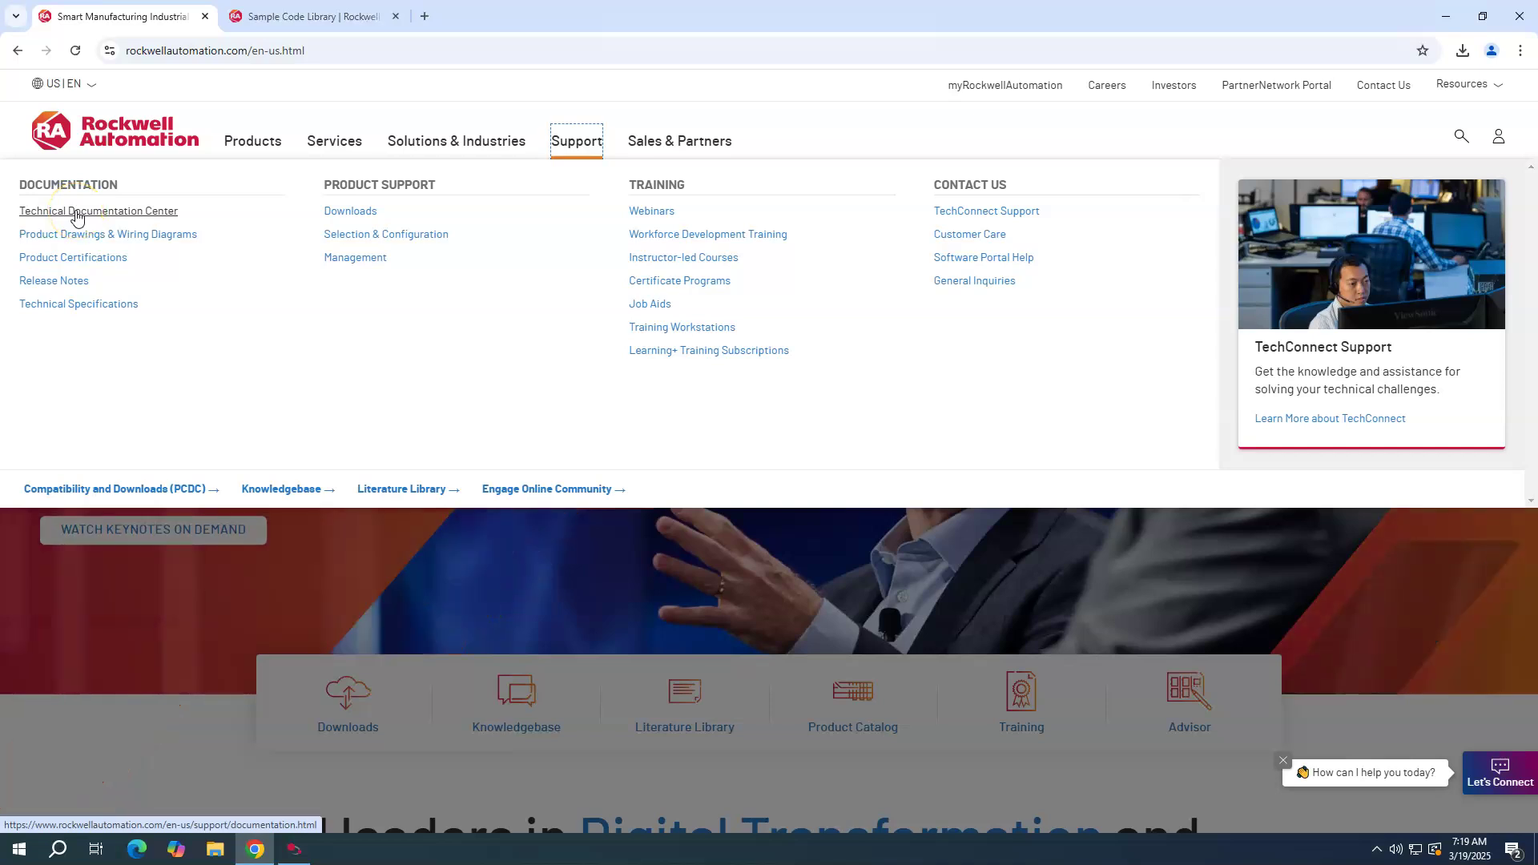
pyautogui.click(76, 213)
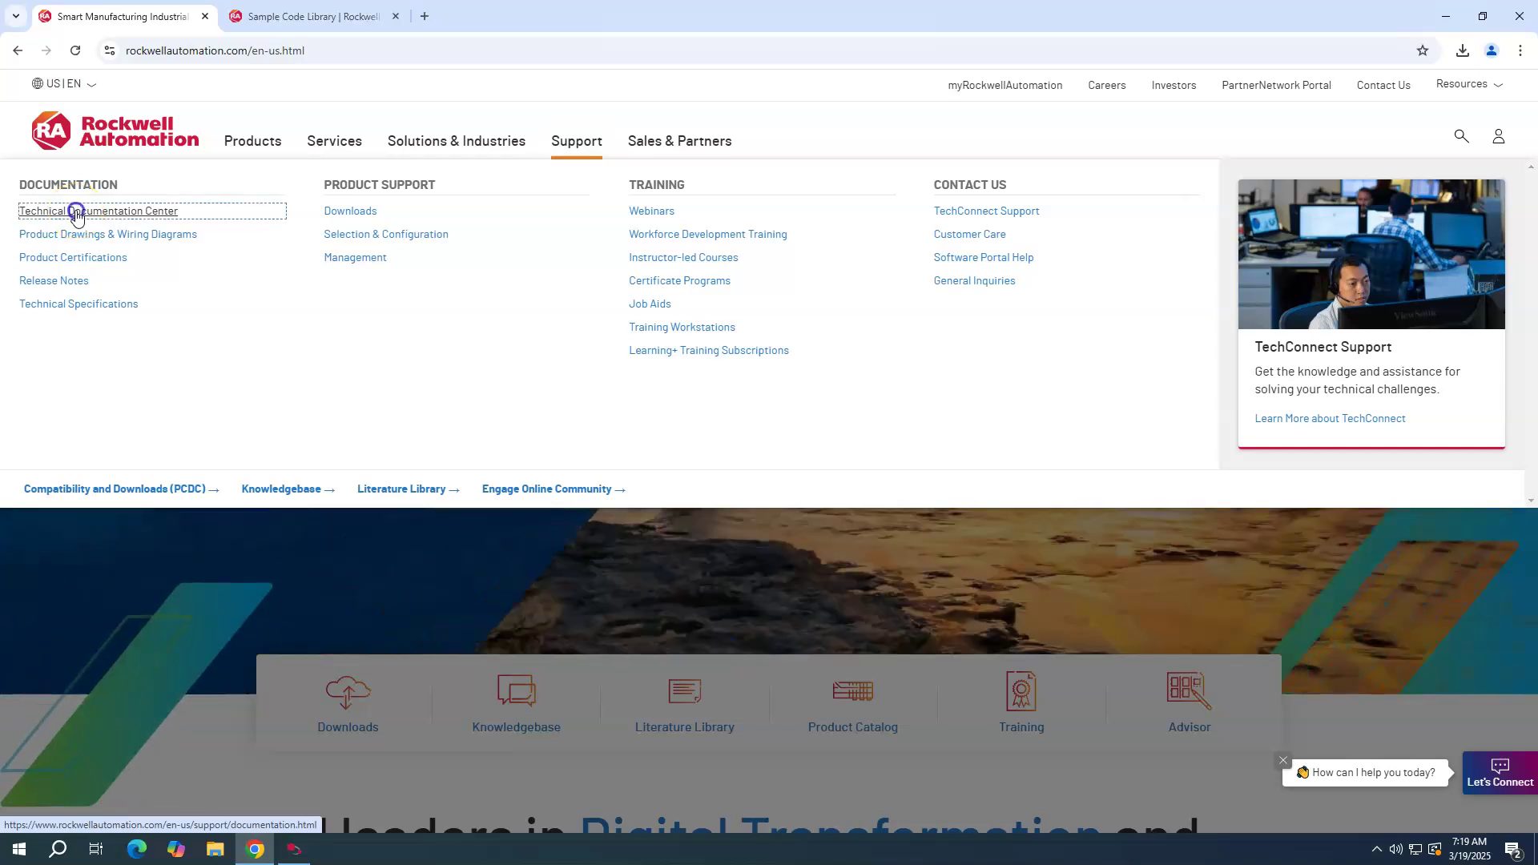
# Browse the Technical Documentation Center and open the Tools page from its "More technical resources" section
pyautogui.scroll(-8, 525, 328)
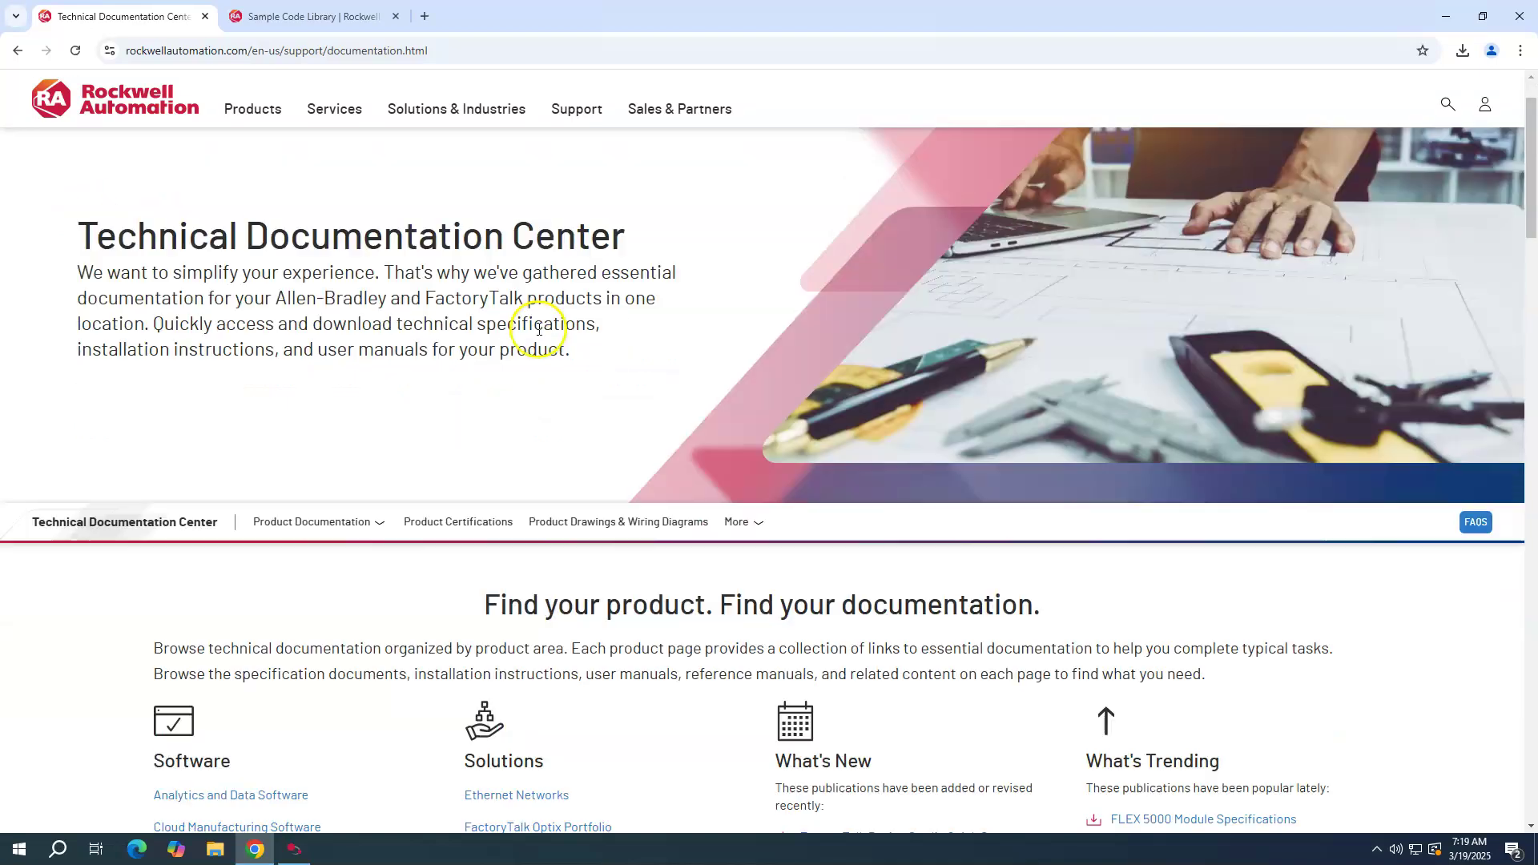
pyautogui.scroll(5, 535, 325)
pyautogui.scroll(-3, 535, 324)
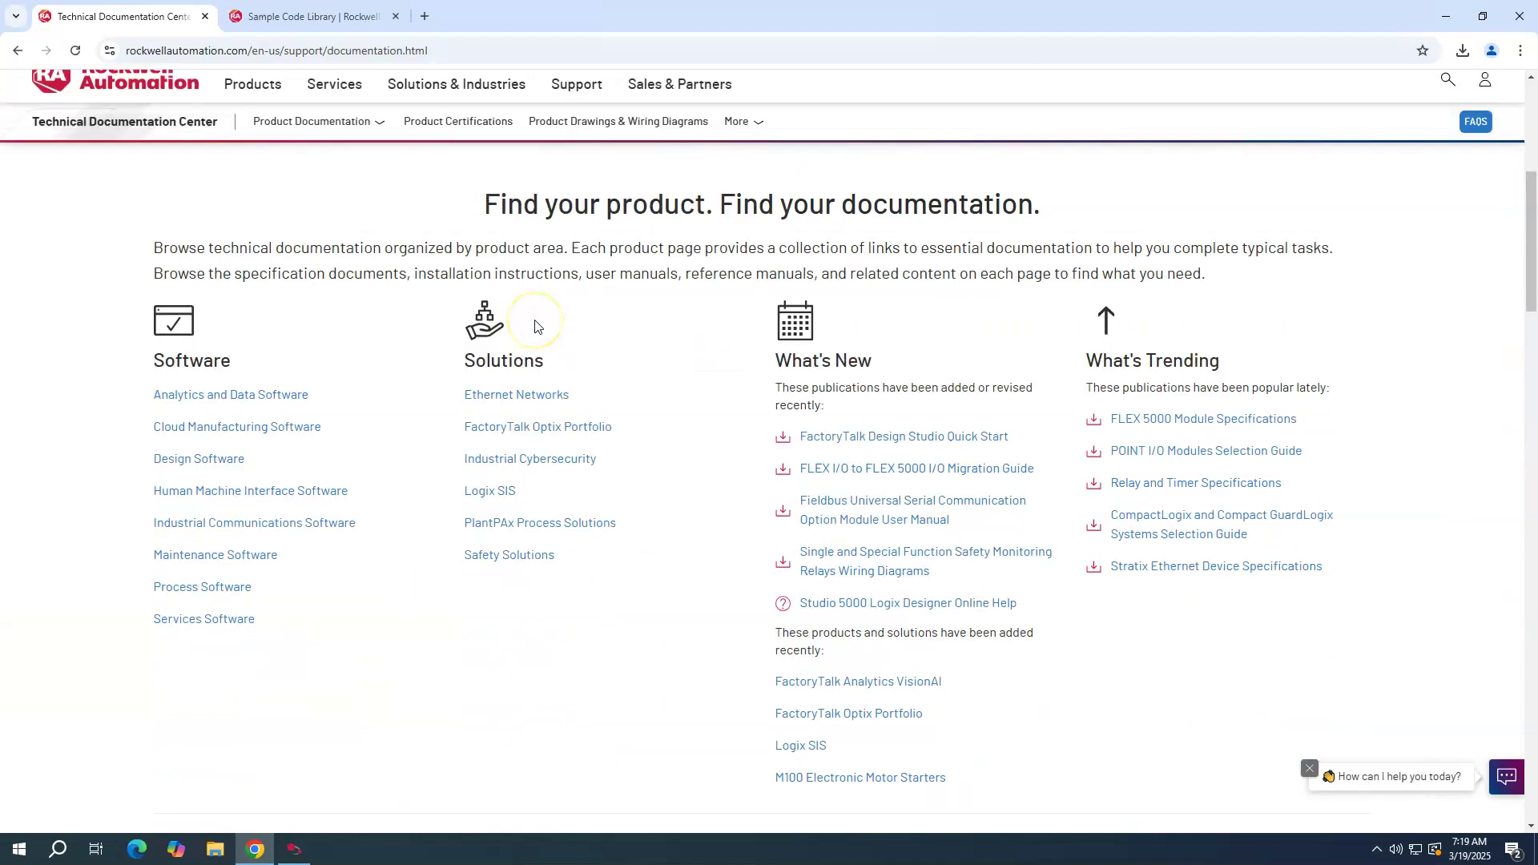
pyautogui.scroll(-13, 535, 324)
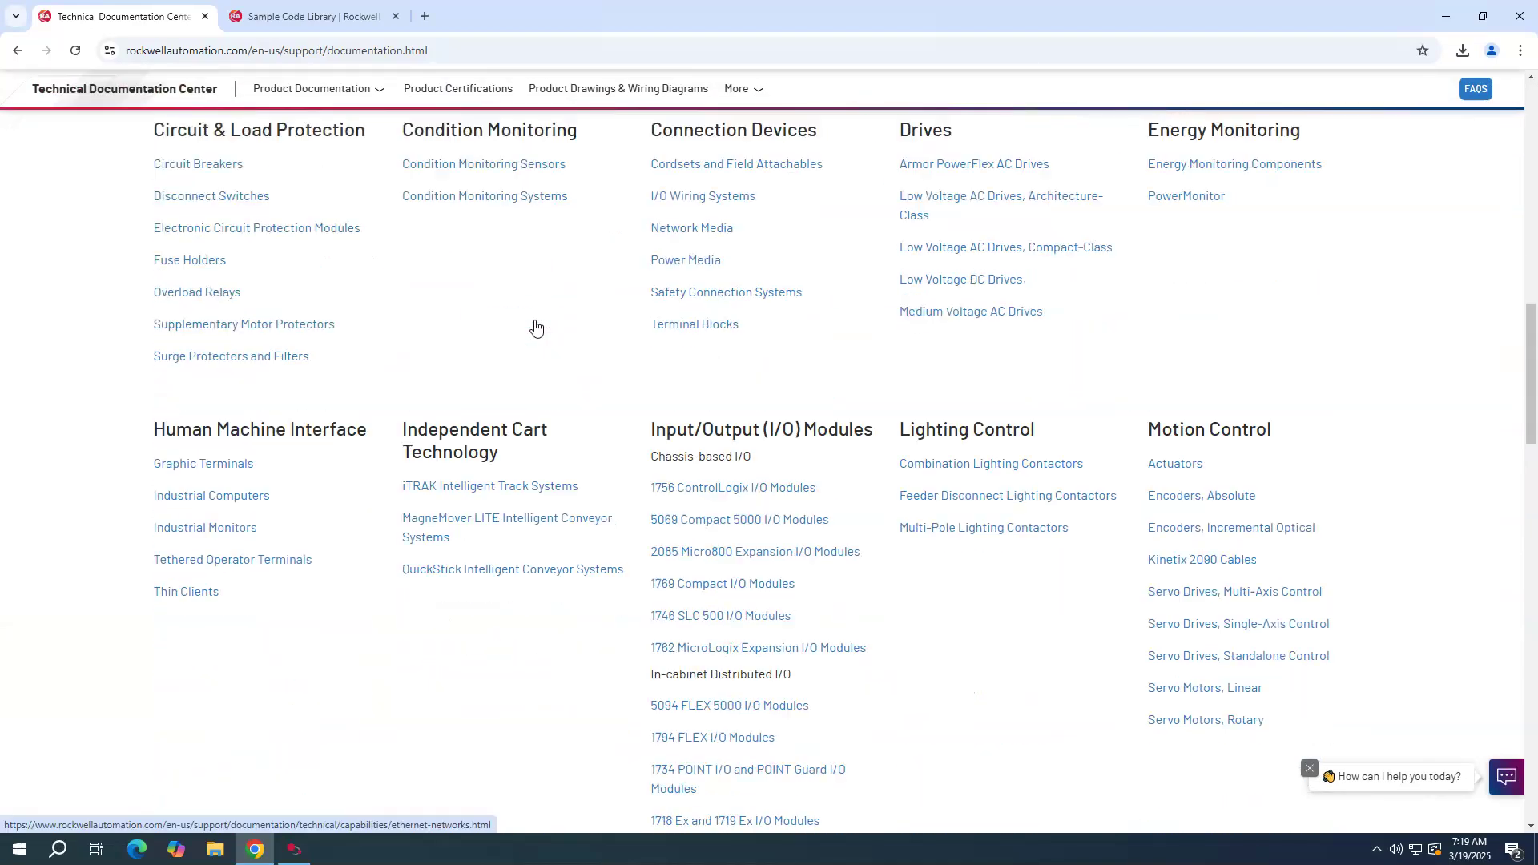
pyautogui.scroll(-15, 535, 325)
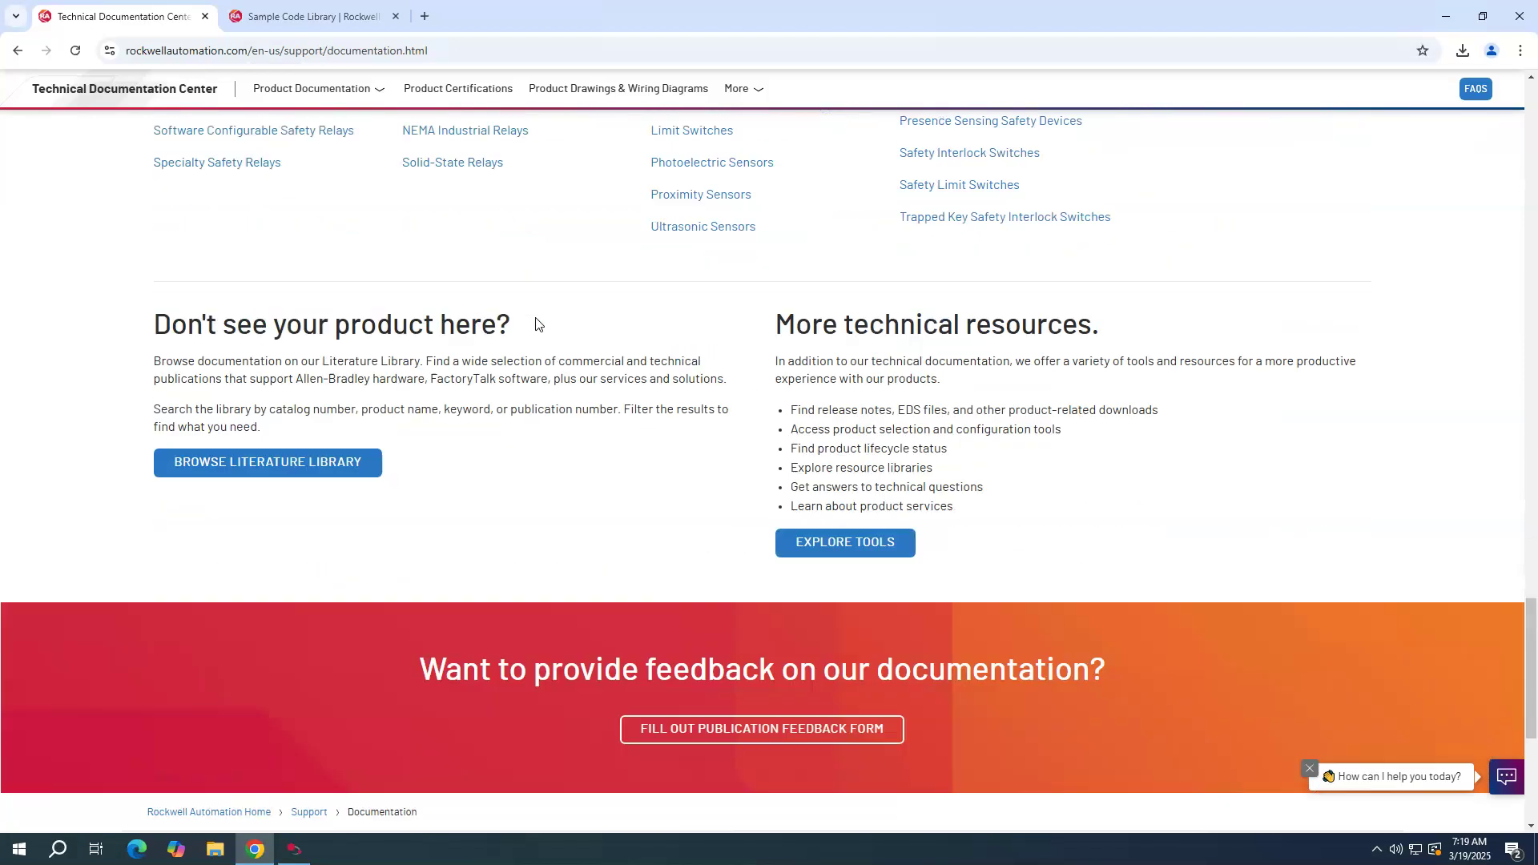
pyautogui.click(834, 550)
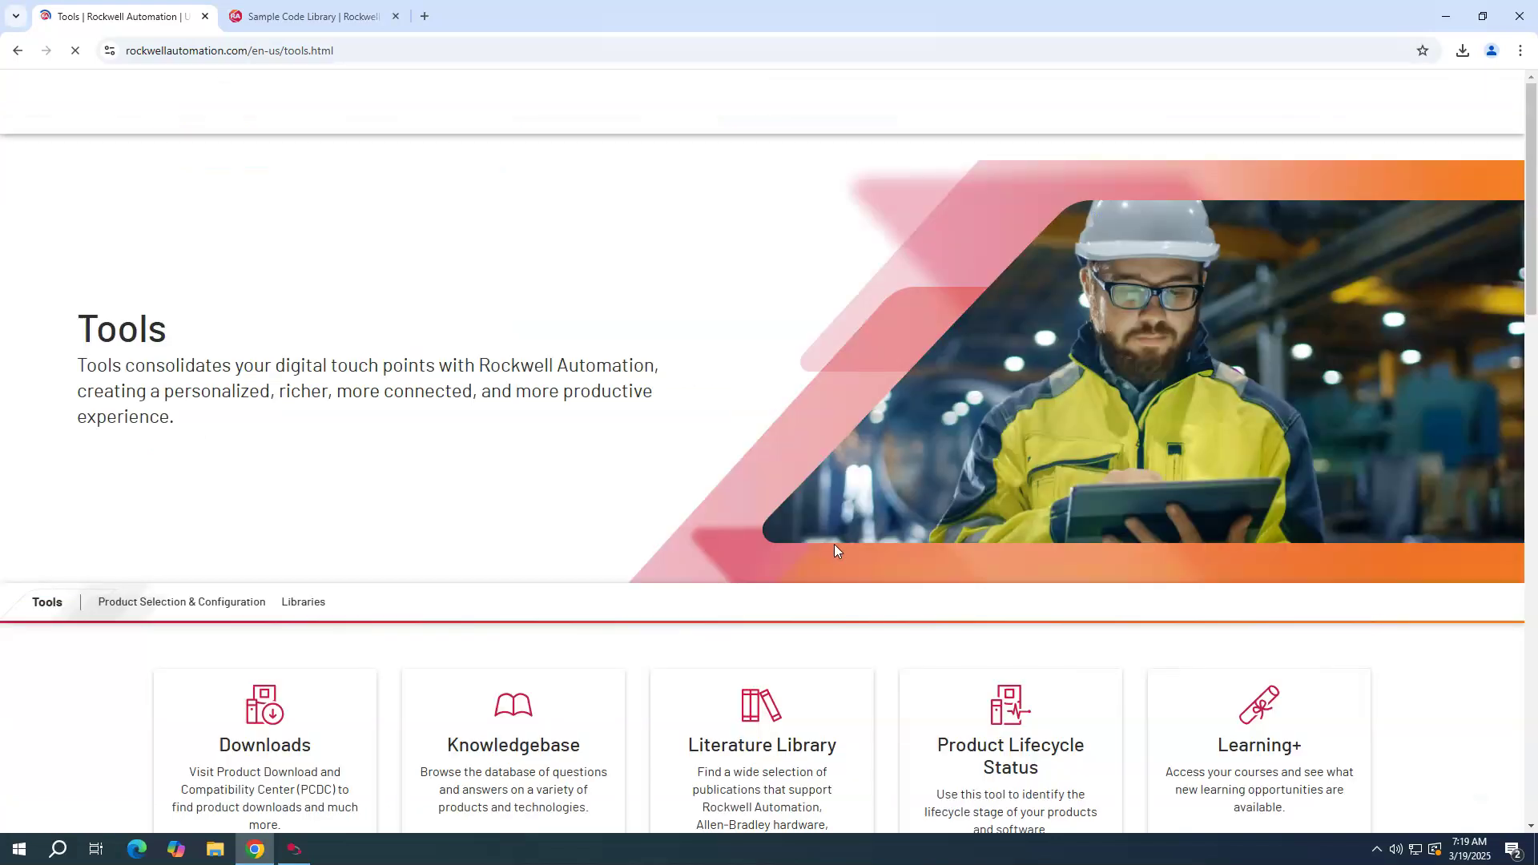
# Review the Product Selection and Configuration tools and the Libraries section on the Tools page
pyautogui.scroll(-4, 637, 462)
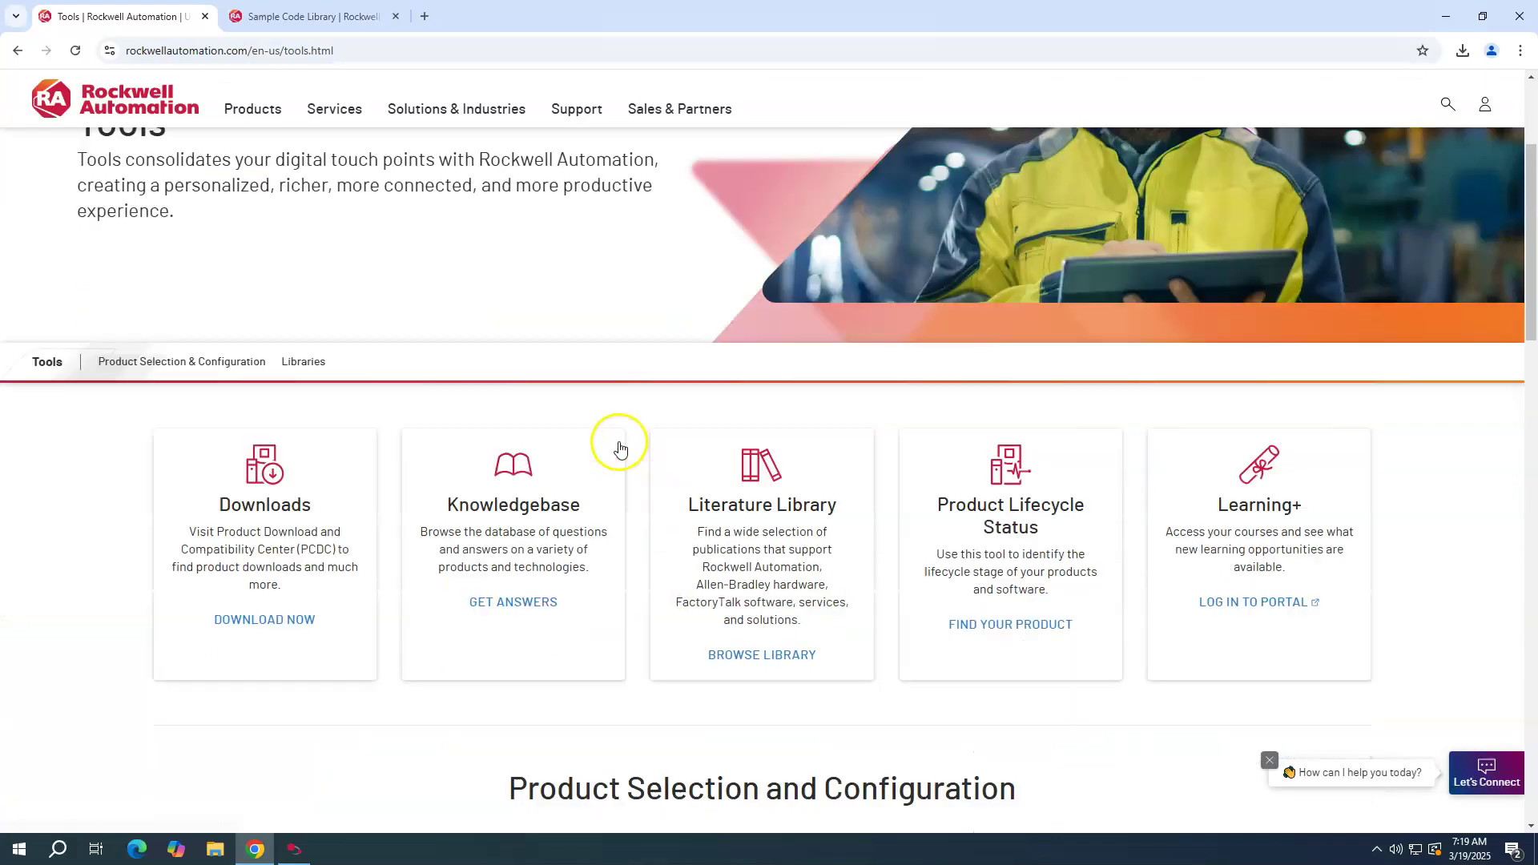
pyautogui.scroll(-10, 615, 439)
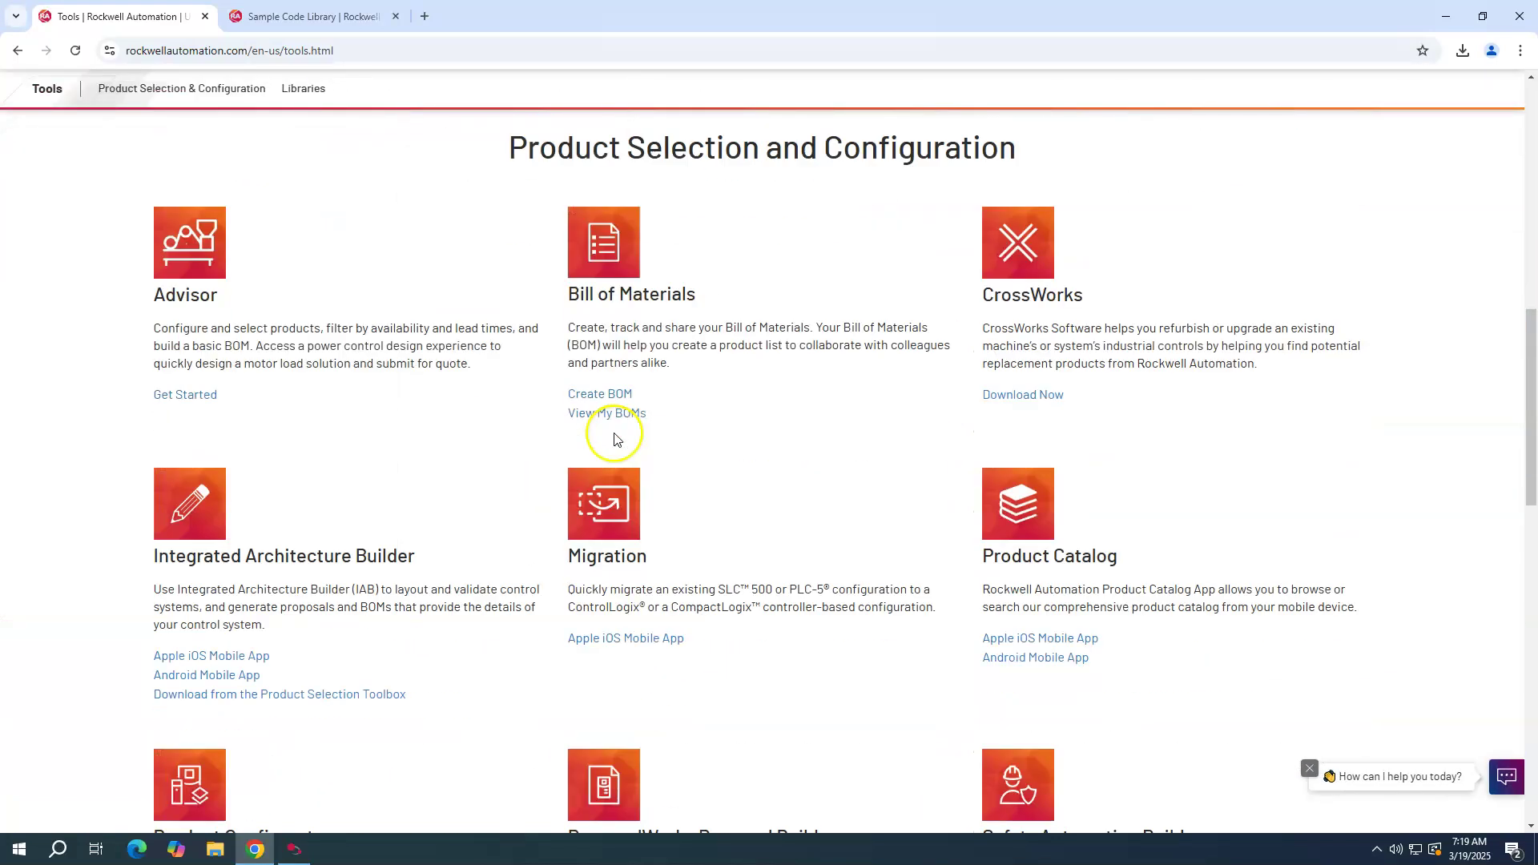
pyautogui.scroll(-5, 613, 430)
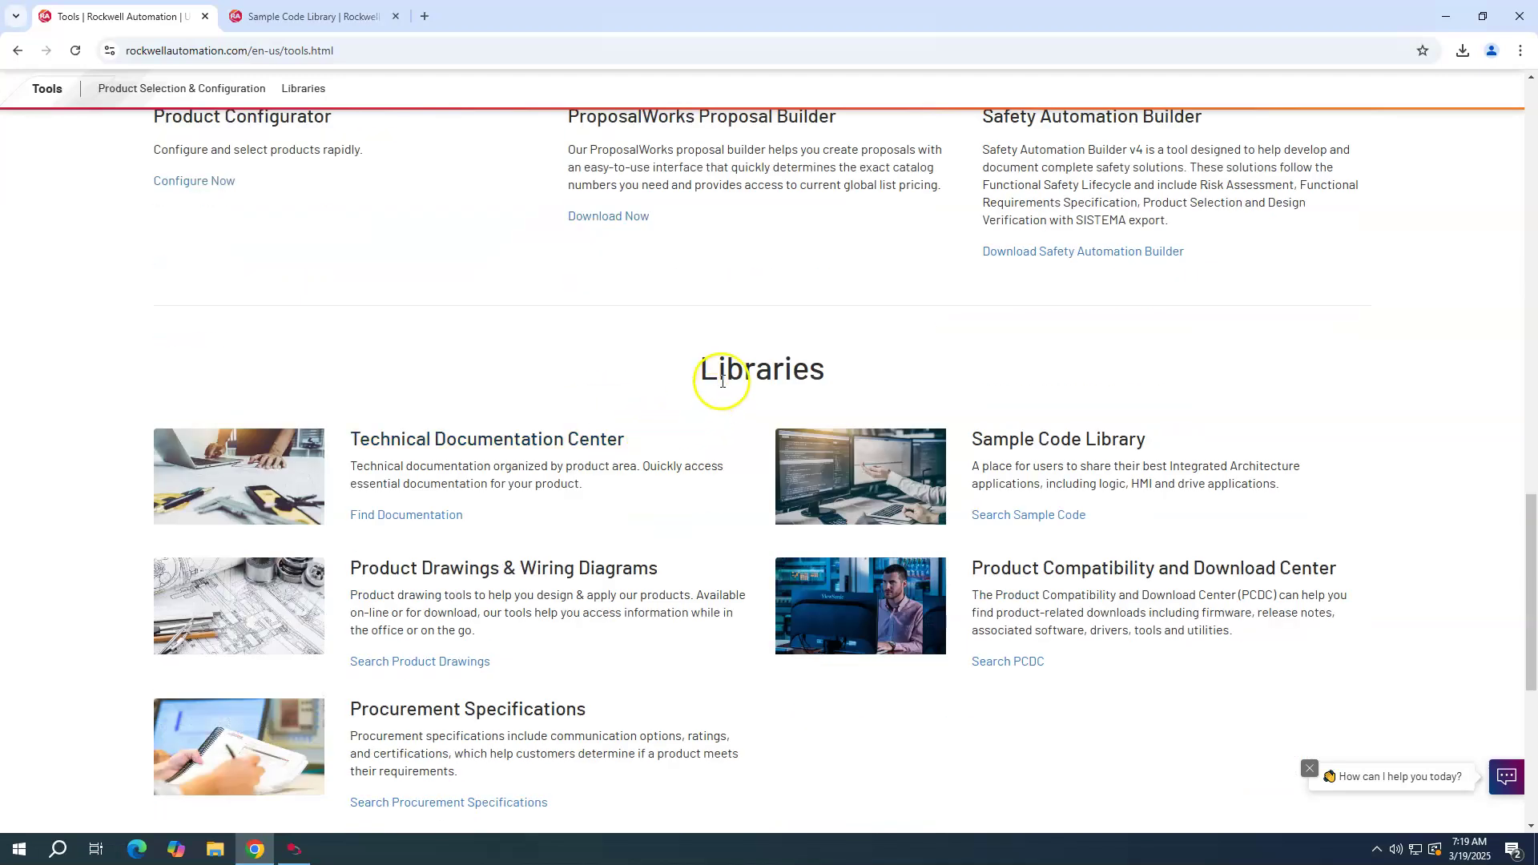
pyautogui.scroll(10, 726, 388)
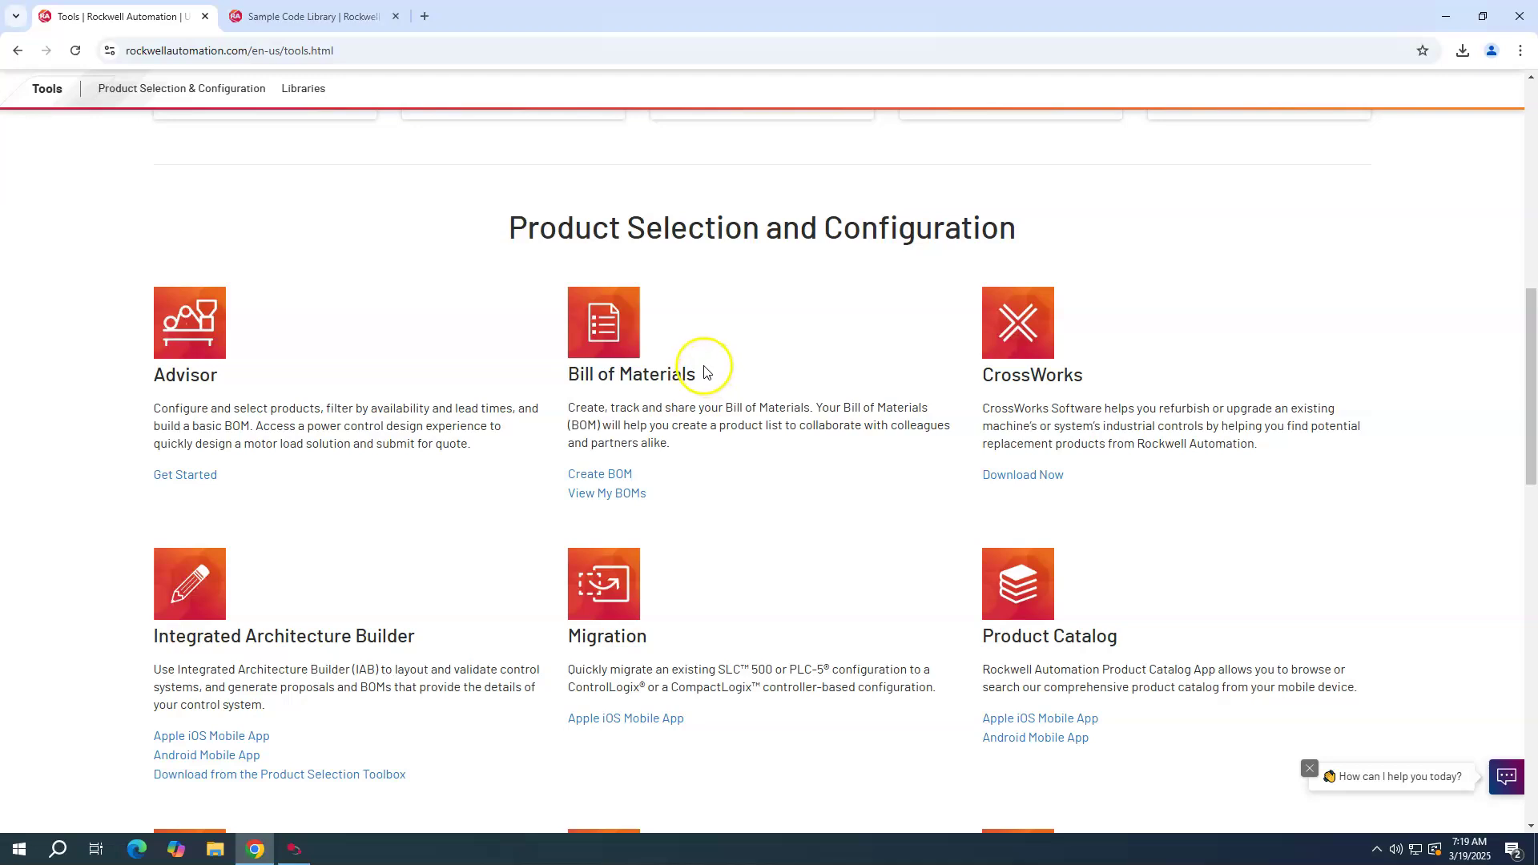
pyautogui.scroll(-1, 677, 367)
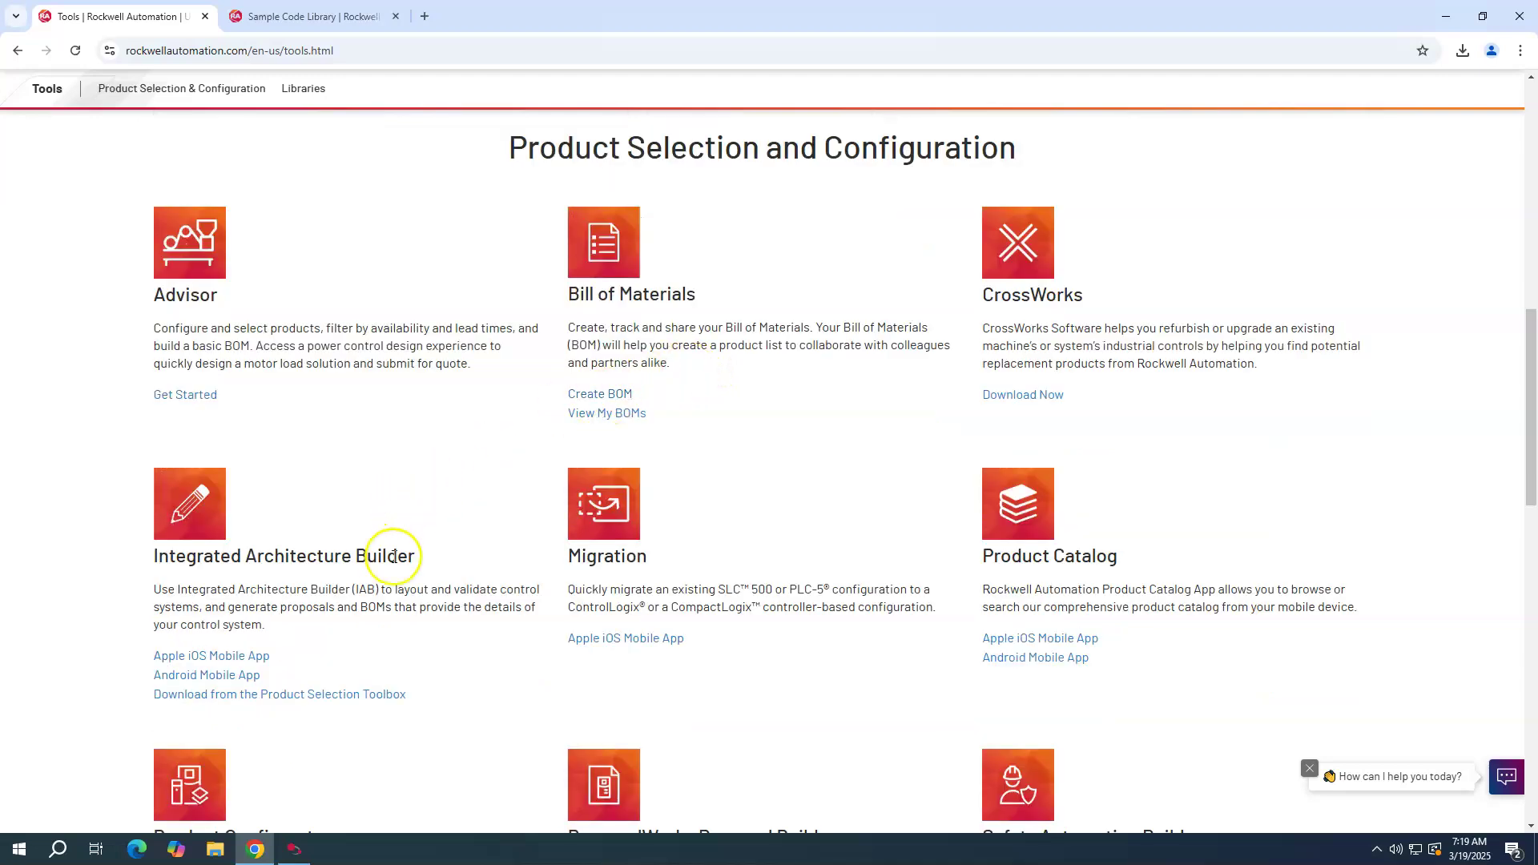
pyautogui.scroll(-2, 481, 550)
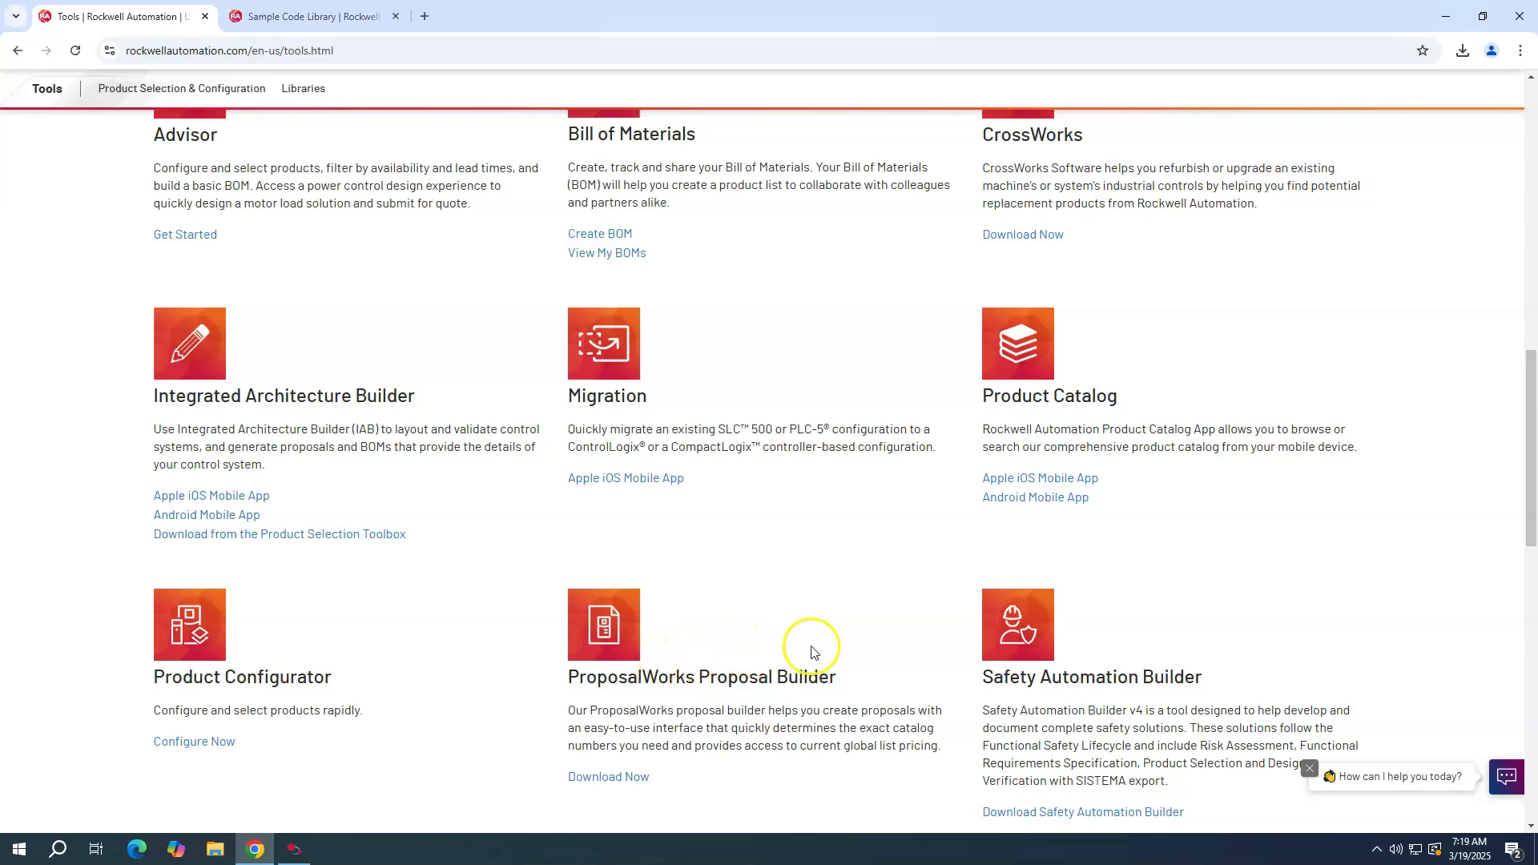
pyautogui.scroll(-1, 804, 646)
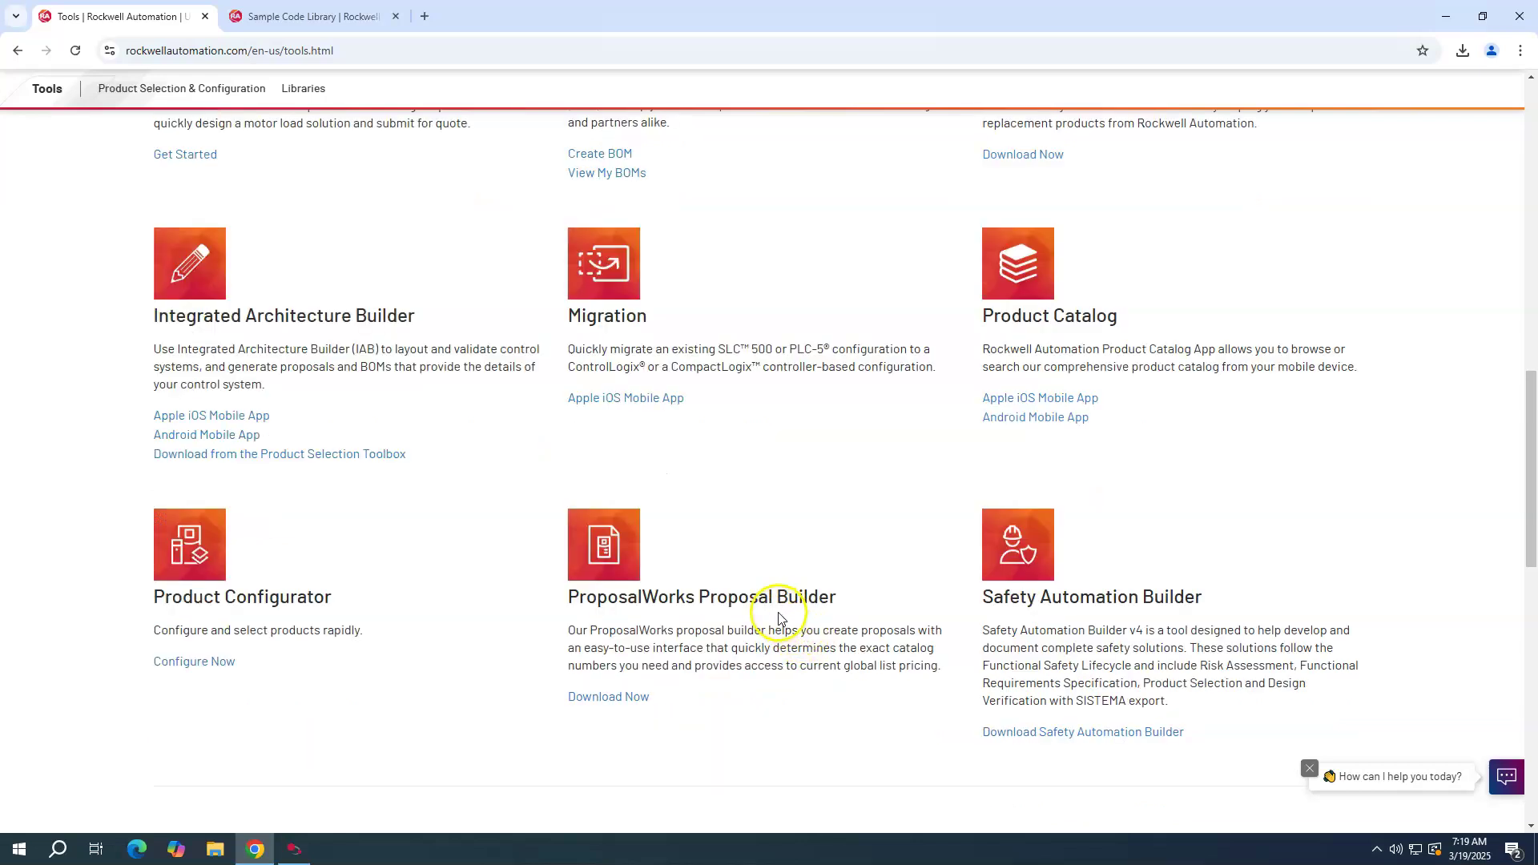
pyautogui.scroll(-1, 771, 615)
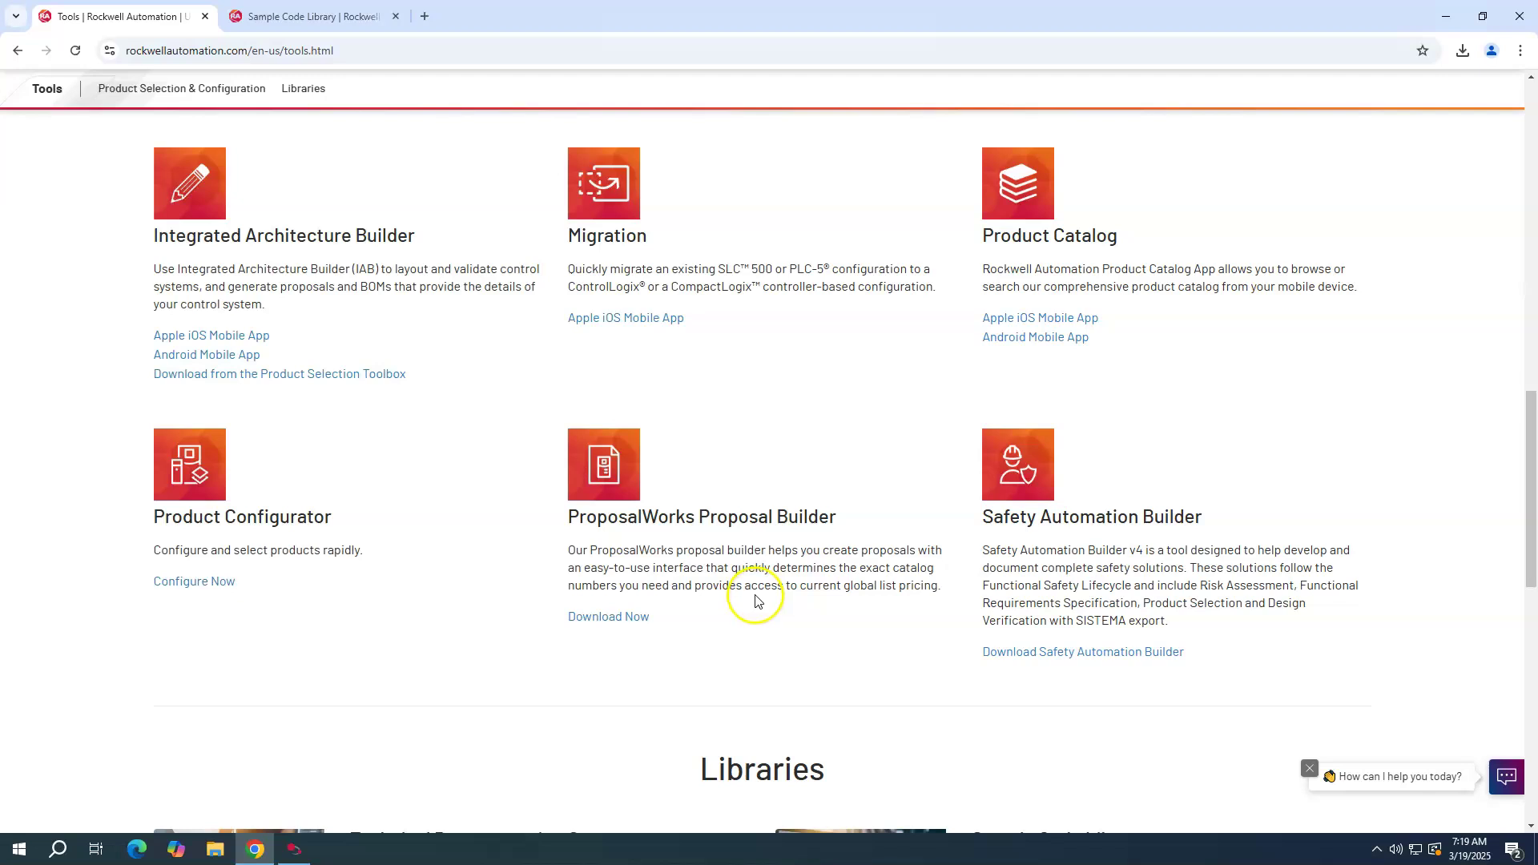
pyautogui.scroll(-4, 756, 600)
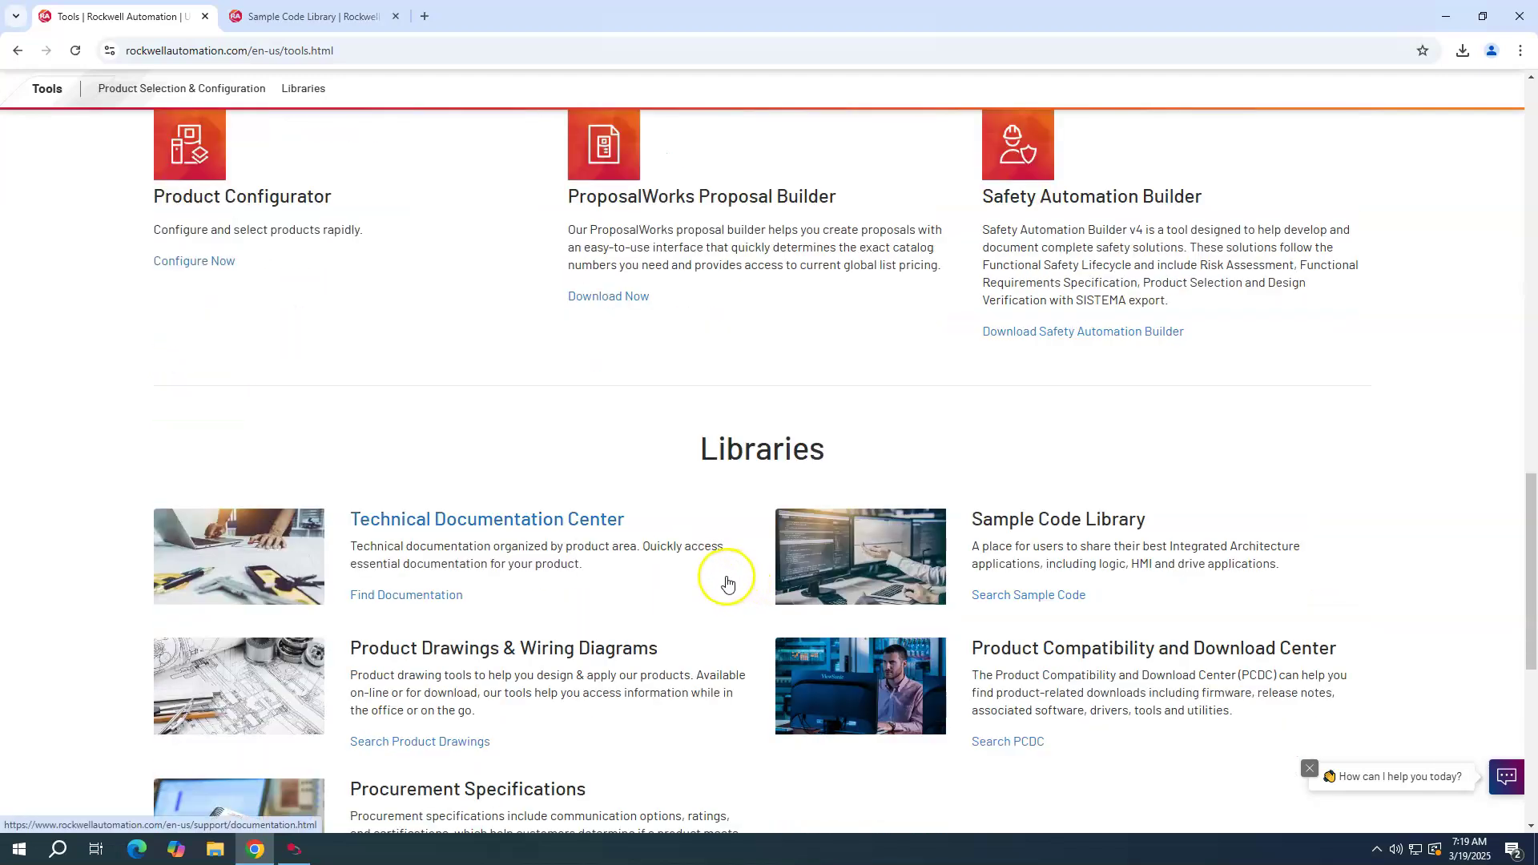
pyautogui.scroll(-2, 726, 582)
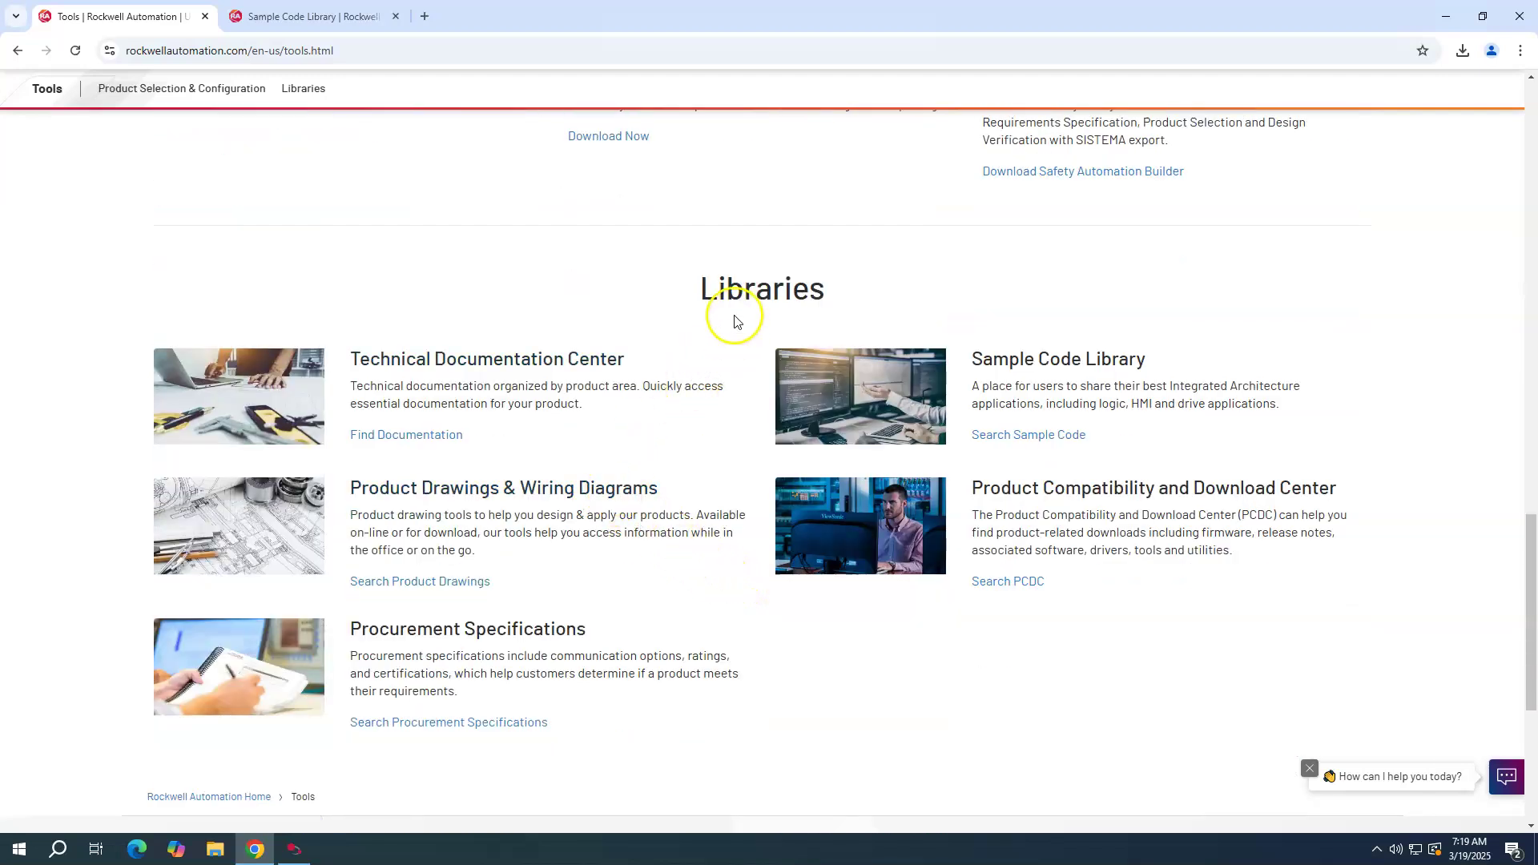
pyautogui.scroll(-1, 703, 316)
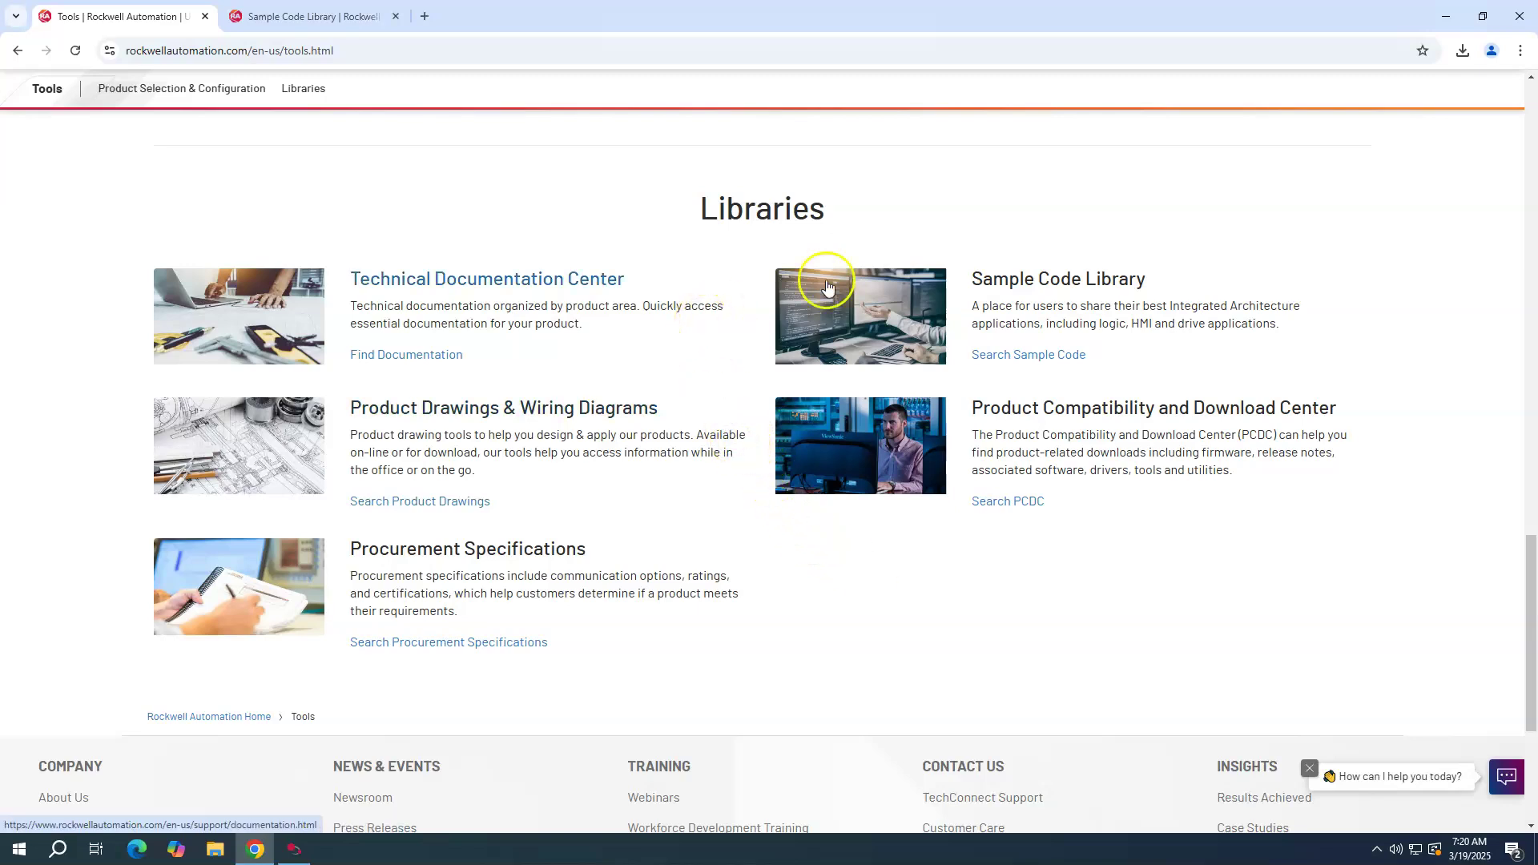
# Open the Sample Code Library from the Libraries section and search it for "micro800"
pyautogui.click(1055, 284)
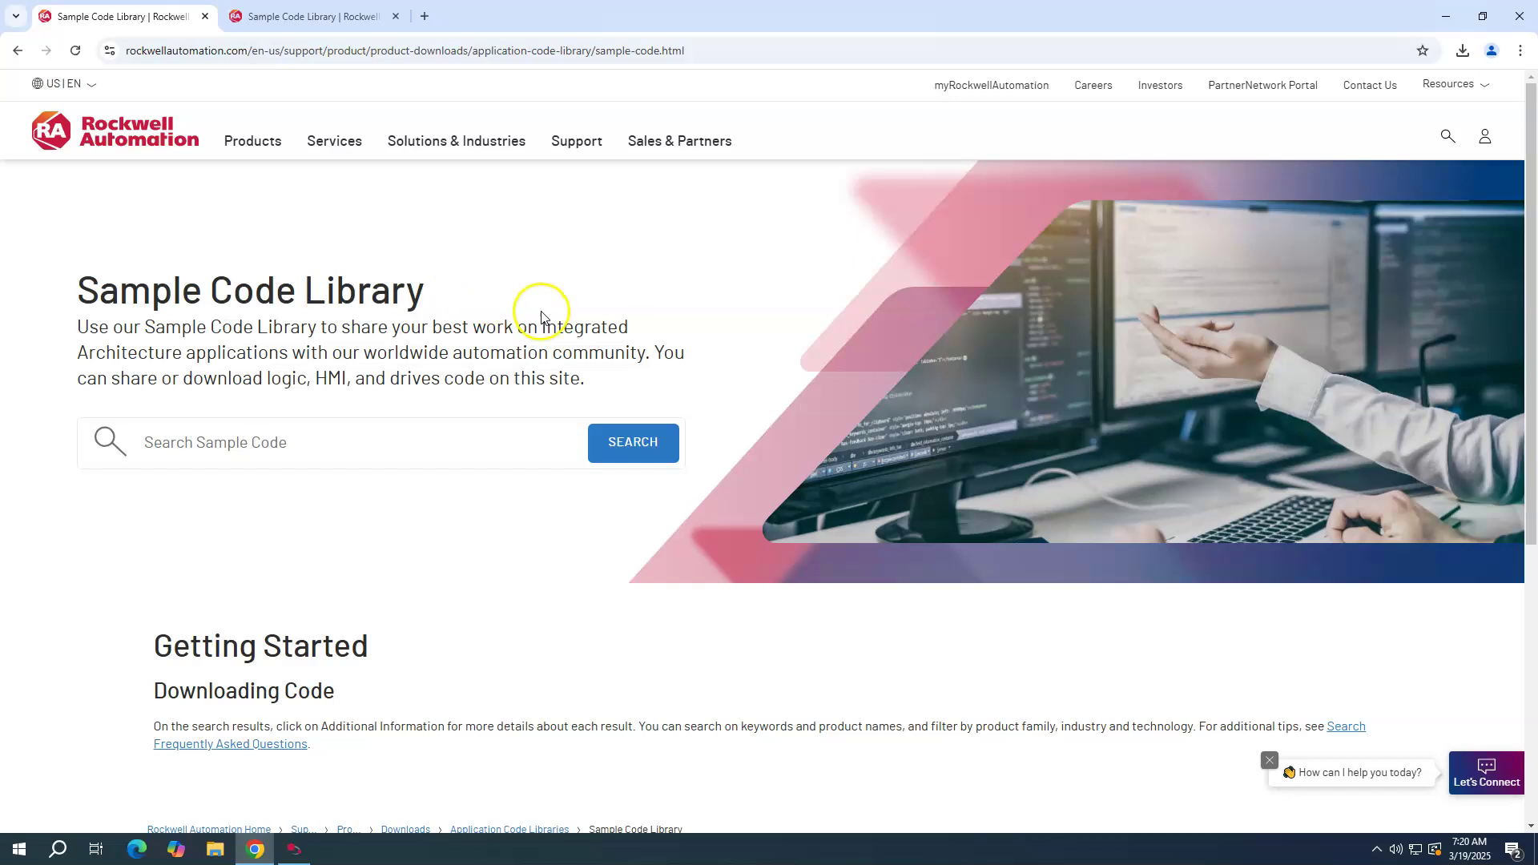
pyautogui.scroll(-5, 553, 337)
pyautogui.scroll(5, 561, 425)
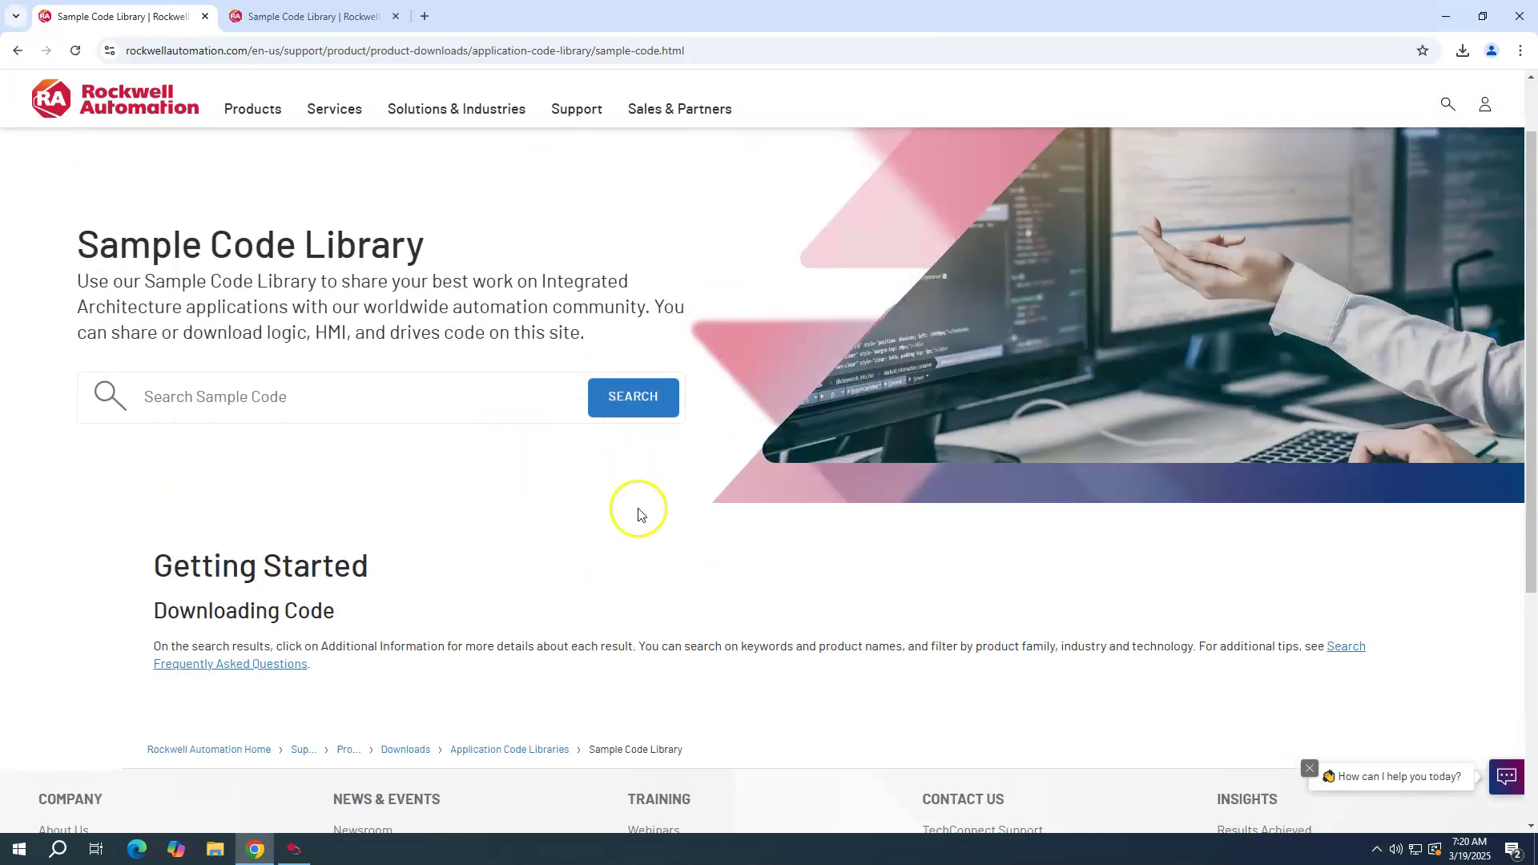
pyautogui.scroll(1, 711, 481)
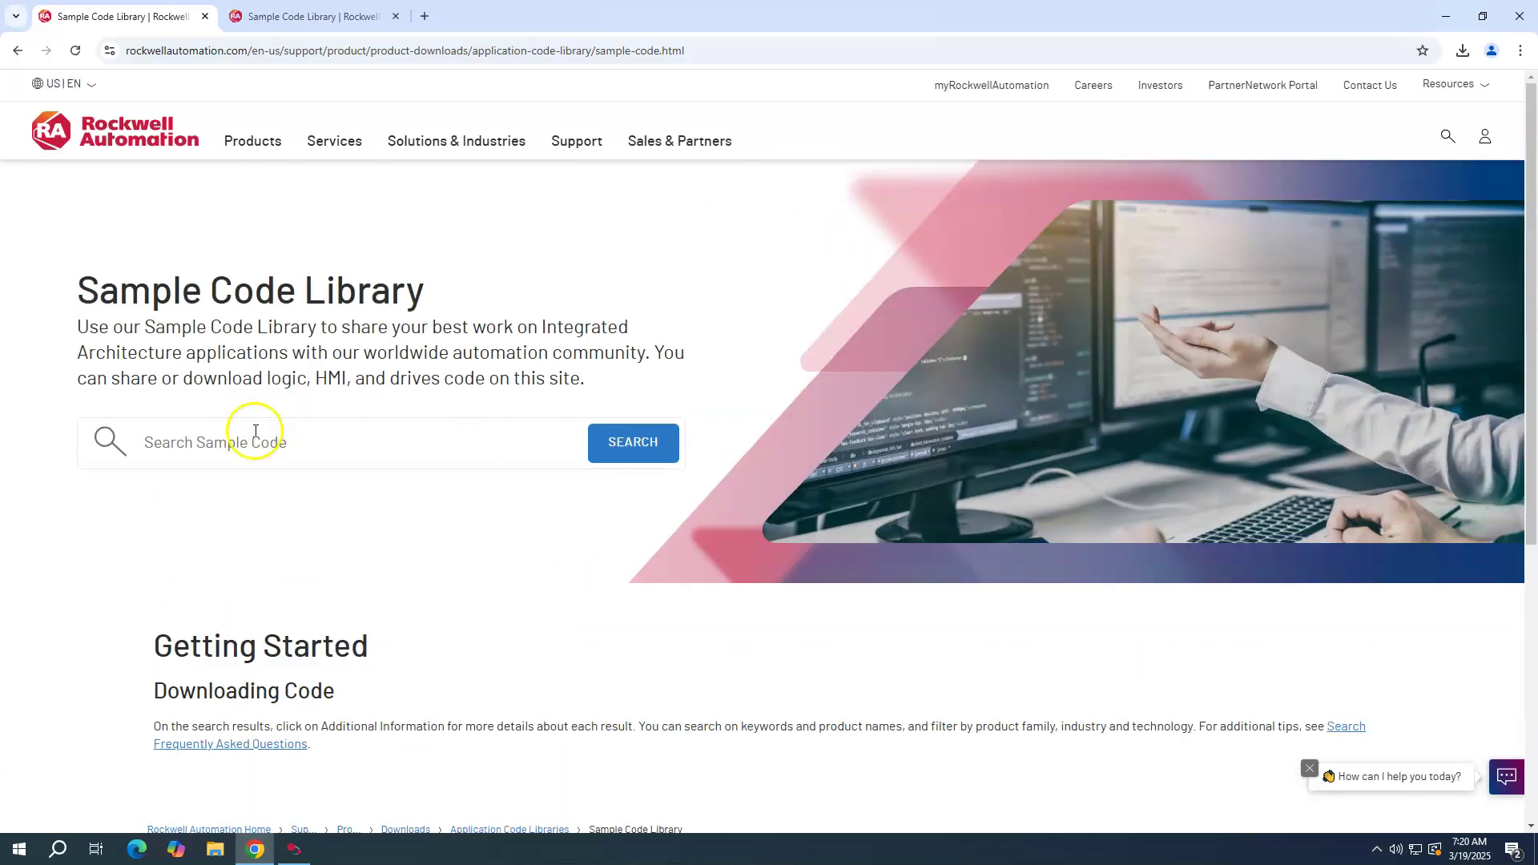
pyautogui.click(208, 444)
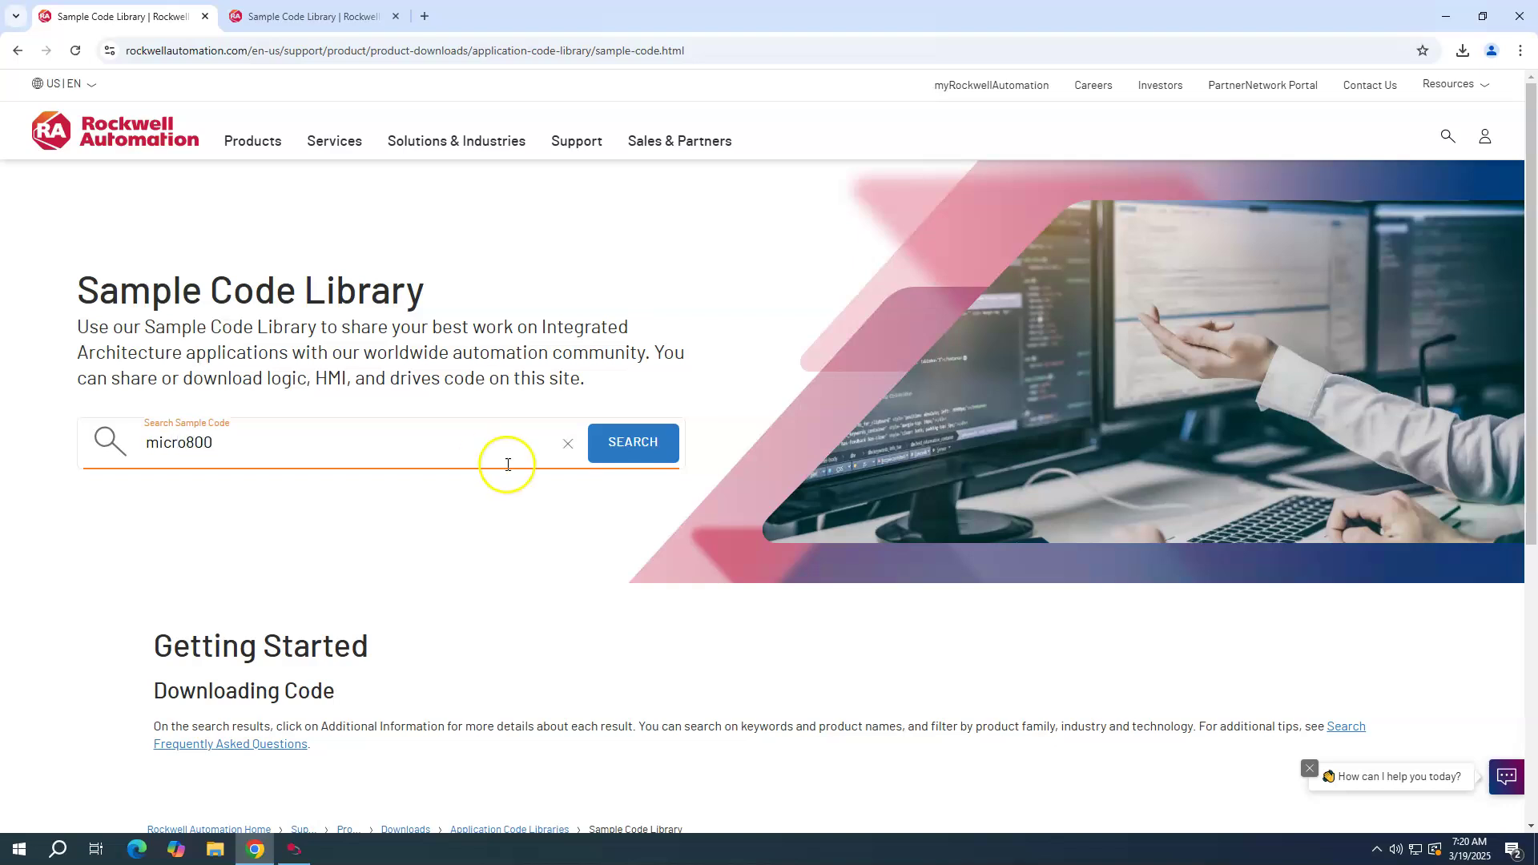
pyautogui.click(633, 446)
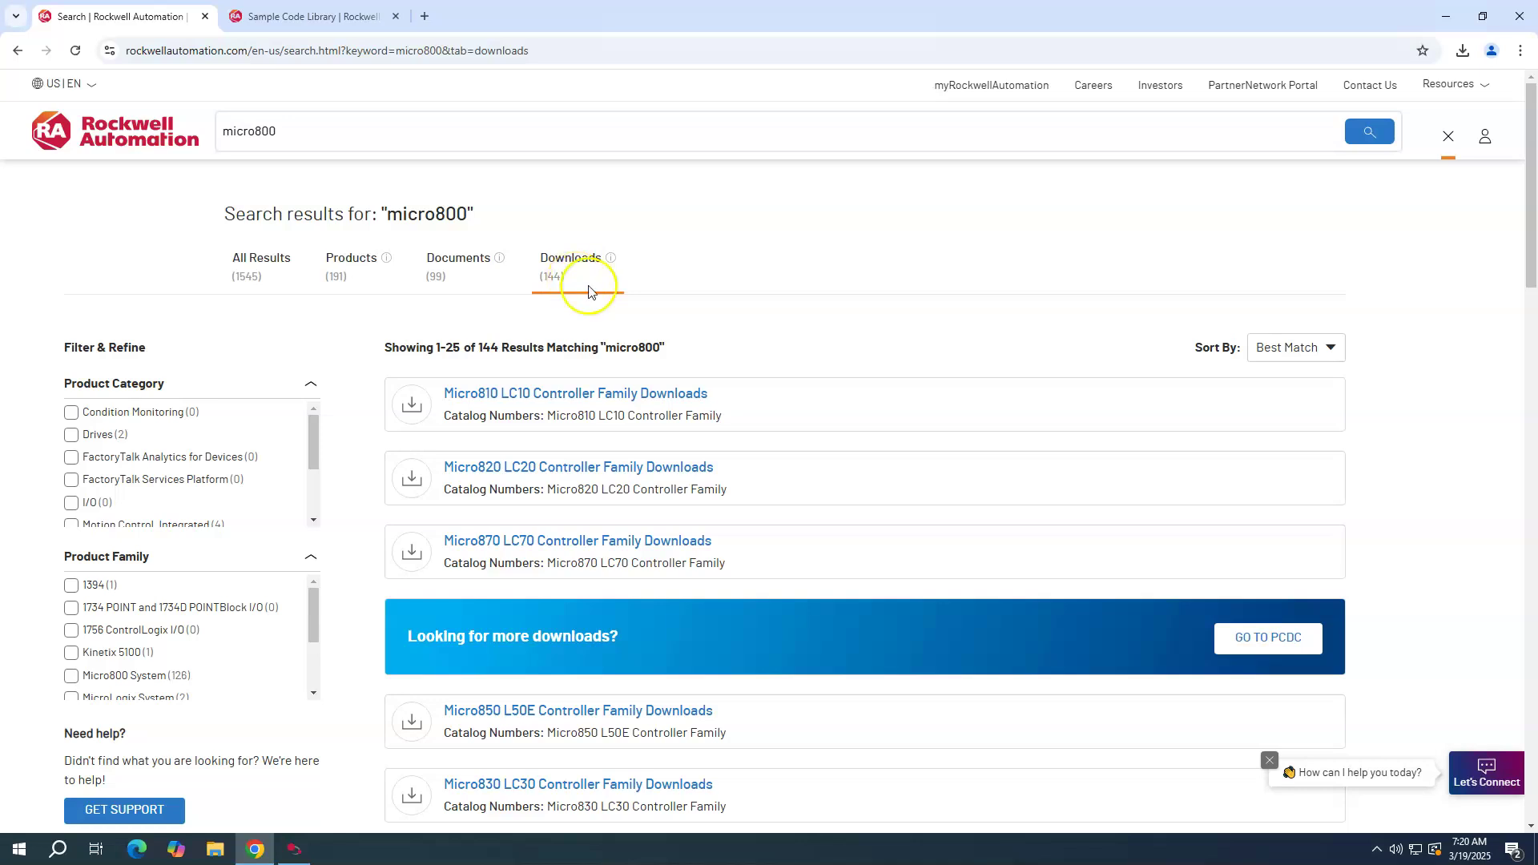
# Review the first page of Micro800 download results, from the controller family downloads to the sample code entries
pyautogui.scroll(-2, 649, 316)
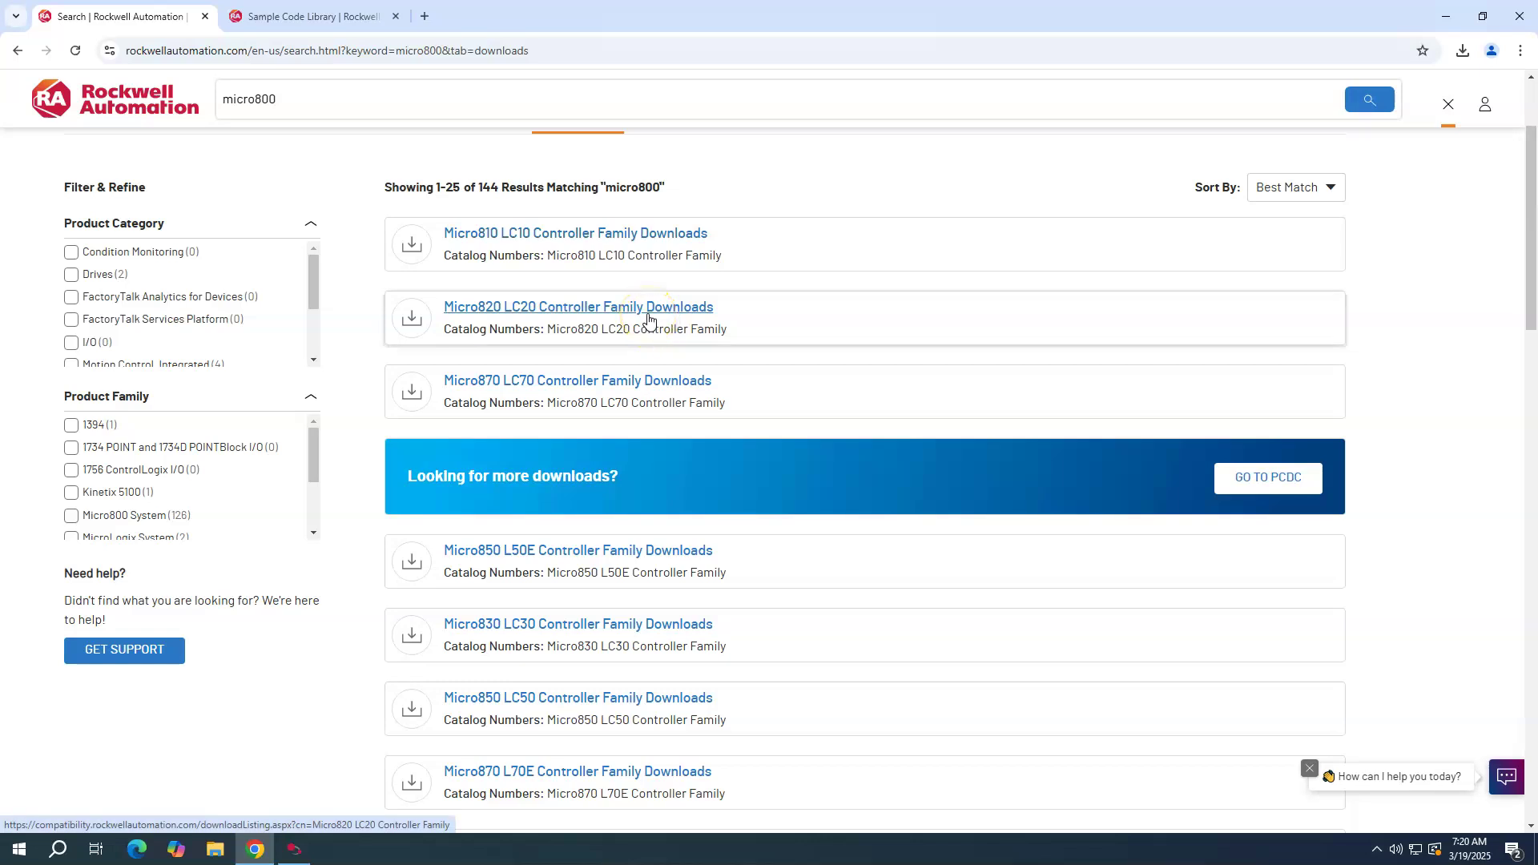
pyautogui.scroll(-2, 649, 319)
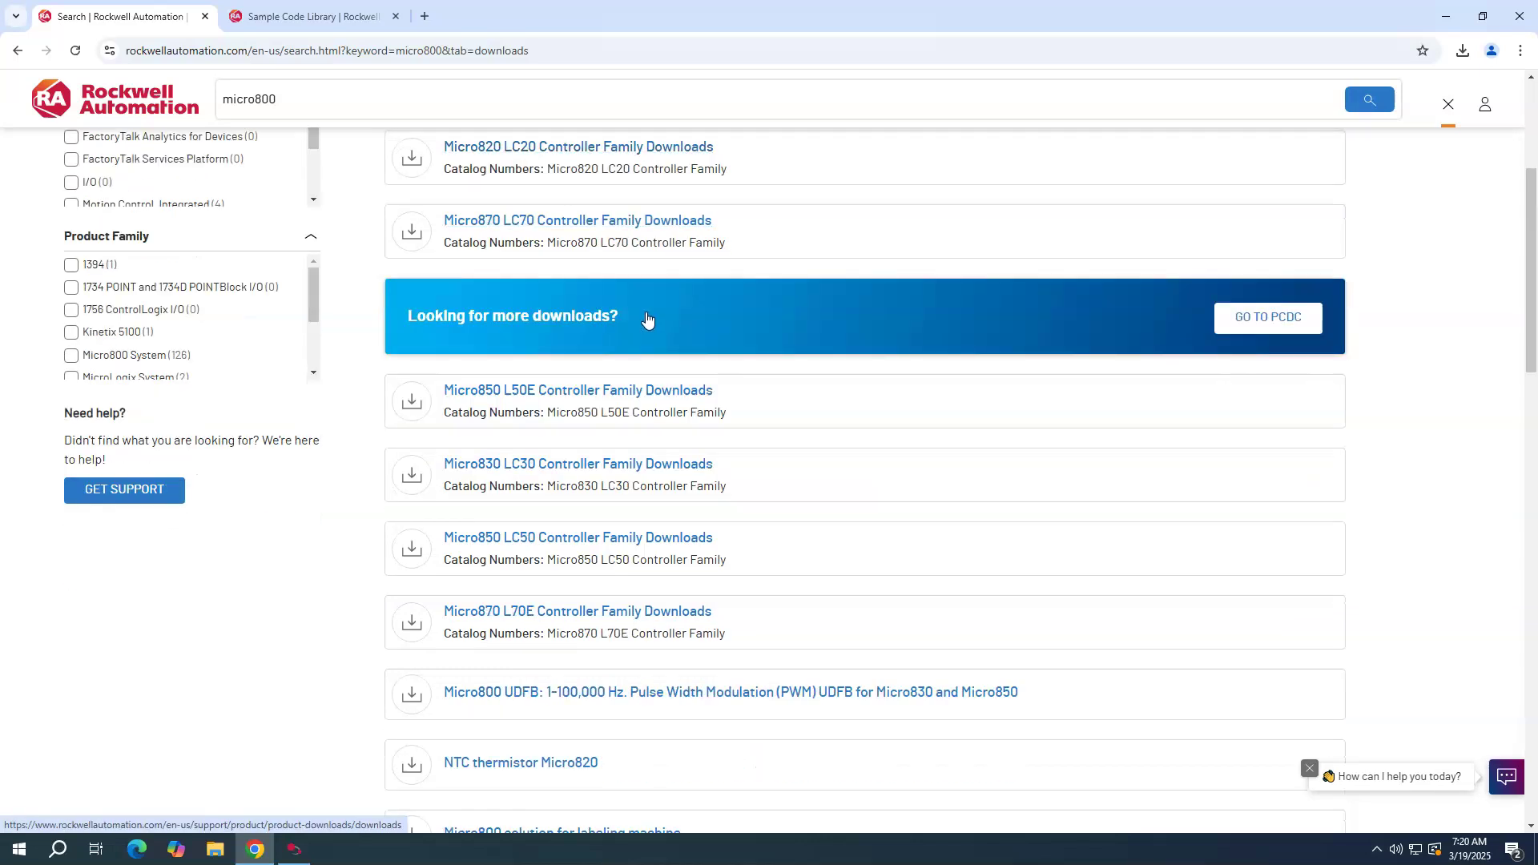
pyautogui.scroll(-1, 648, 318)
pyautogui.click(629, 320)
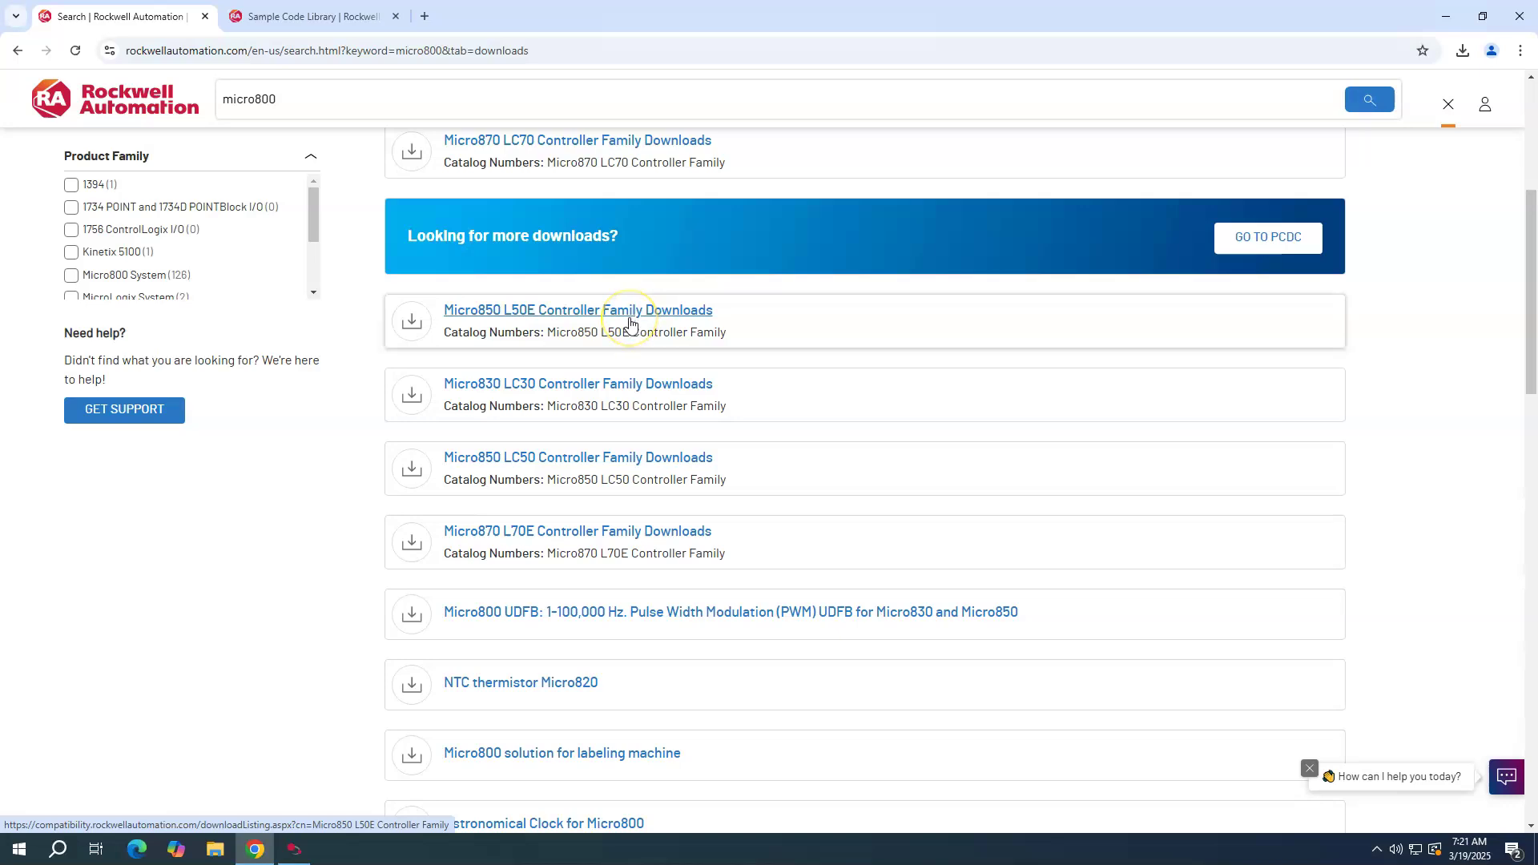
pyautogui.scroll(-1, 629, 321)
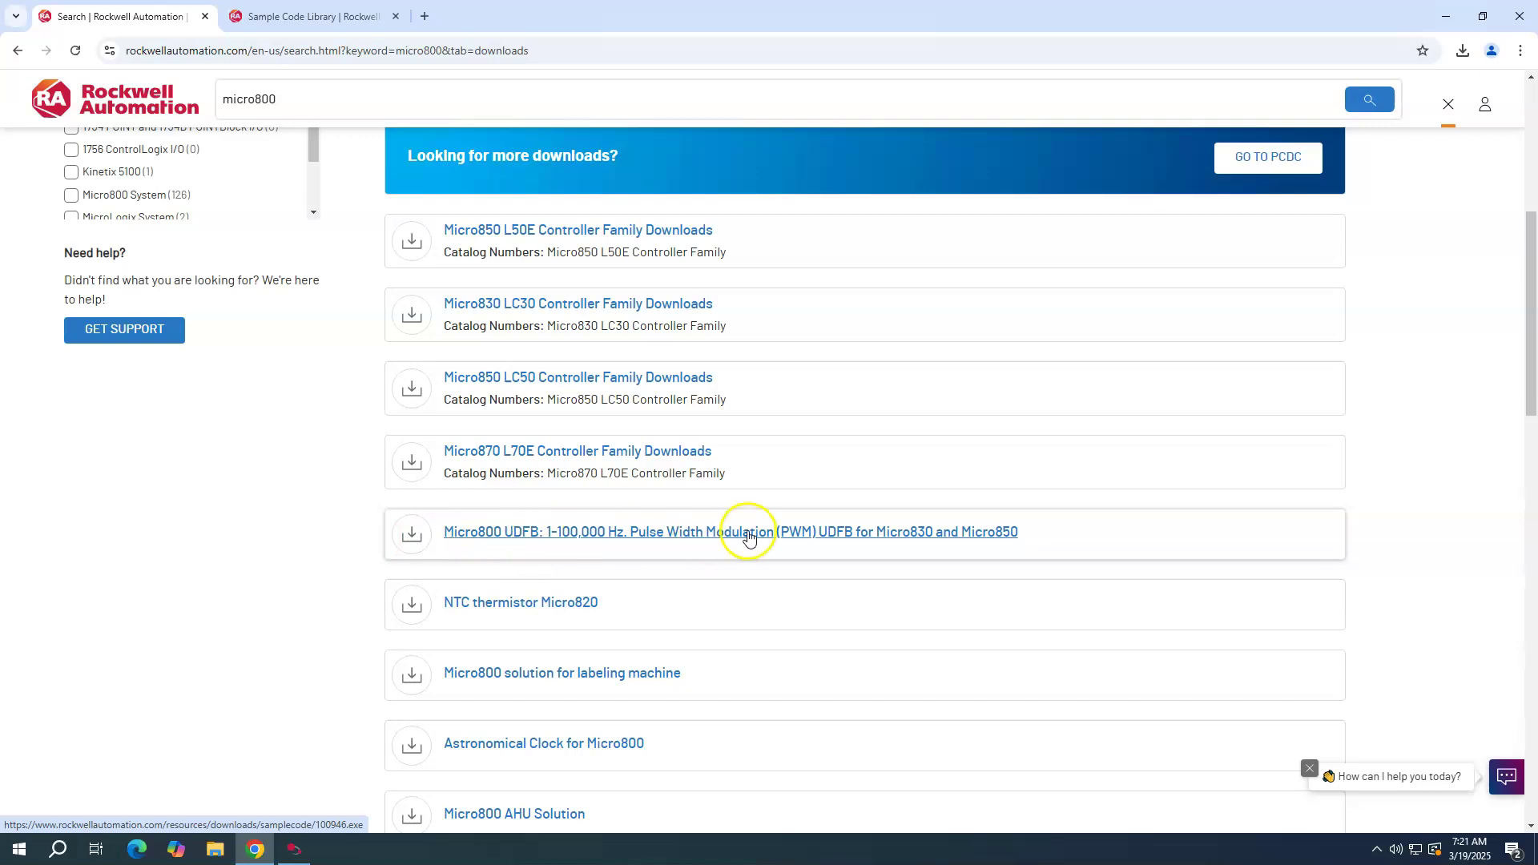
pyautogui.scroll(-1, 748, 535)
pyautogui.scroll(-1, 748, 535)
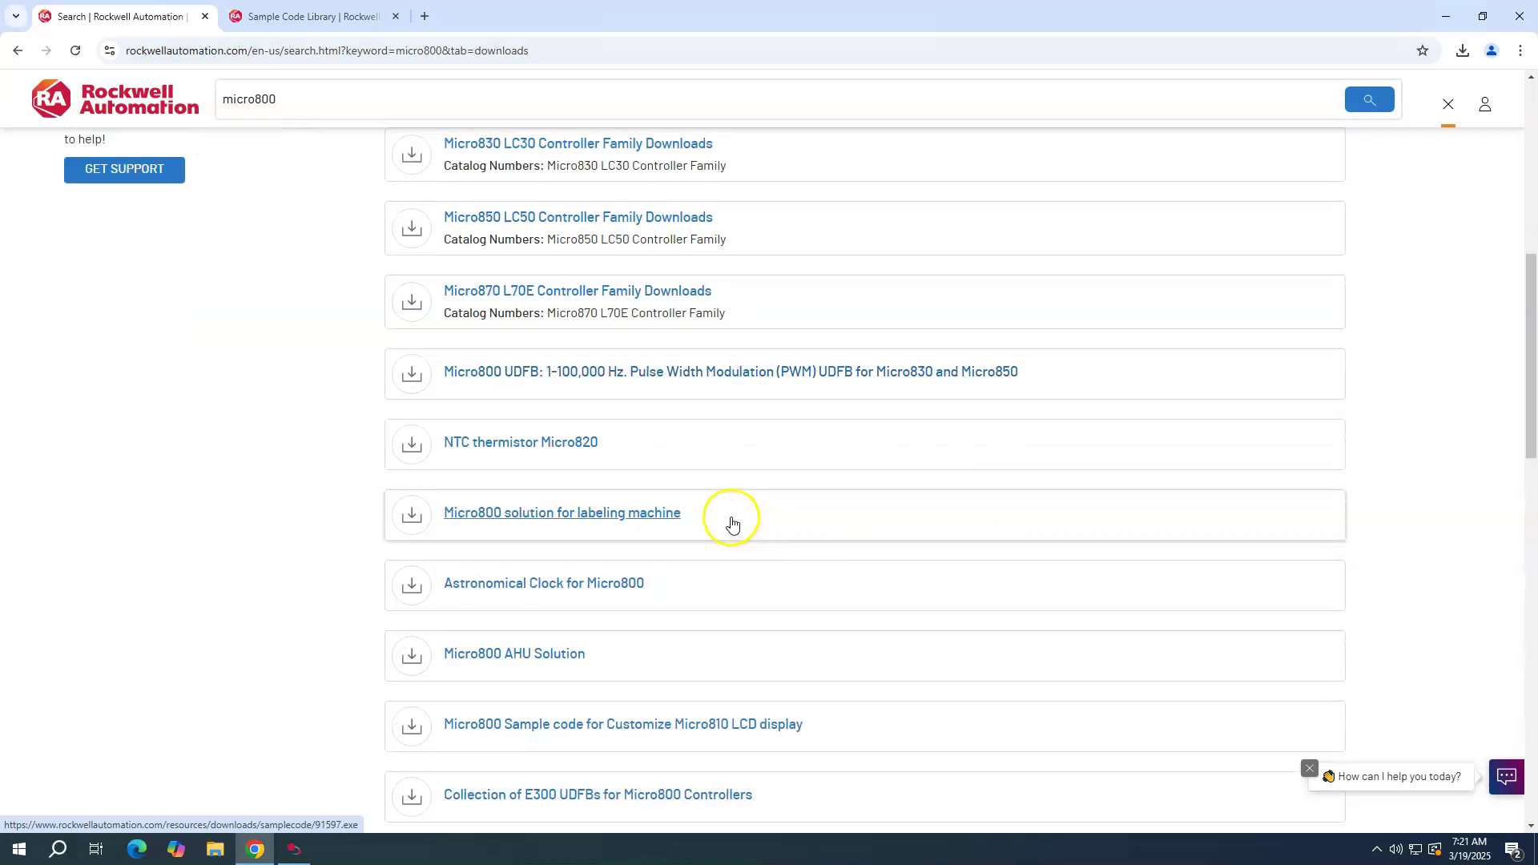
pyautogui.scroll(-3, 731, 523)
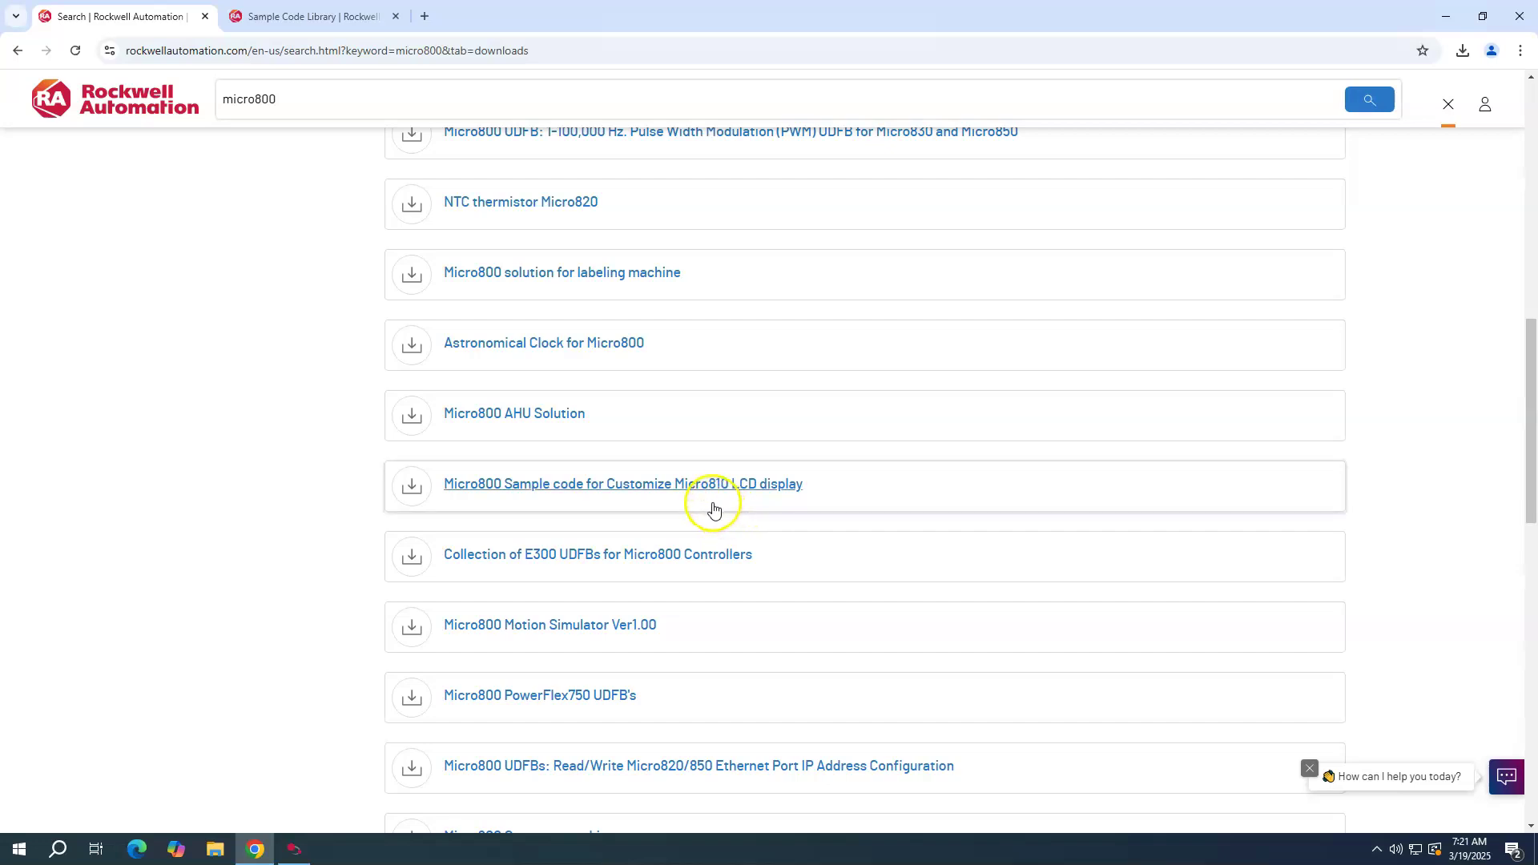
pyautogui.scroll(-1, 699, 505)
pyautogui.scroll(-1, 697, 506)
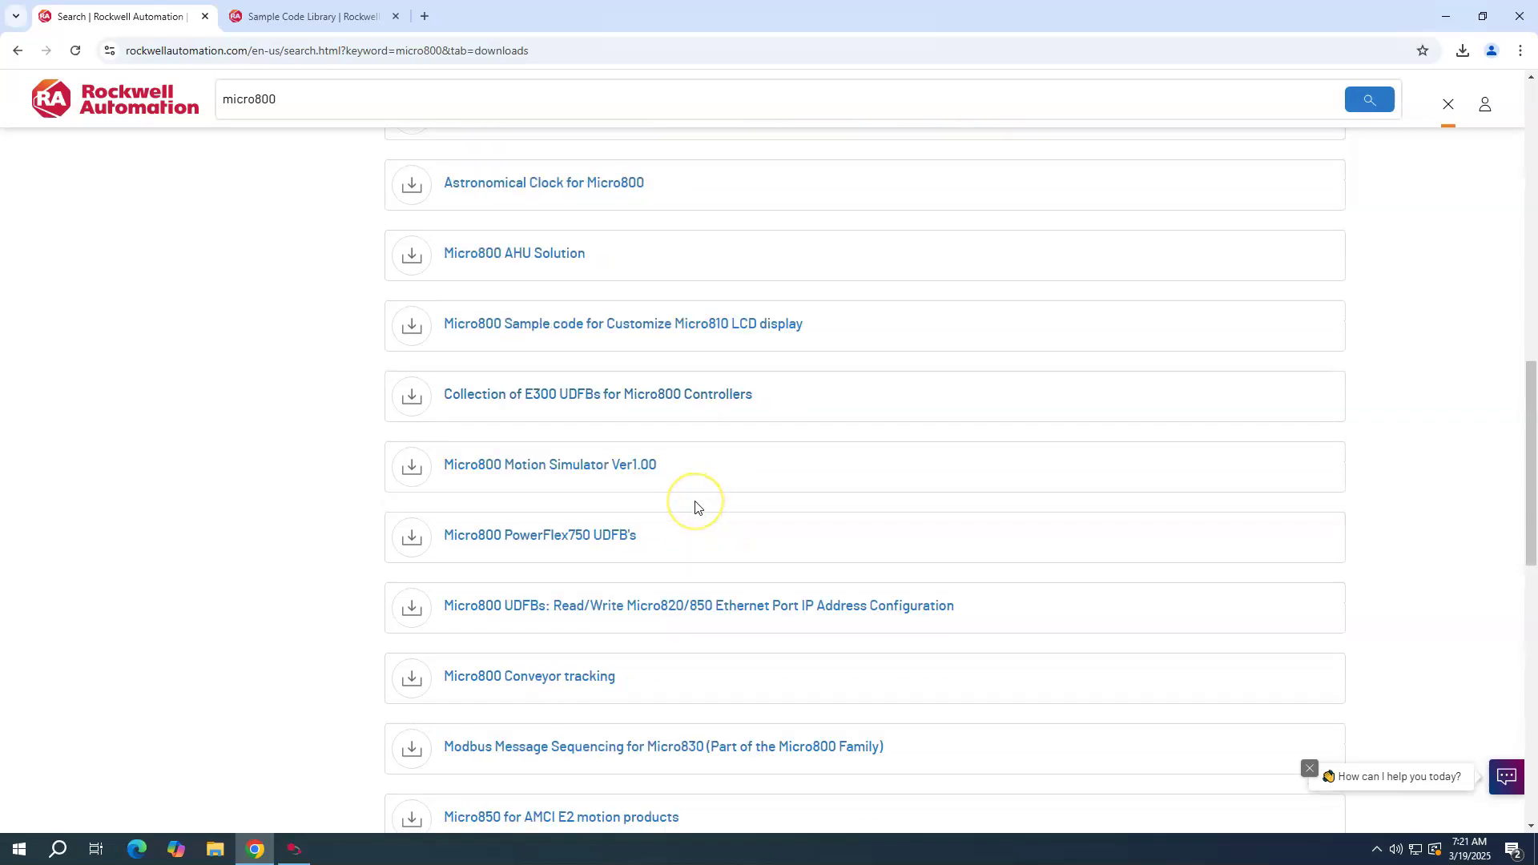
pyautogui.scroll(-10, 691, 502)
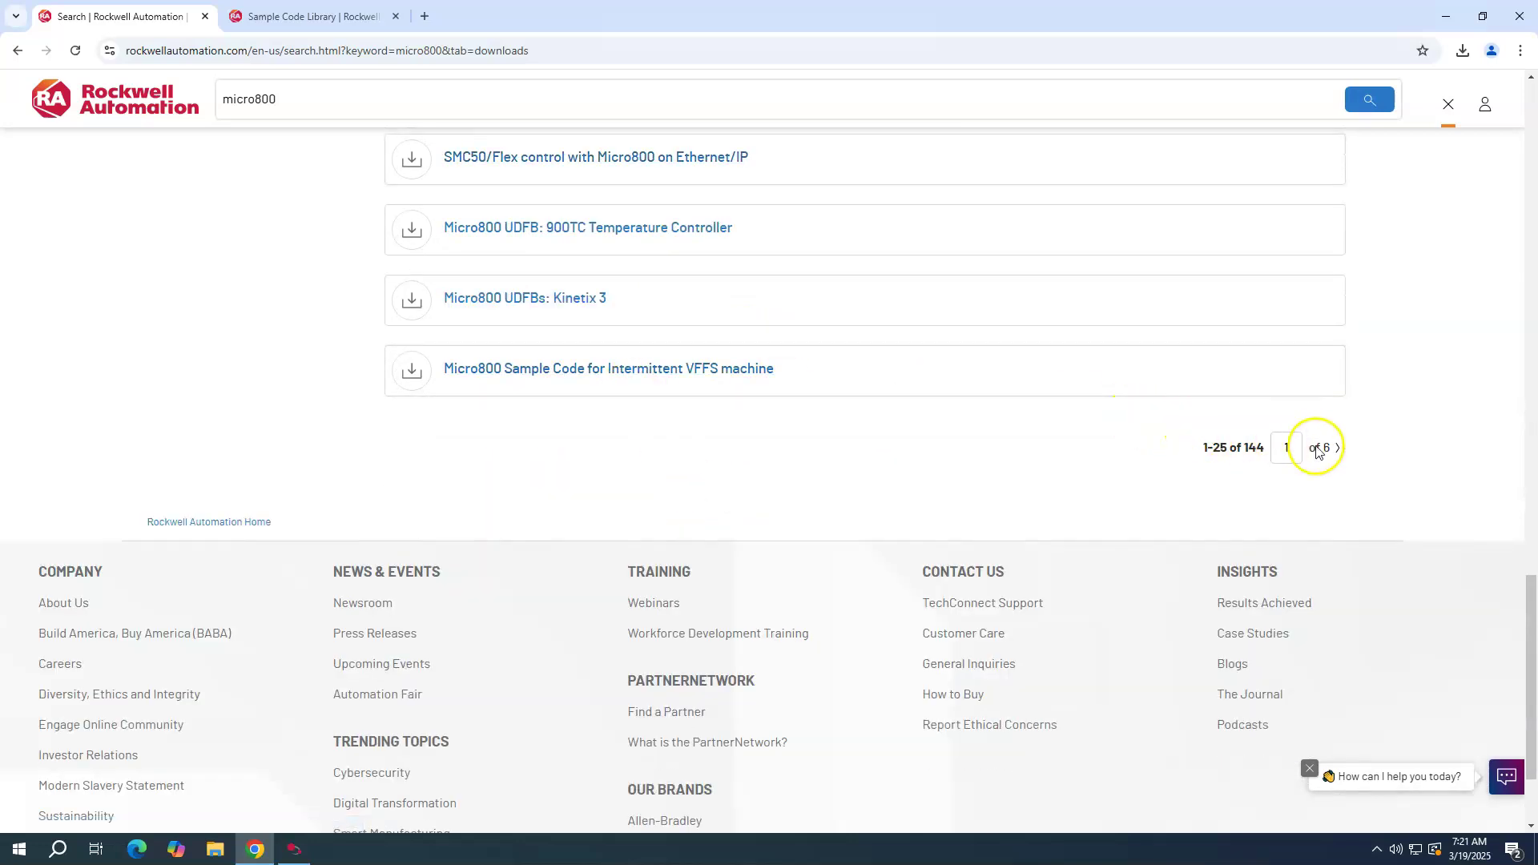
# Open the second page of download results and review its Micro800 sample code and UDFB entries
pyautogui.click(1338, 449)
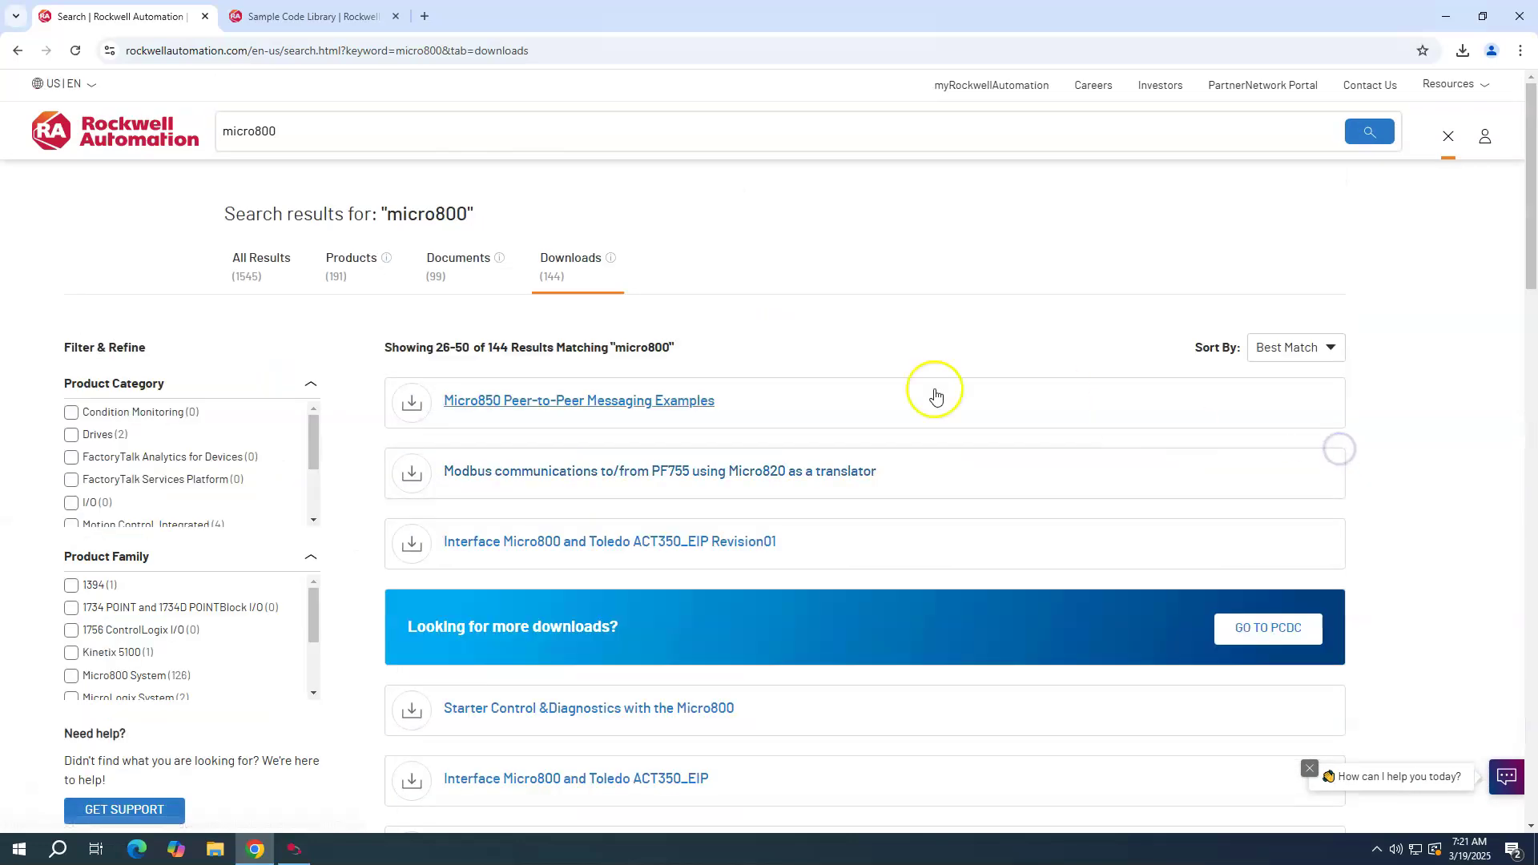
pyautogui.scroll(-2, 935, 395)
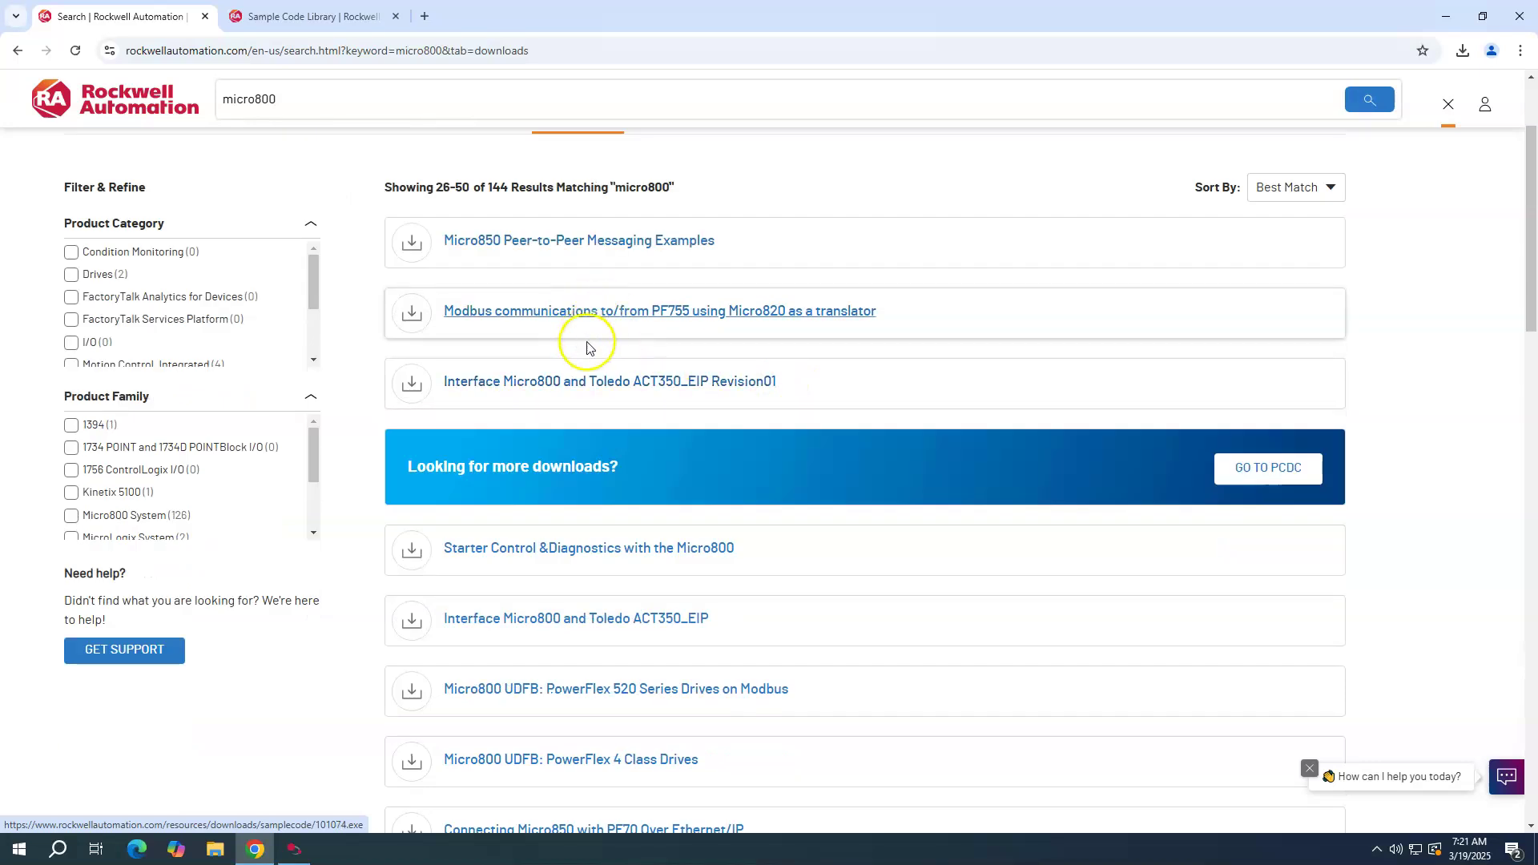
pyautogui.scroll(-2, 618, 522)
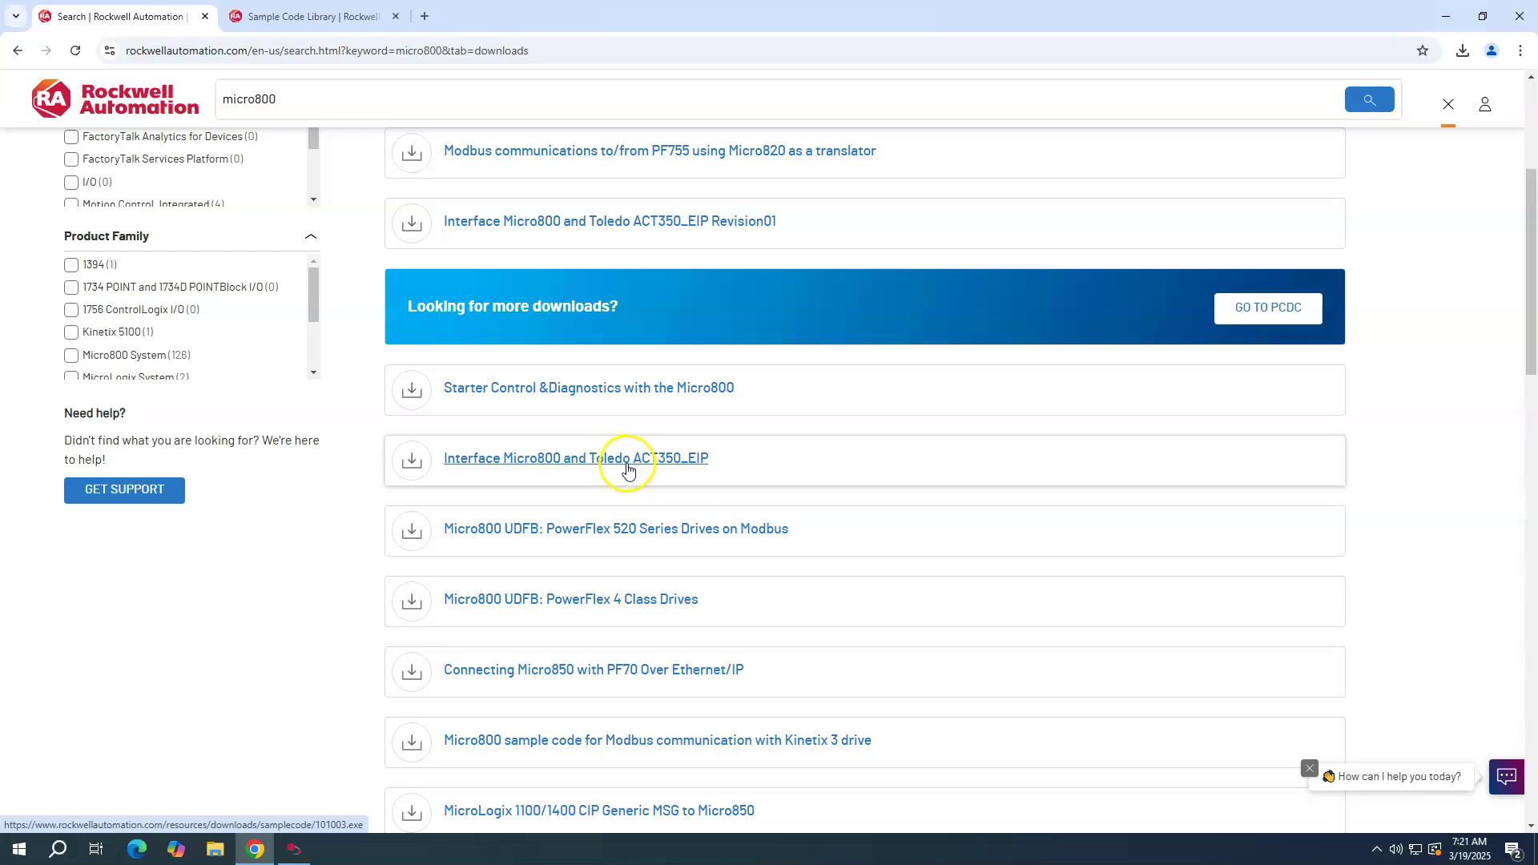
pyautogui.scroll(-1, 577, 471)
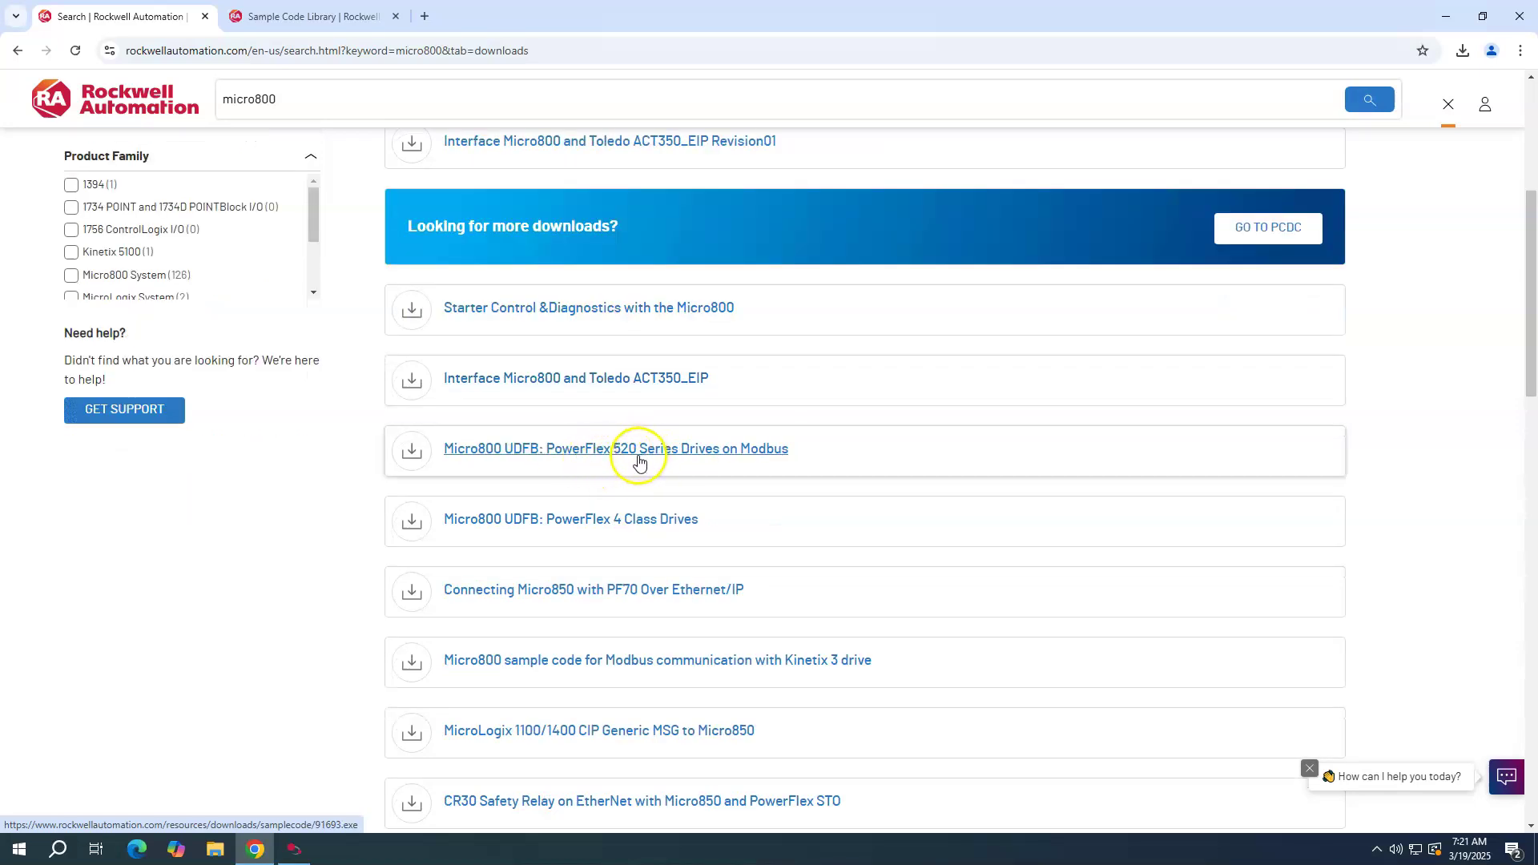
pyautogui.scroll(-2, 637, 457)
pyautogui.scroll(-1, 627, 465)
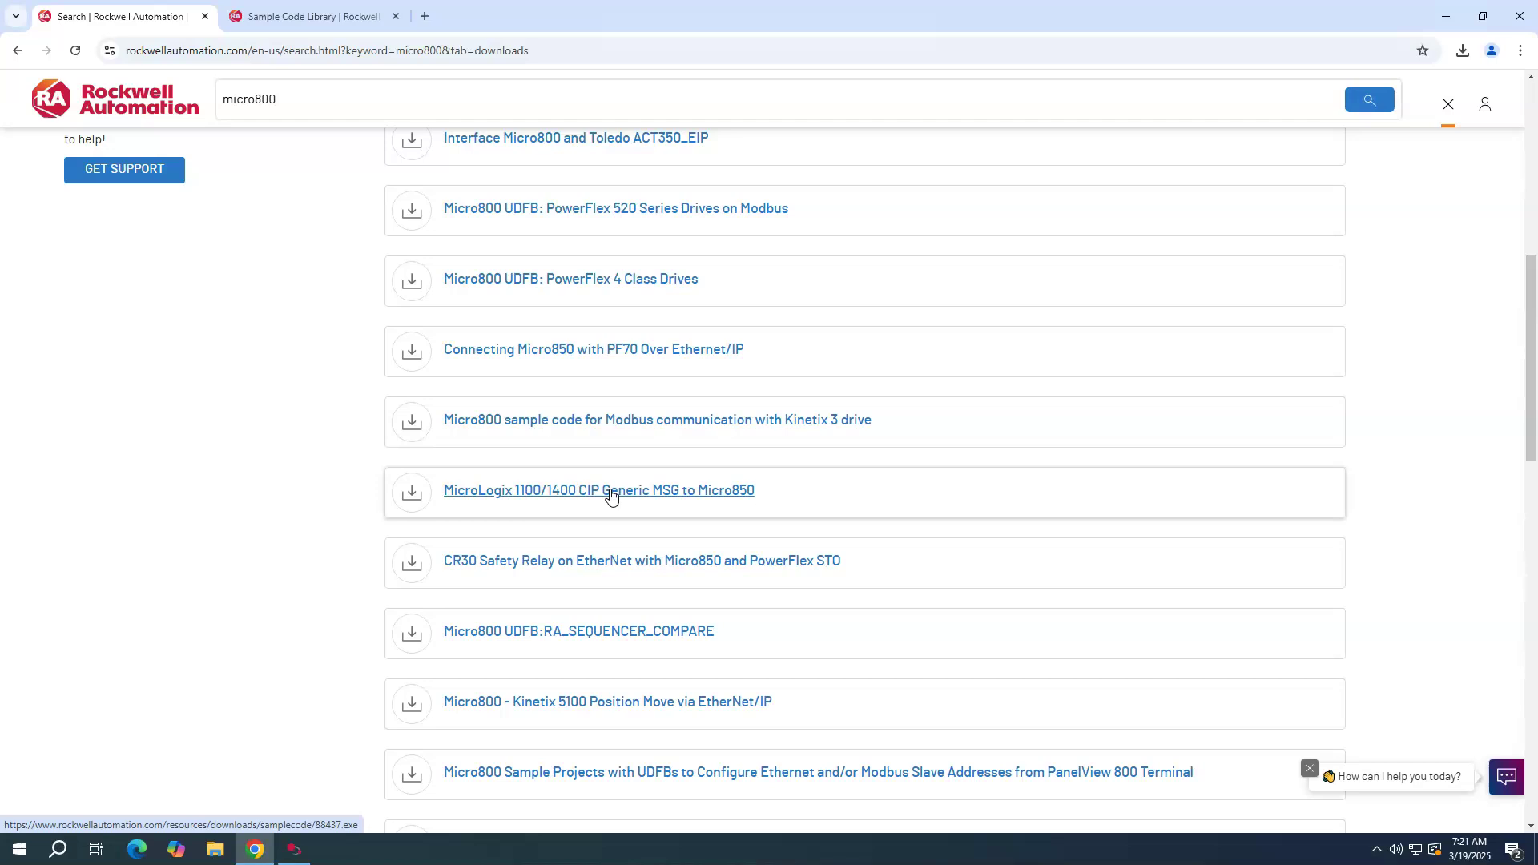
pyautogui.scroll(-6, 721, 502)
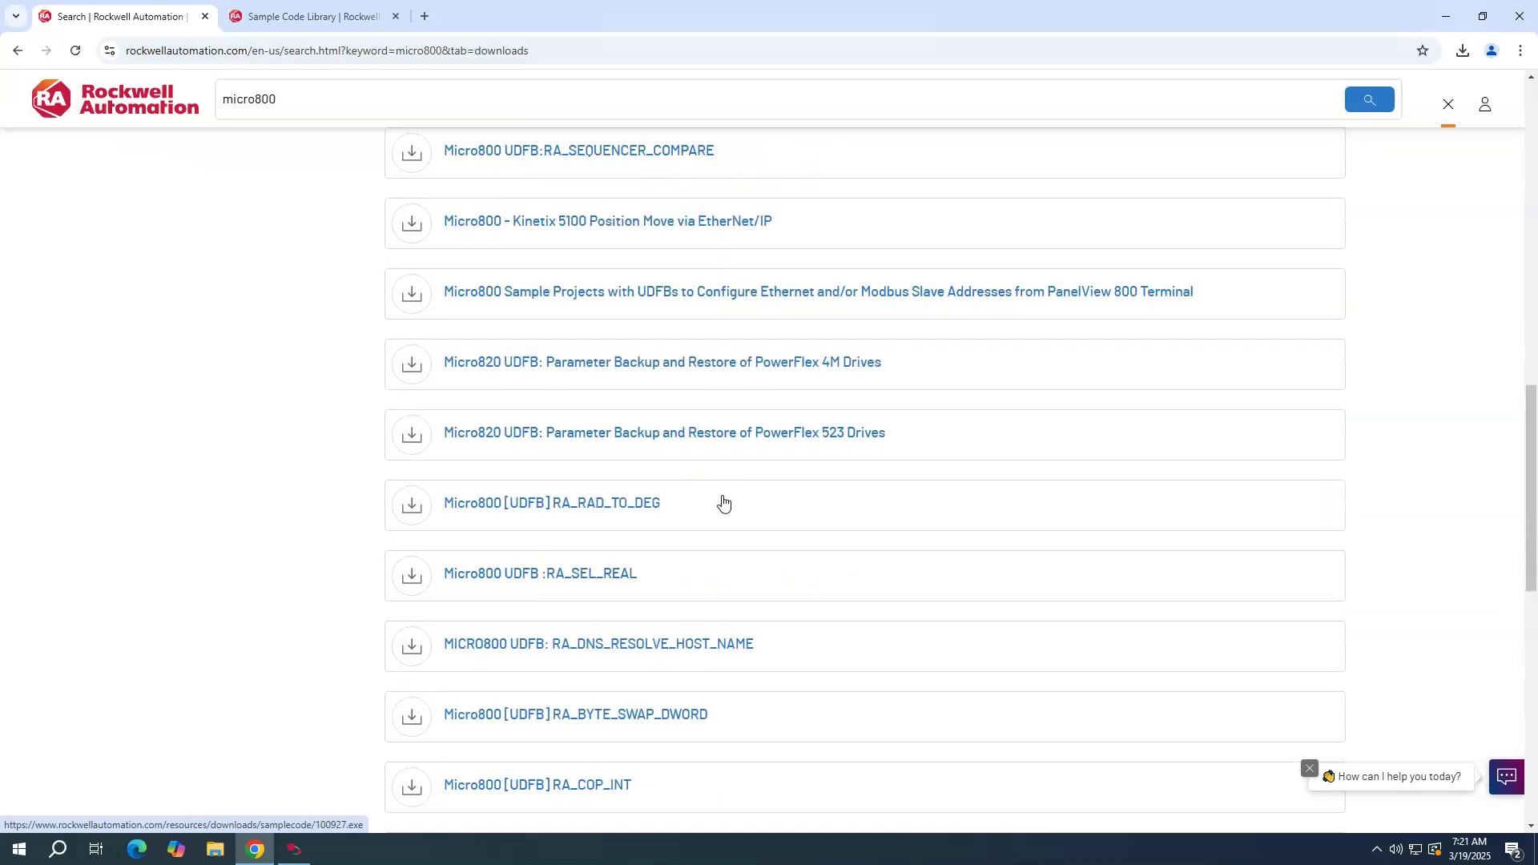
pyautogui.scroll(-3, 725, 501)
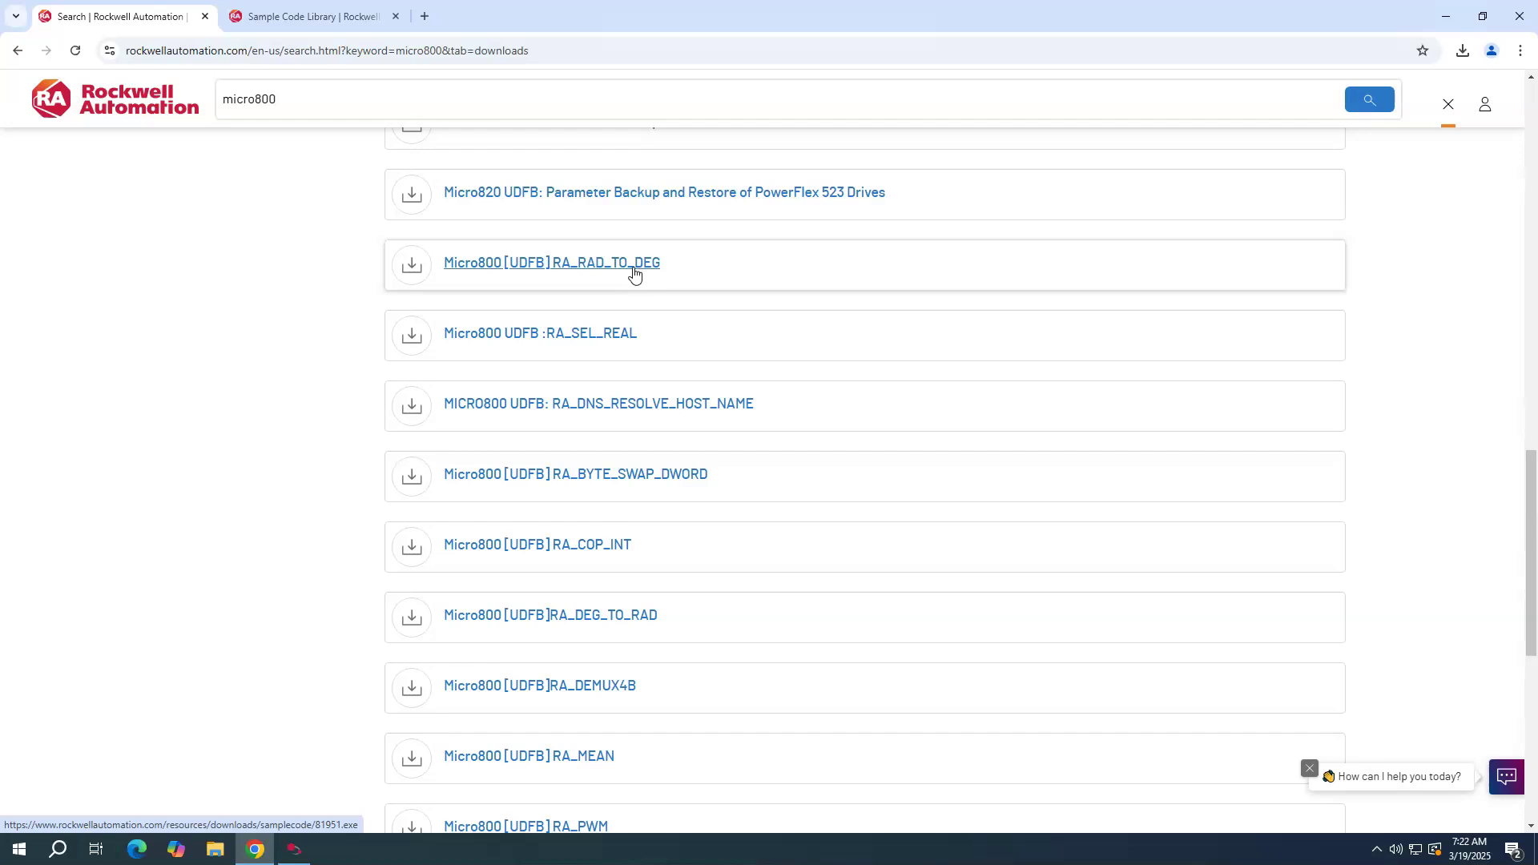
# Download the Micro800 [UDFB] RA_RAD_TO_DEG sample code and show the downloaded 81951.exe in its folder
pyautogui.click(575, 266)
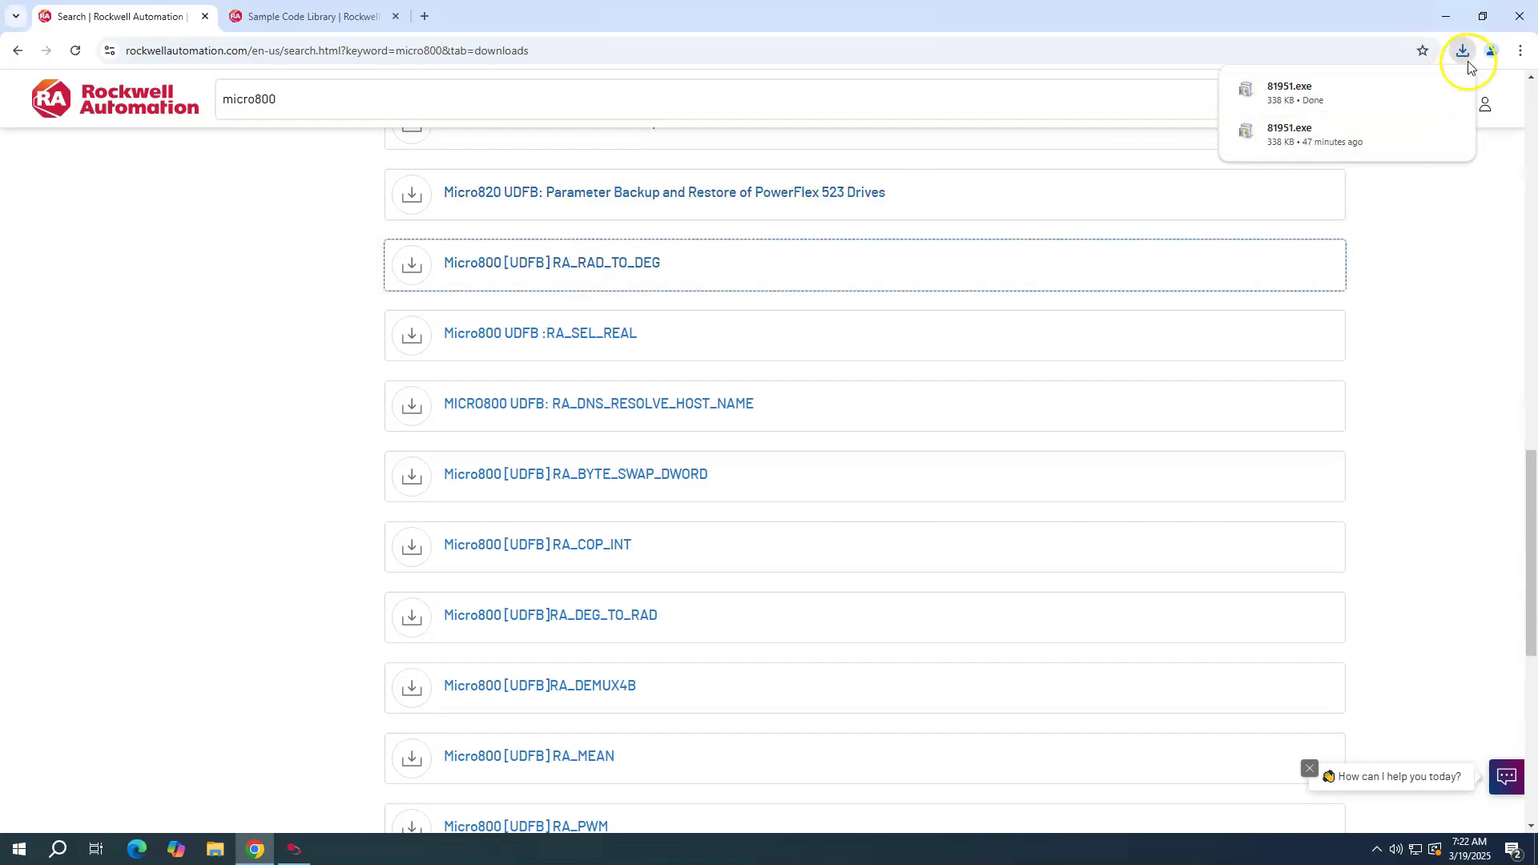
pyautogui.moveTo(1375, 87)
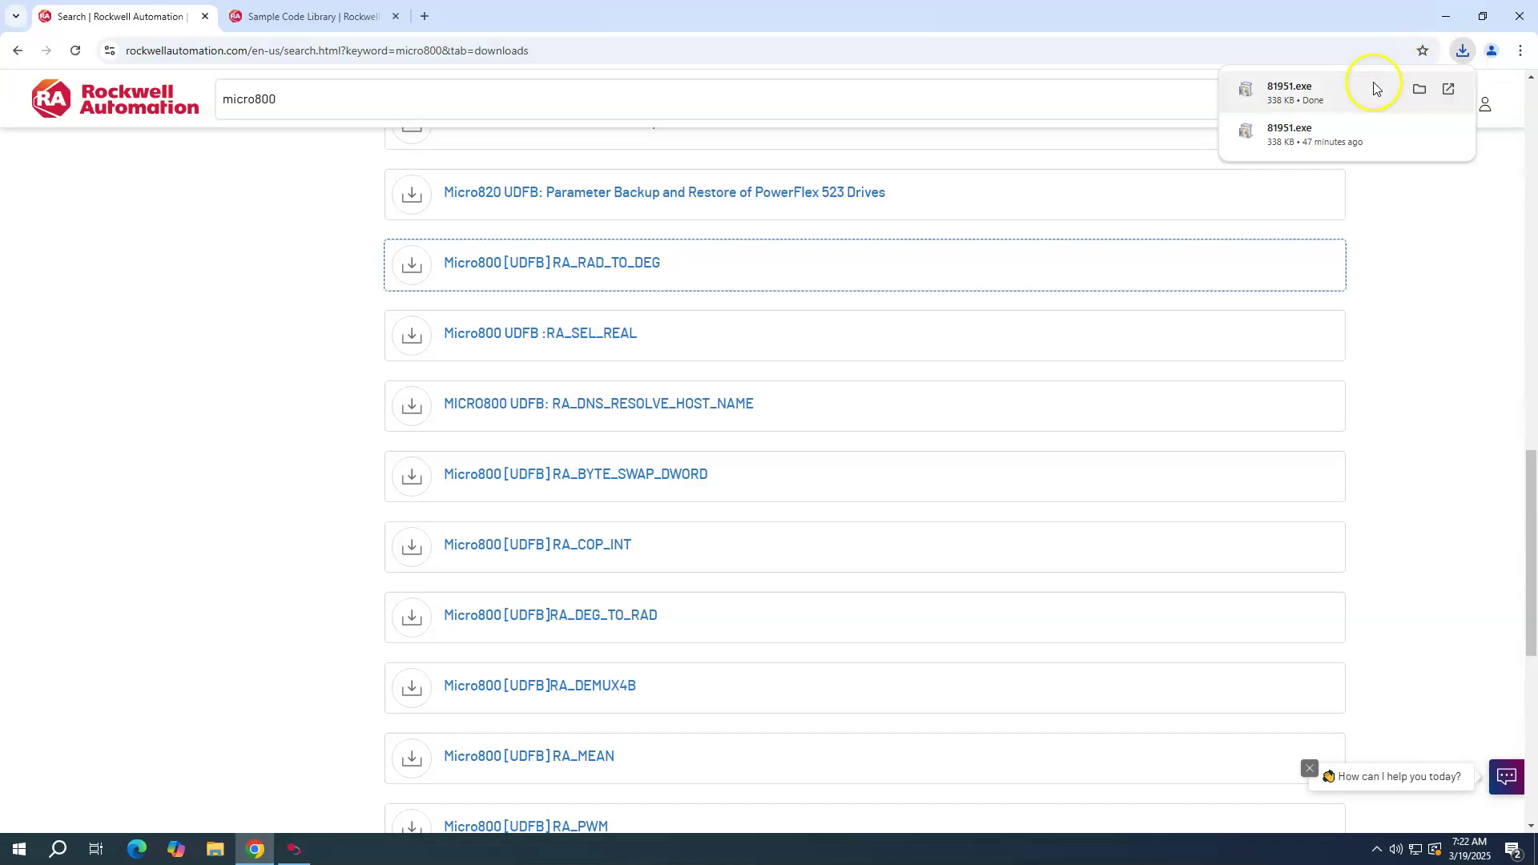
pyautogui.click(1420, 91)
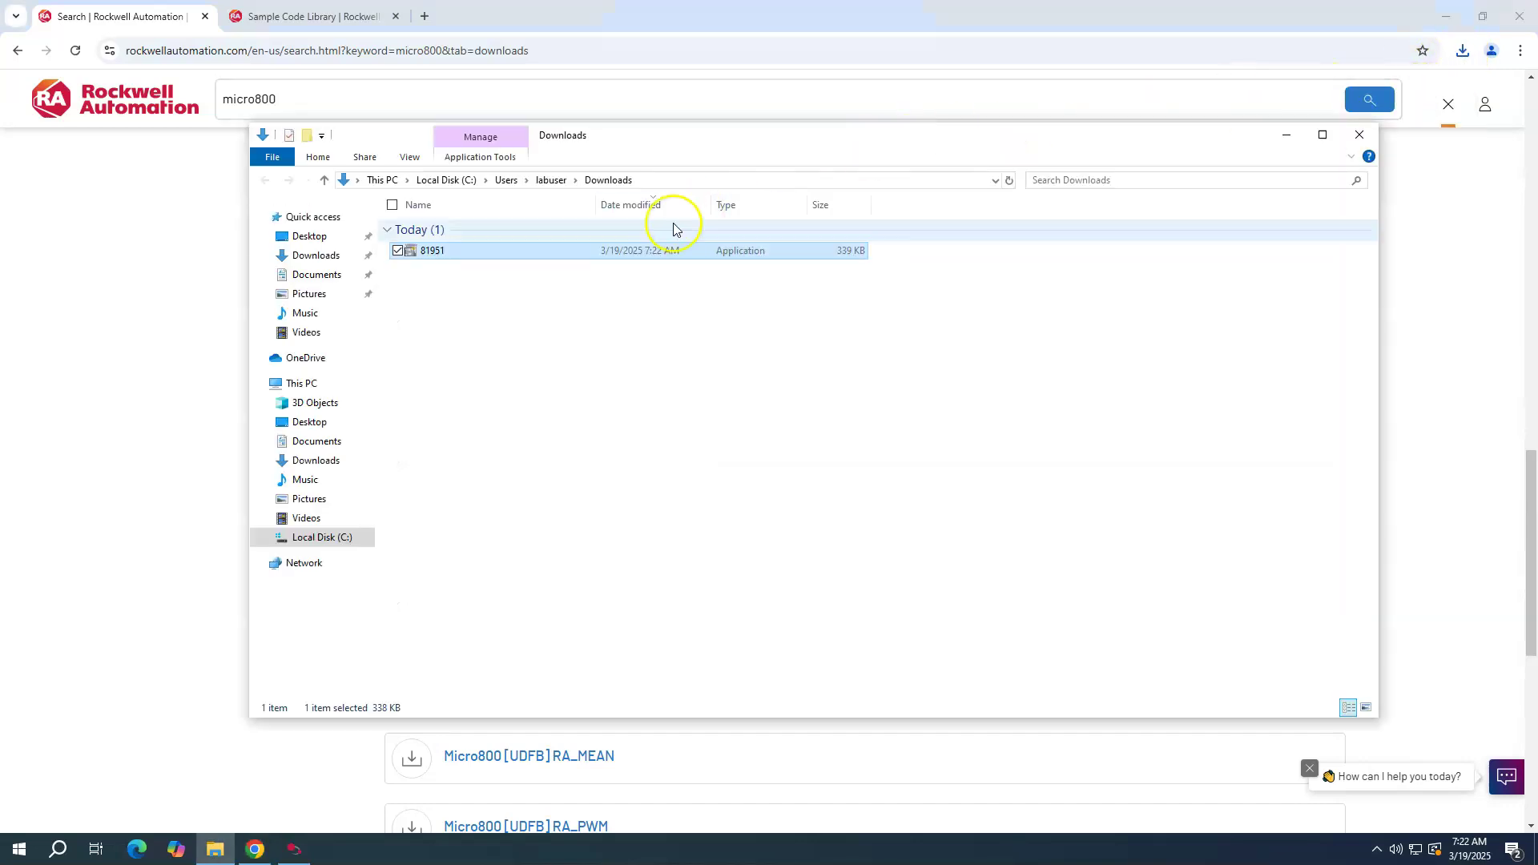
# Run the 81951 application, accept its license agreement and extract its files to the Downloads folder
pyautogui.doubleClick(428, 253)
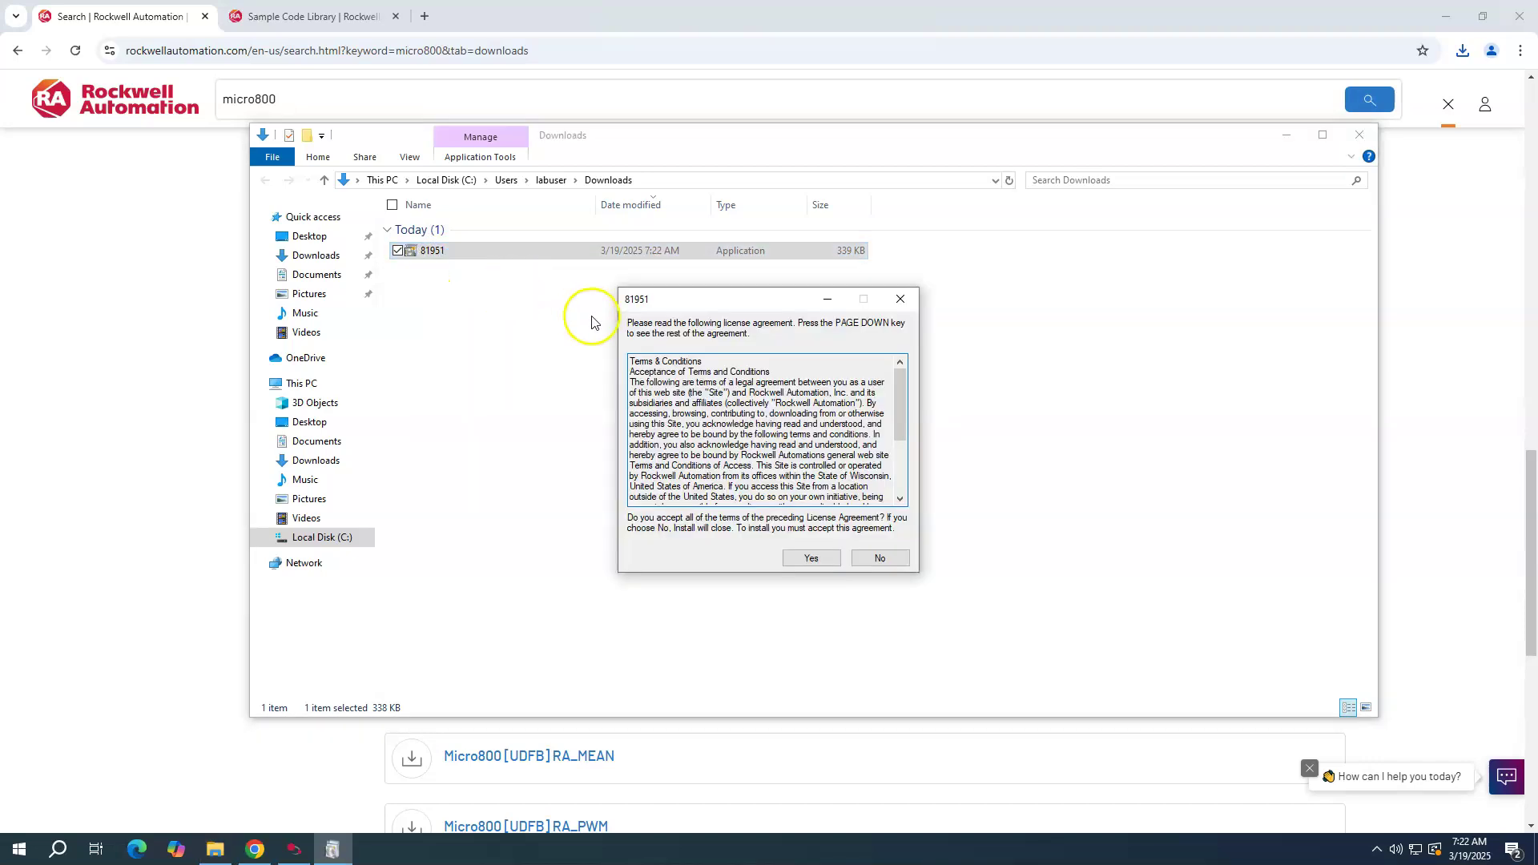
pyautogui.click(812, 558)
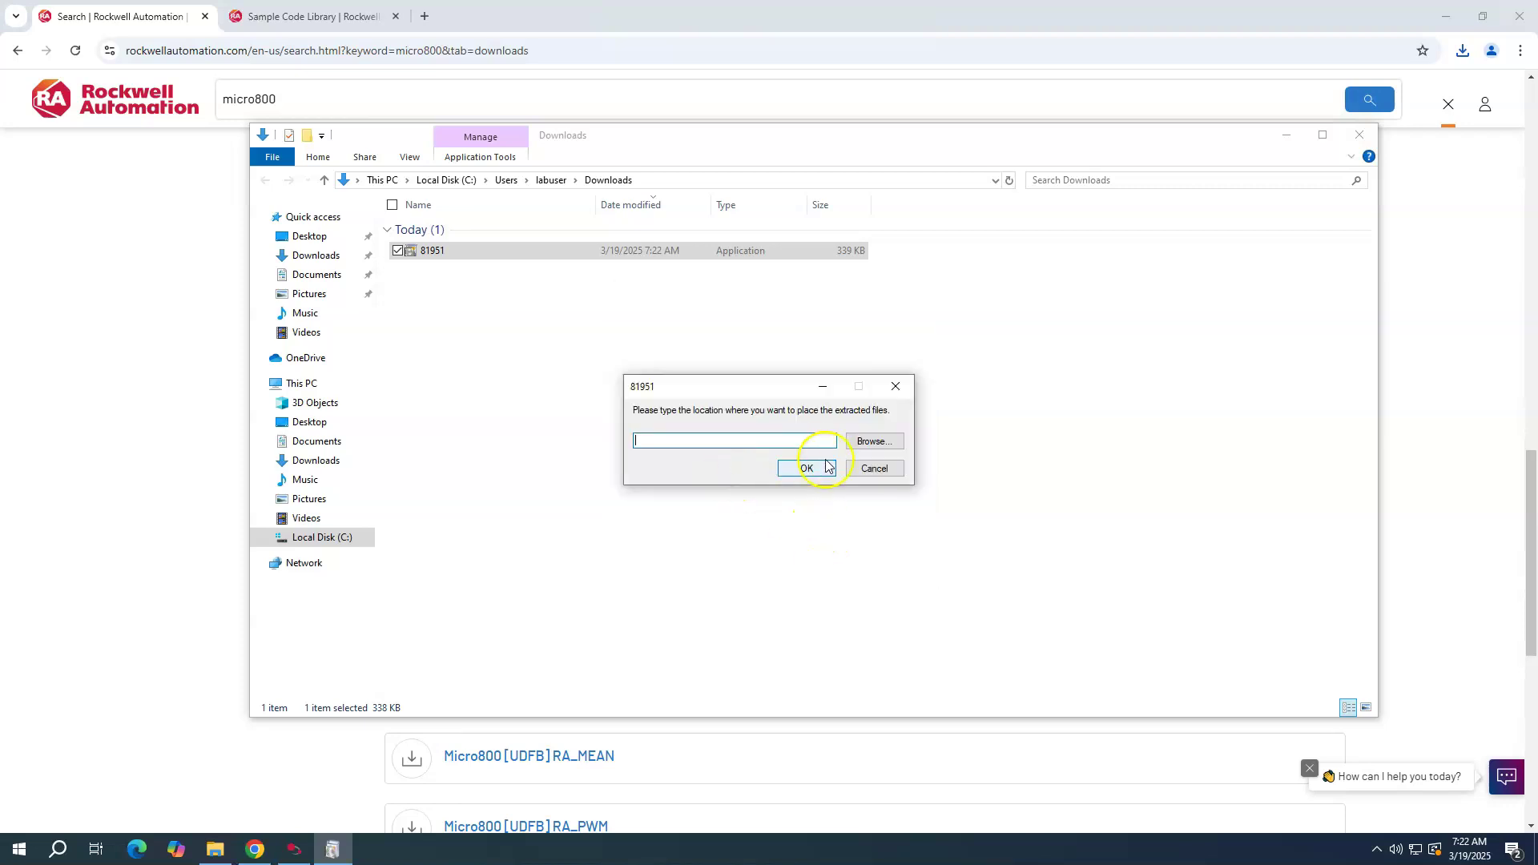
pyautogui.click(876, 442)
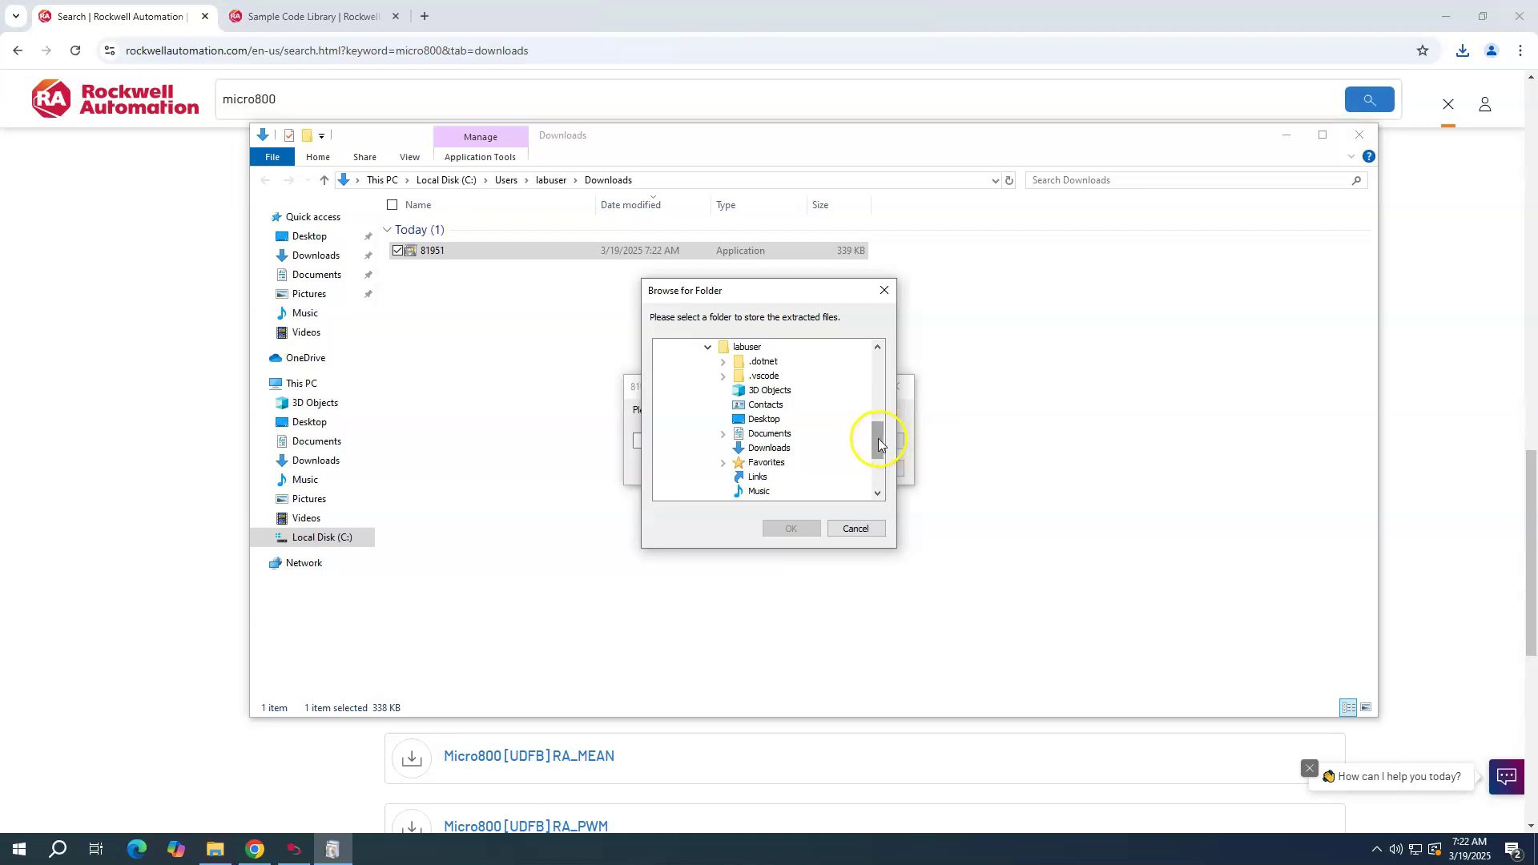
pyautogui.click(767, 450)
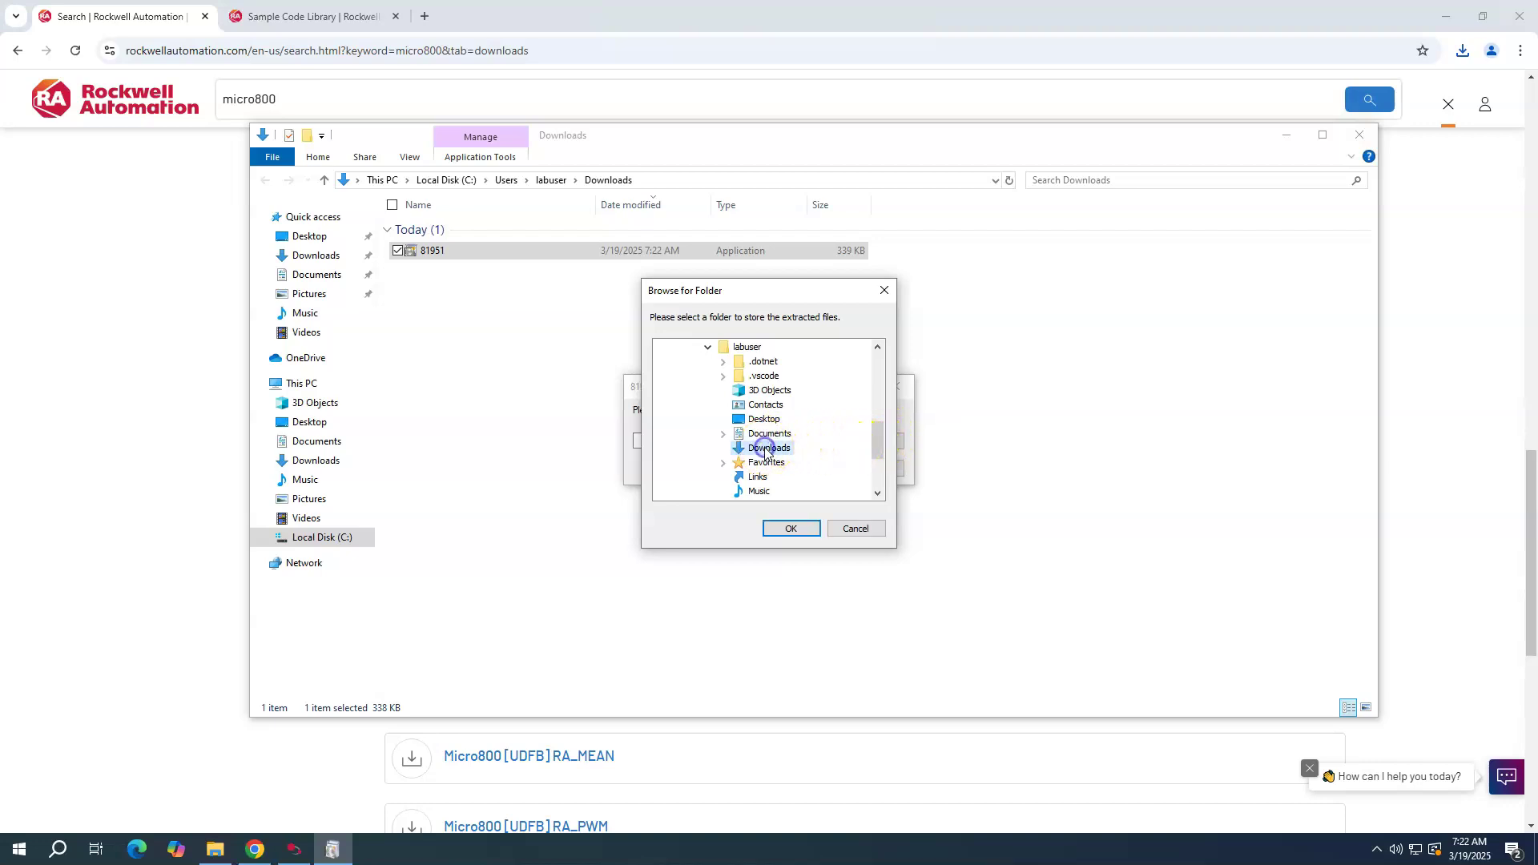
pyautogui.click(790, 528)
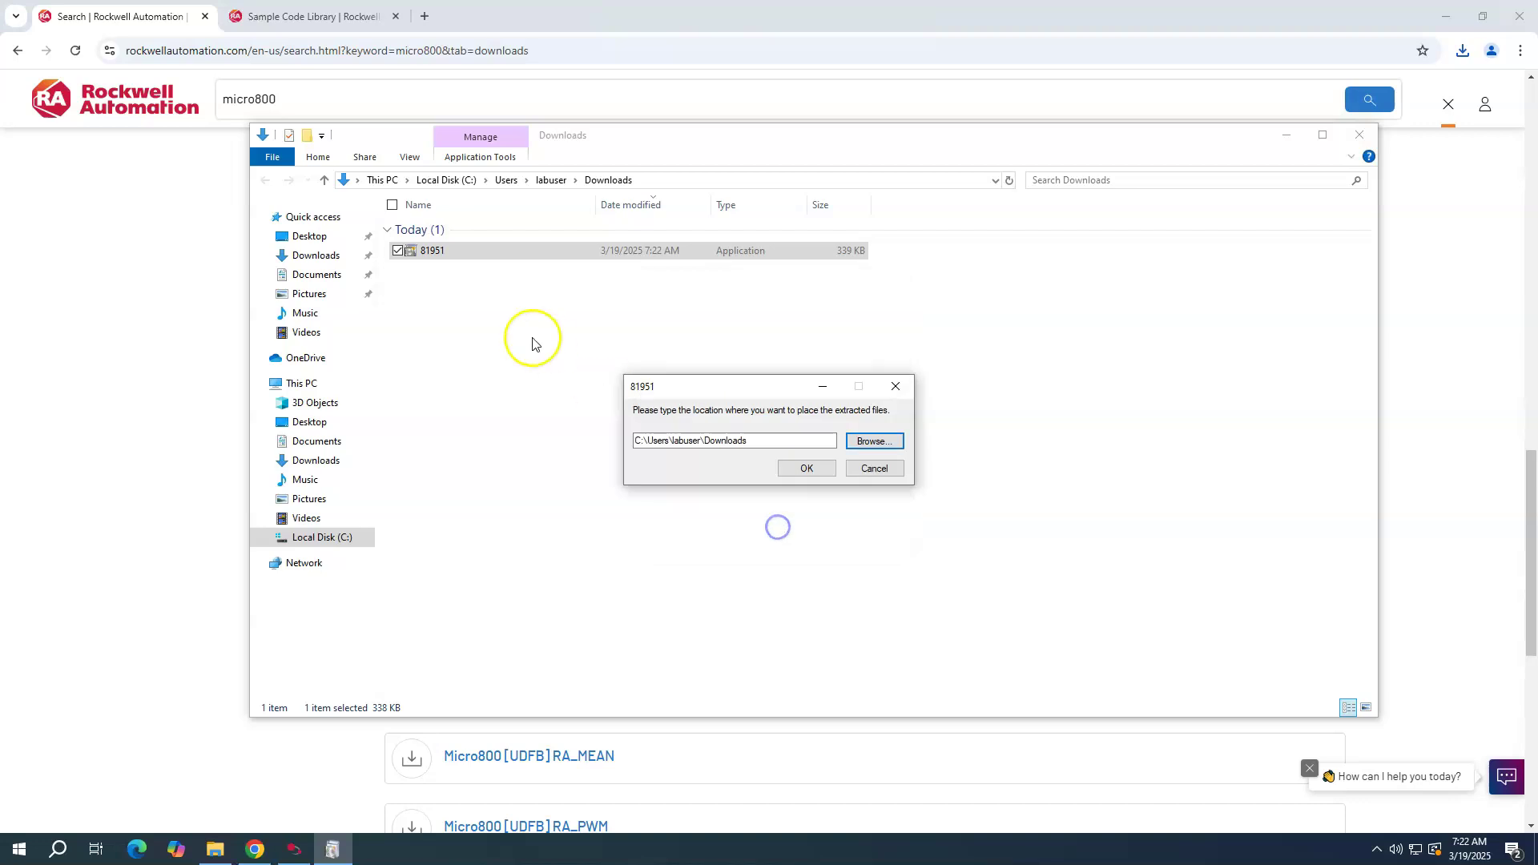
pyautogui.click(801, 467)
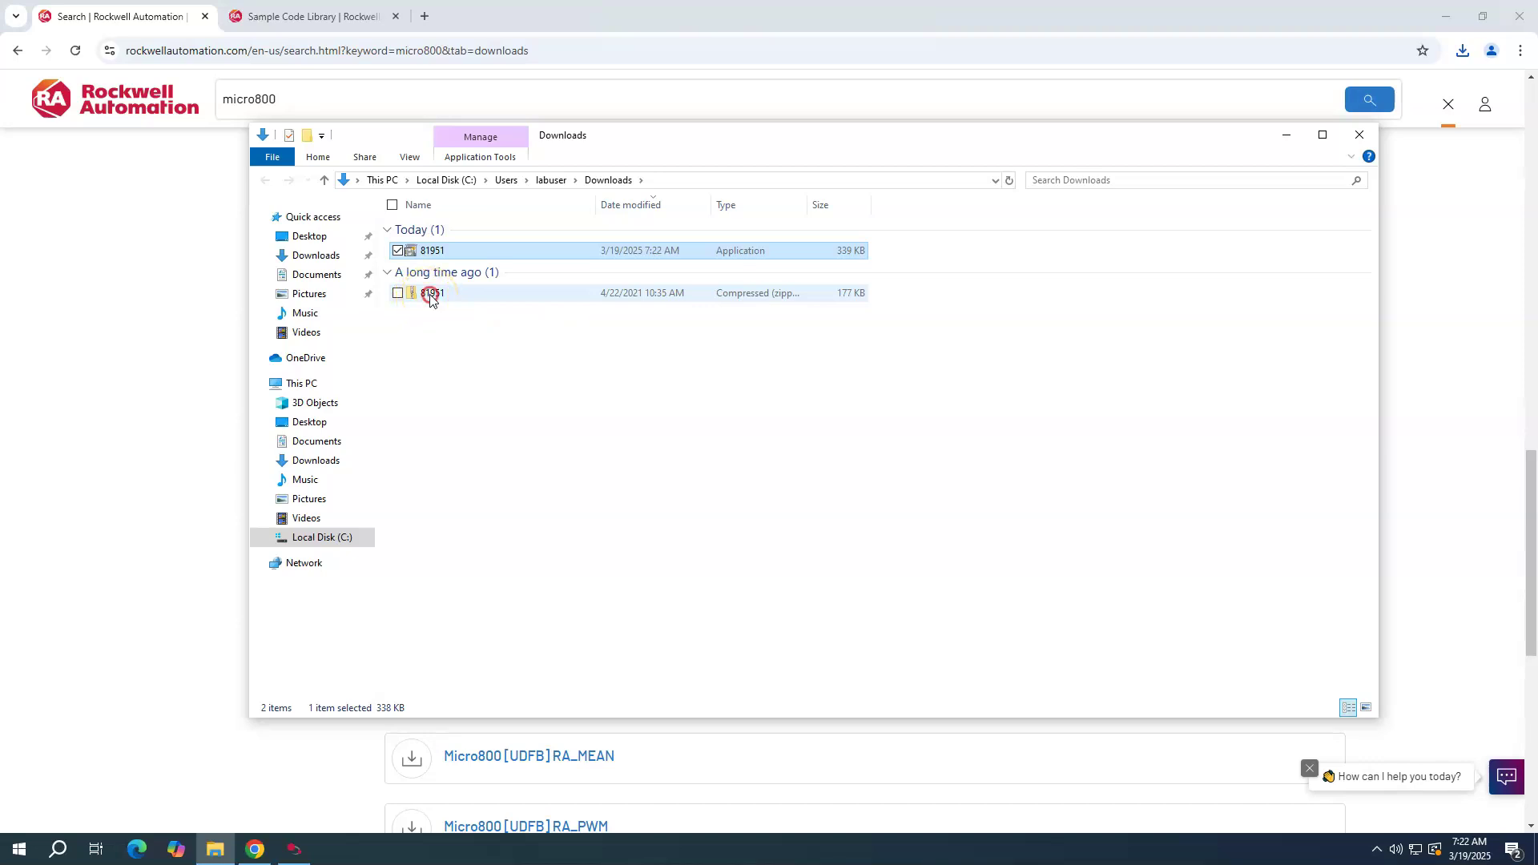
# Extract the 81951 zip file to the Downloads\81951 folder, showing the extracted files when complete
pyautogui.rightClick(429, 295)
pyautogui.click(281, 346)
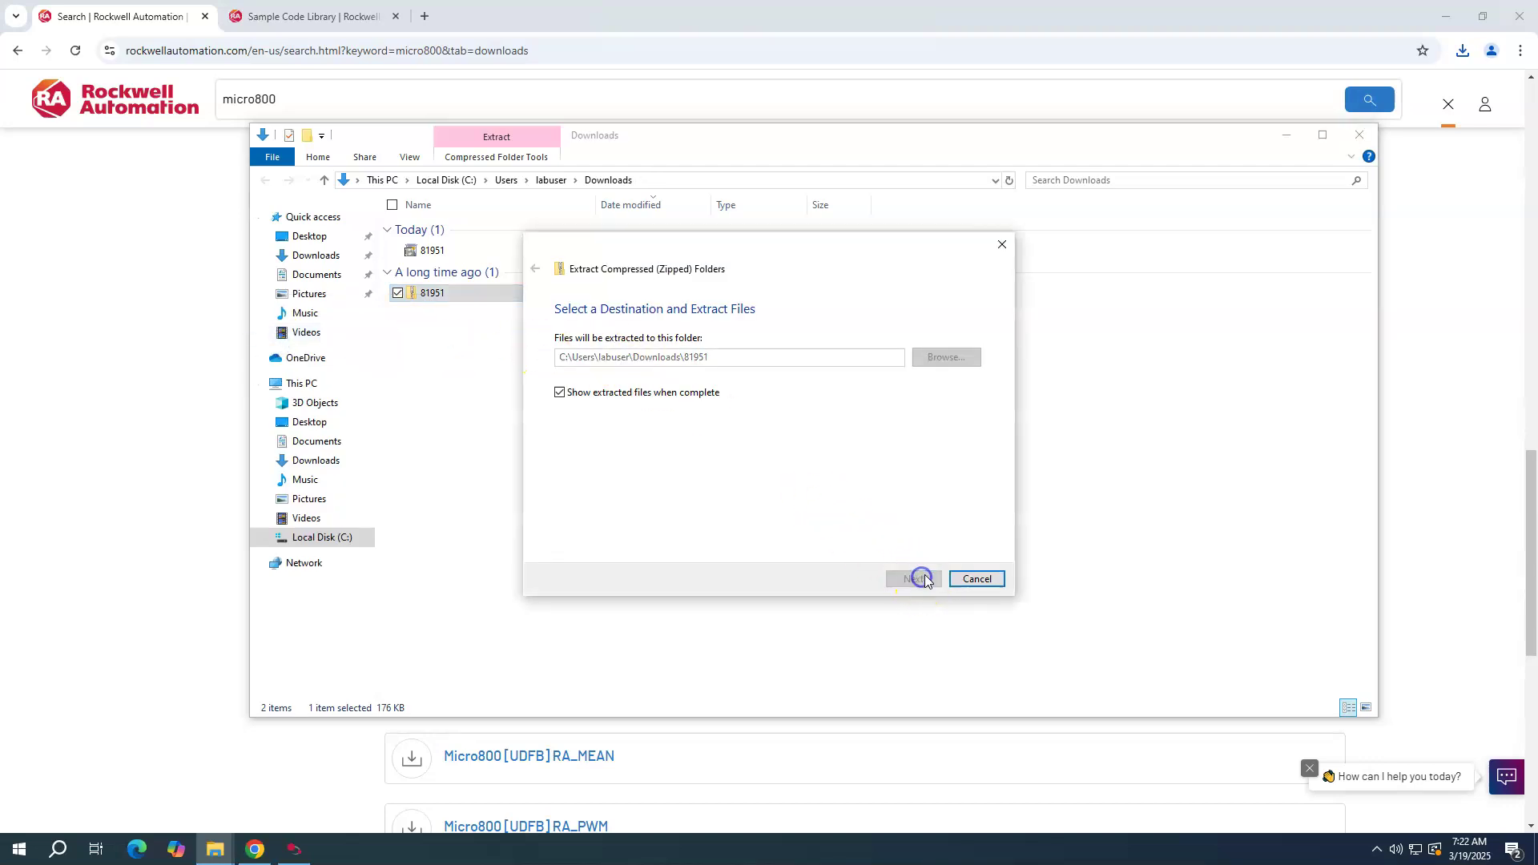
pyautogui.click(923, 587)
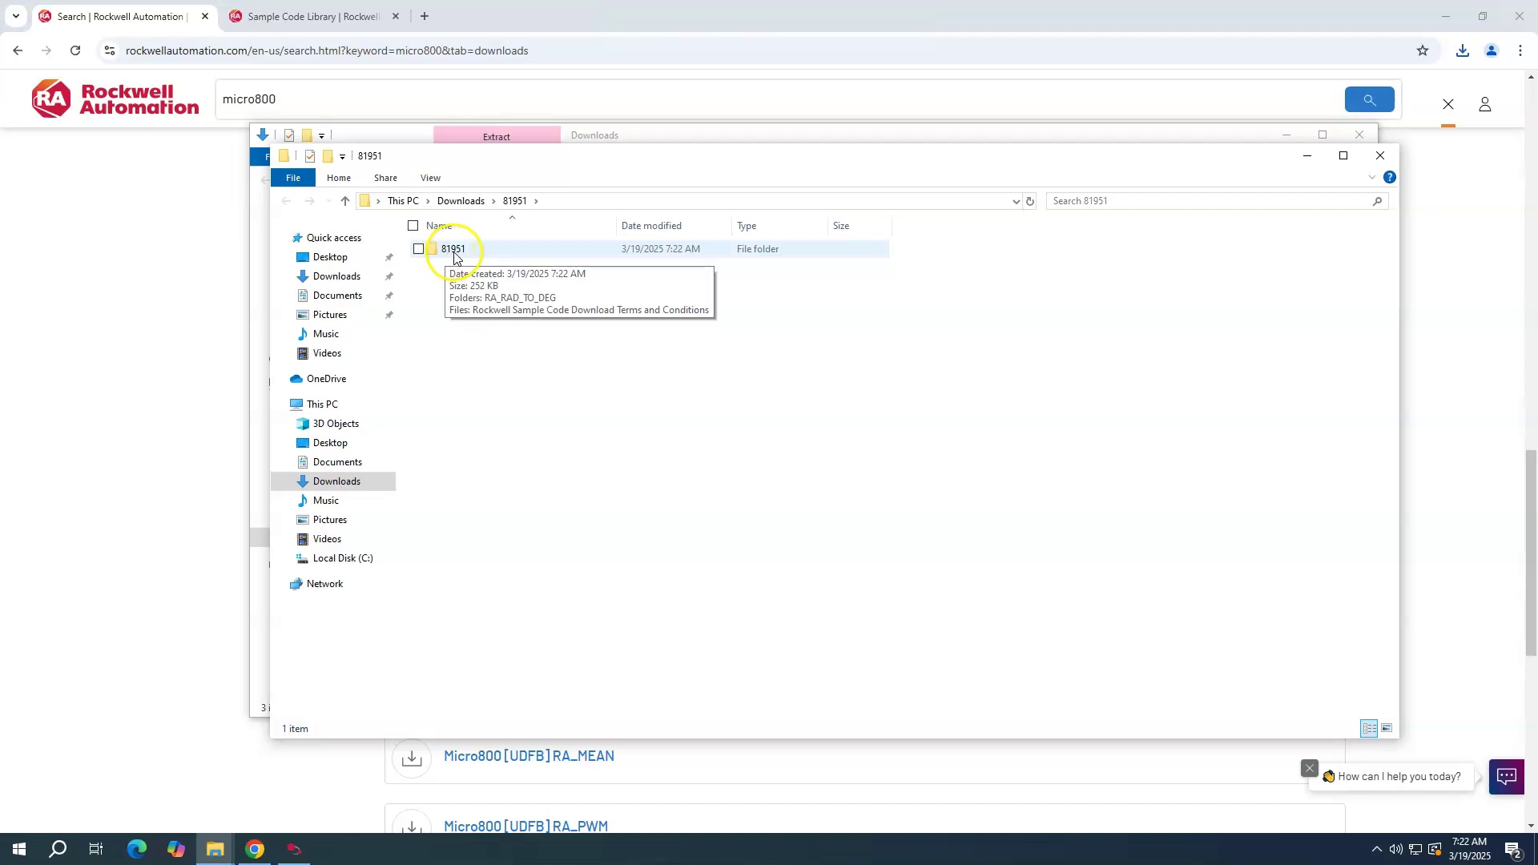
# Open the RA_RAD_TO_DEG folder inside the extracted 81951 folder and locate the RA_RAD_TO_DEG.7z file
pyautogui.doubleClick(431, 253)
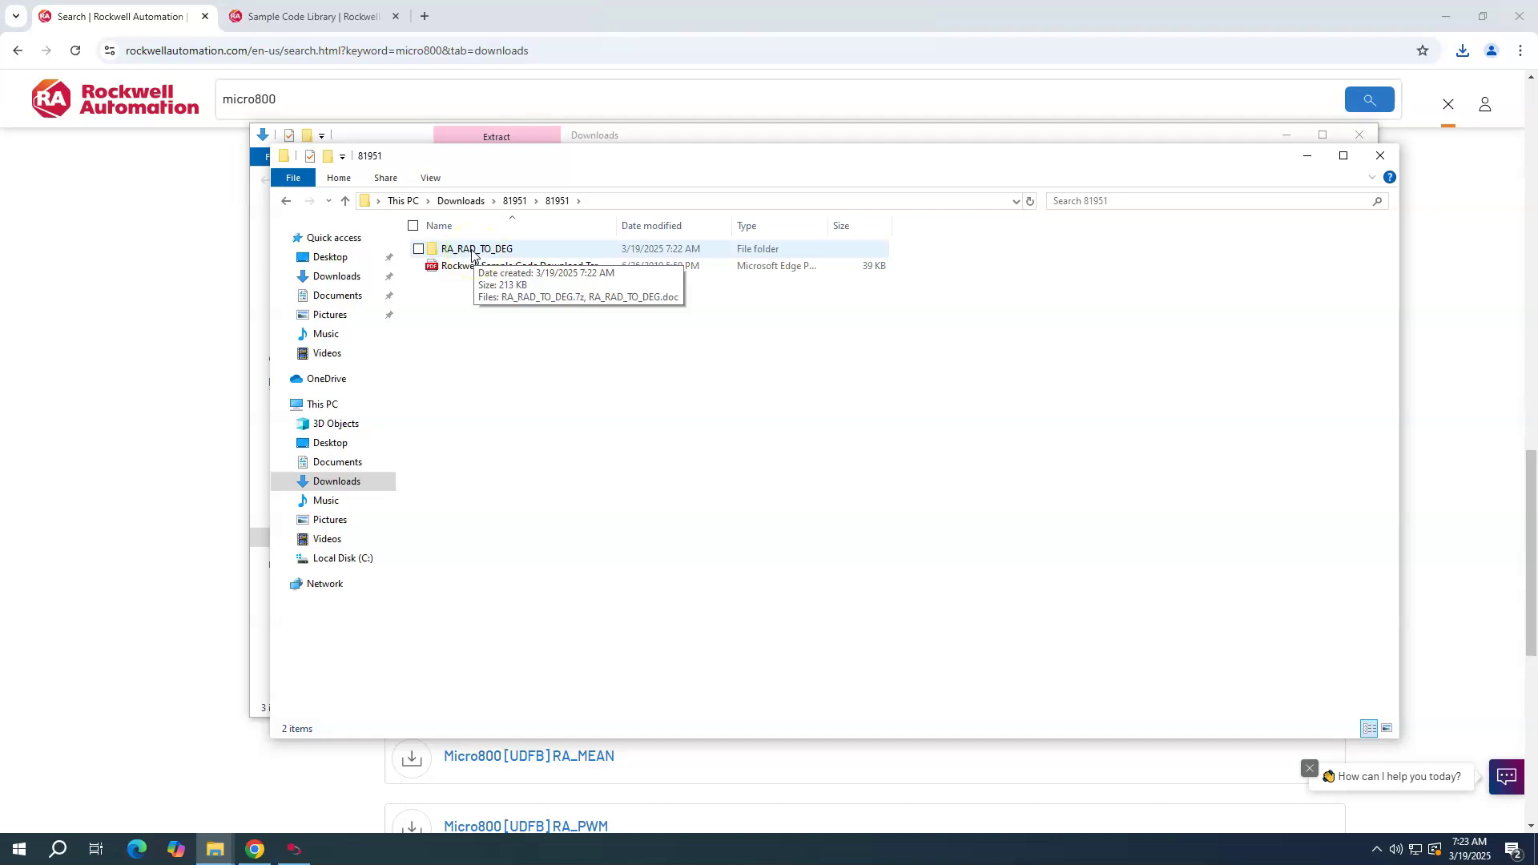
pyautogui.click(452, 256)
pyautogui.click(455, 255)
pyautogui.doubleClick(455, 255)
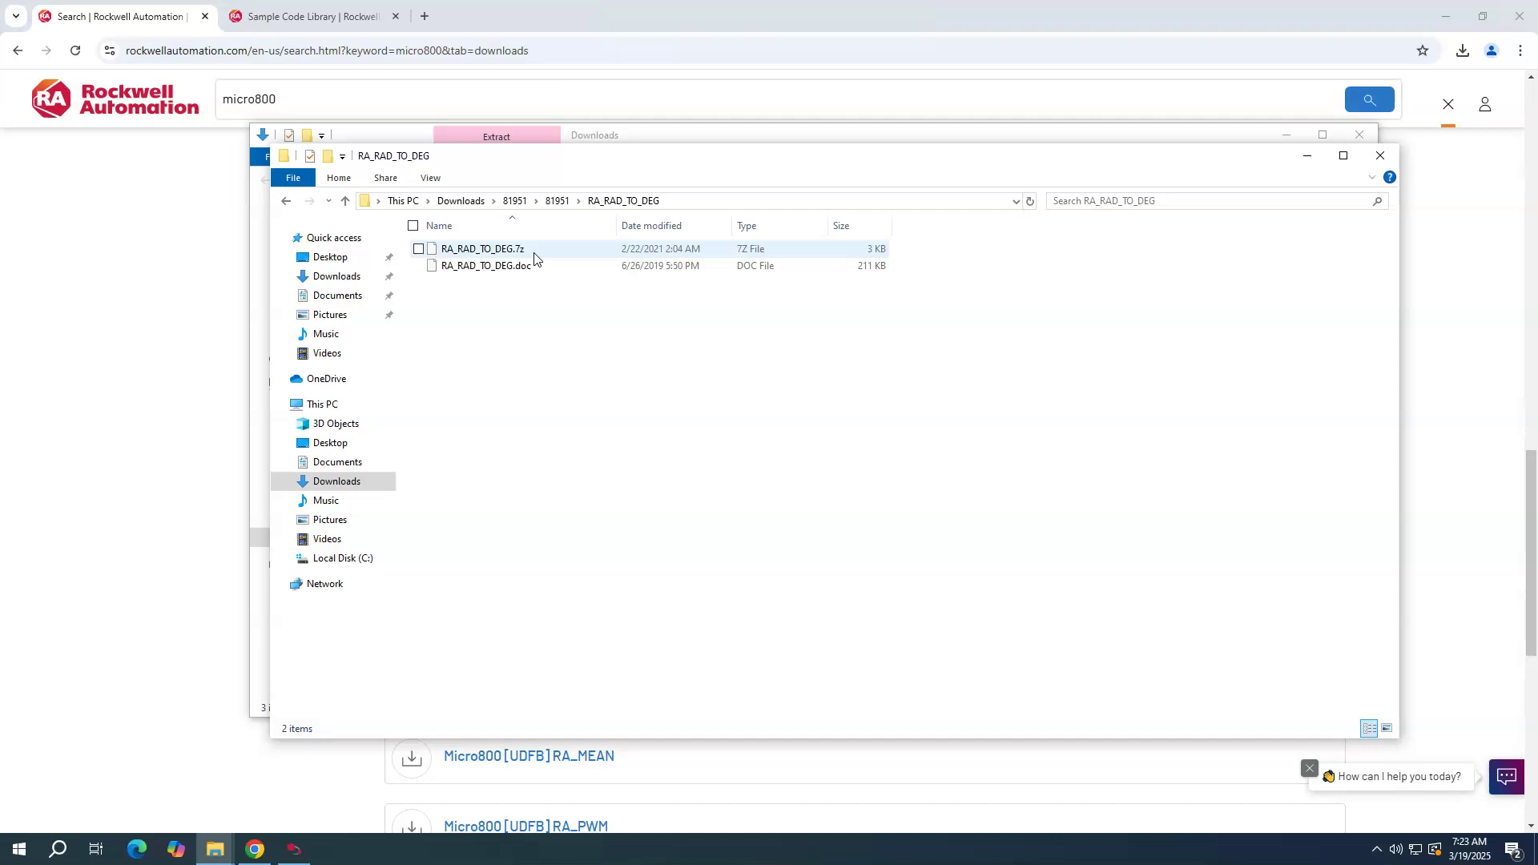
pyautogui.click(522, 254)
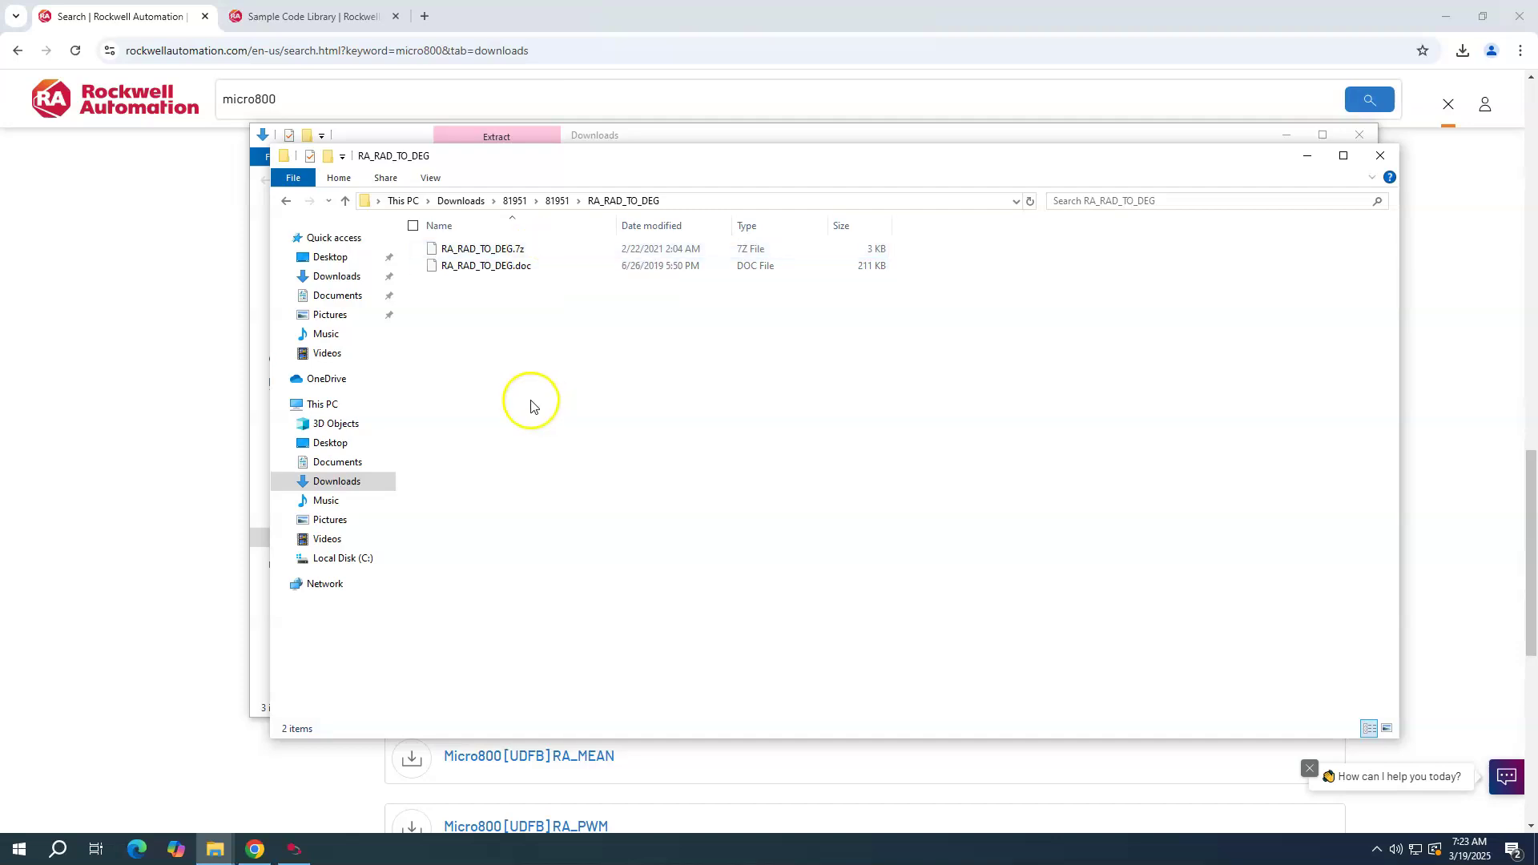
# Switch to Connected Components Workbench and check the options for adding to User-Defined Function Blocks in the SampleCodeDemo project
pyautogui.click(301, 852)
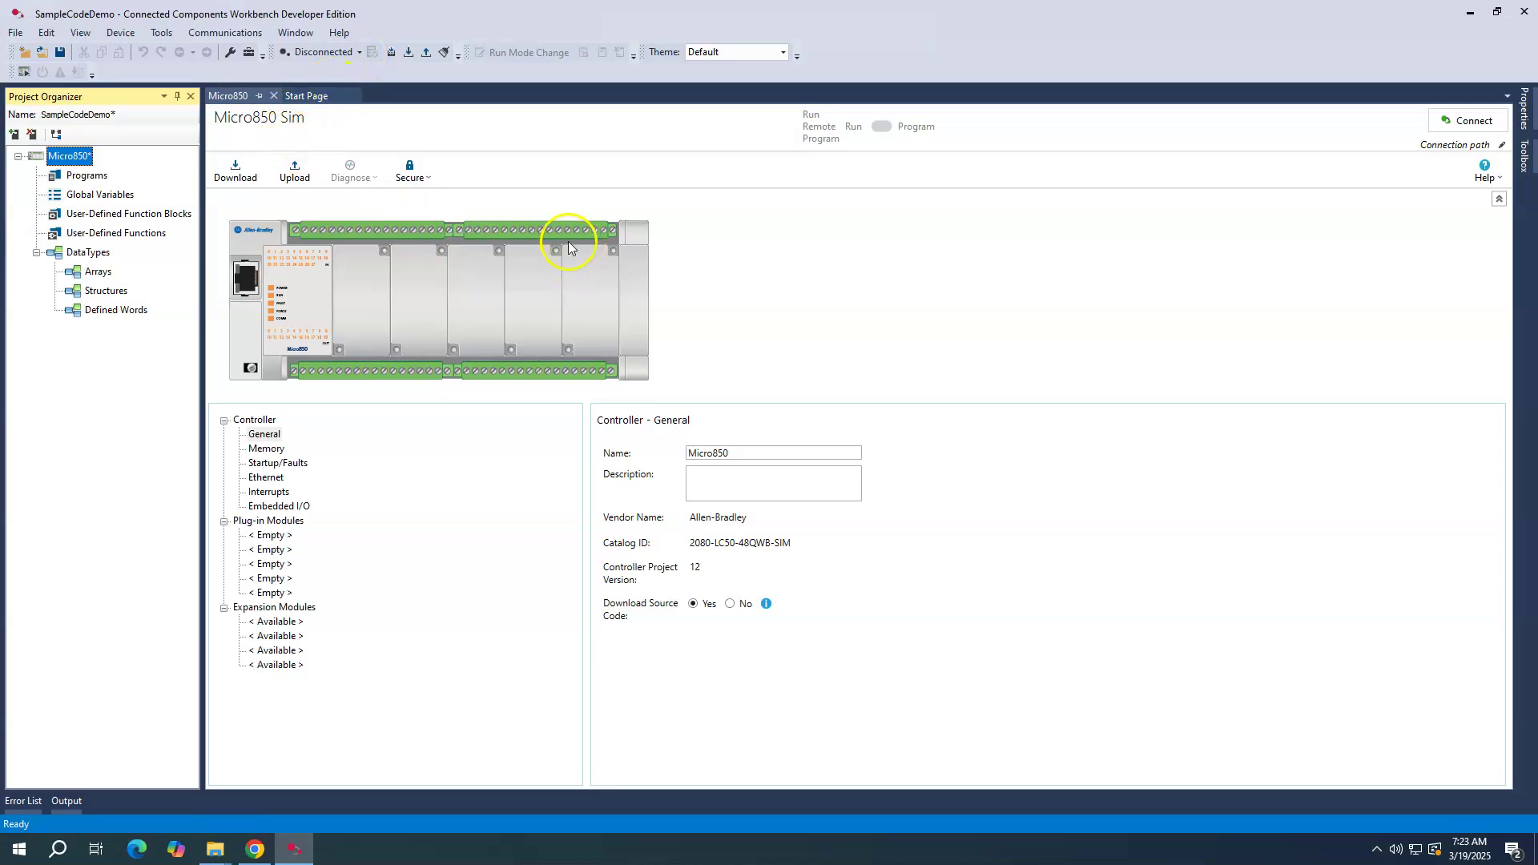
pyautogui.rightClick(137, 213)
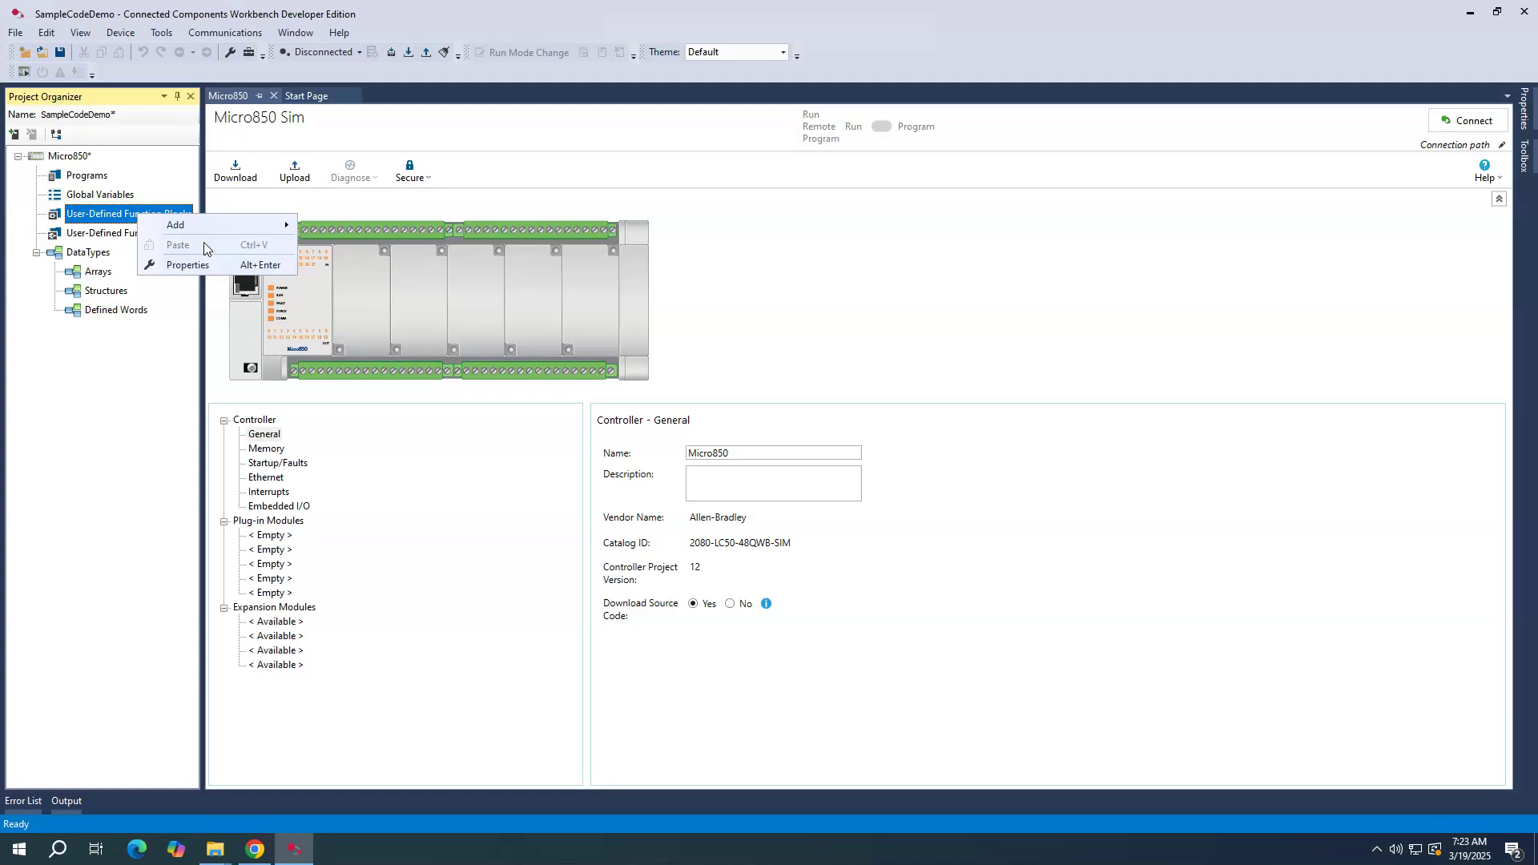
pyautogui.moveTo(206, 231)
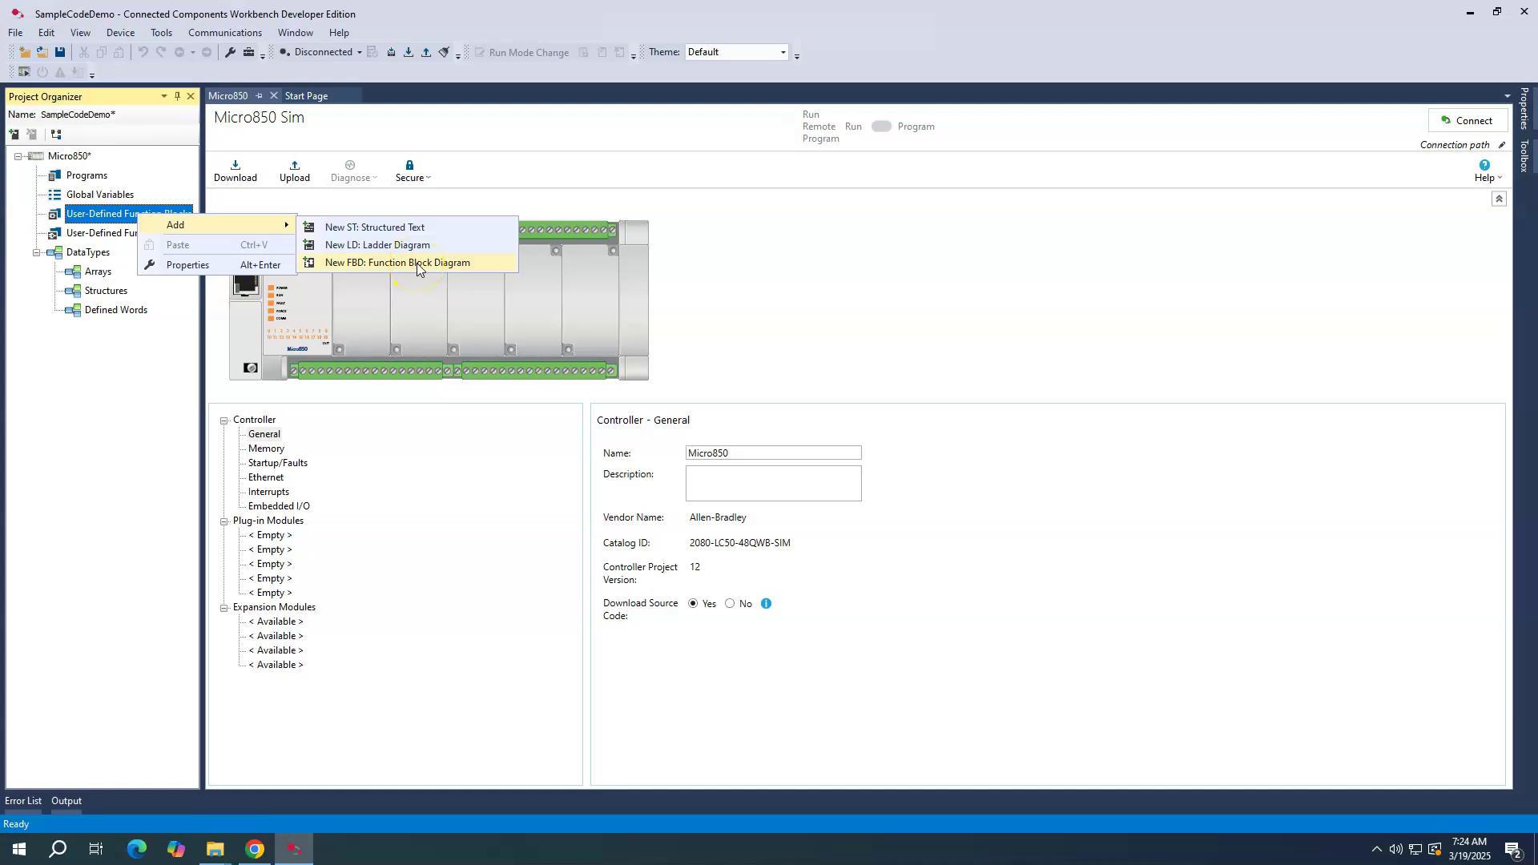
# Check the import options available for the Micro850 controller in the project tree
pyautogui.click(68, 159)
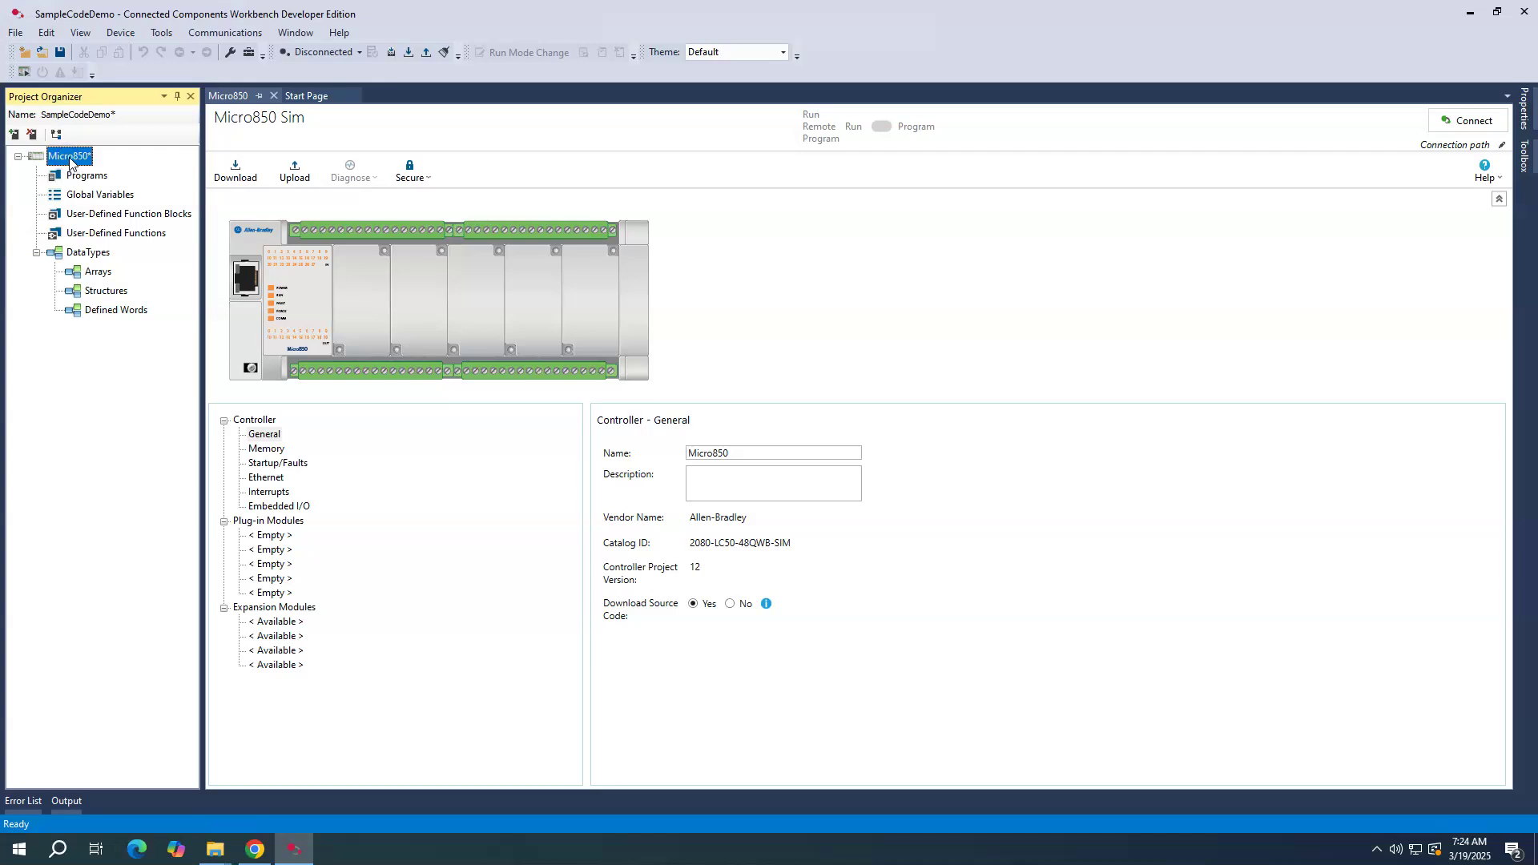
pyautogui.rightClick(69, 161)
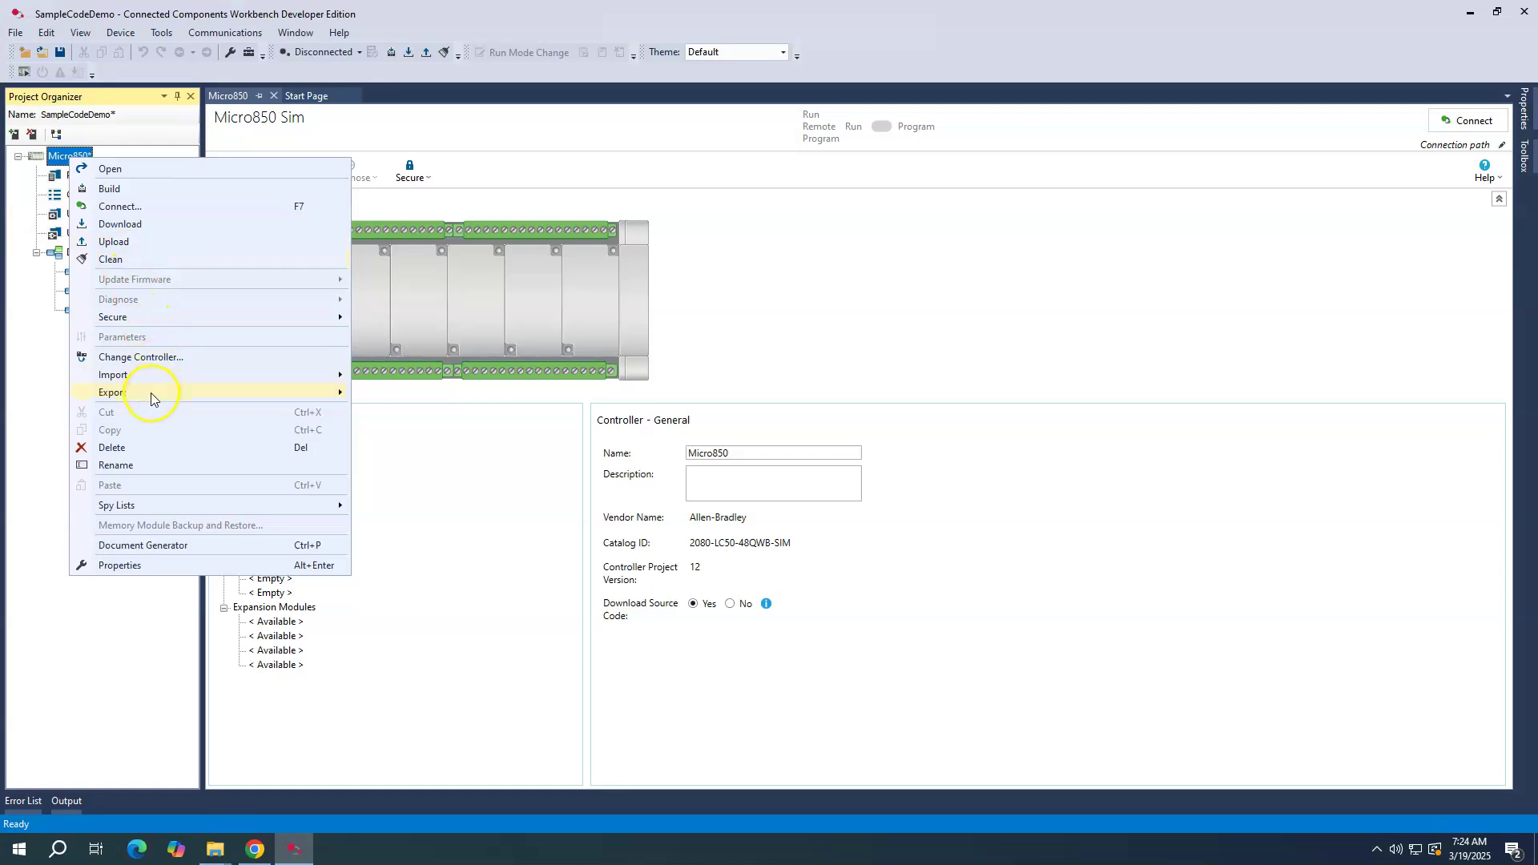
pyautogui.moveTo(151, 383)
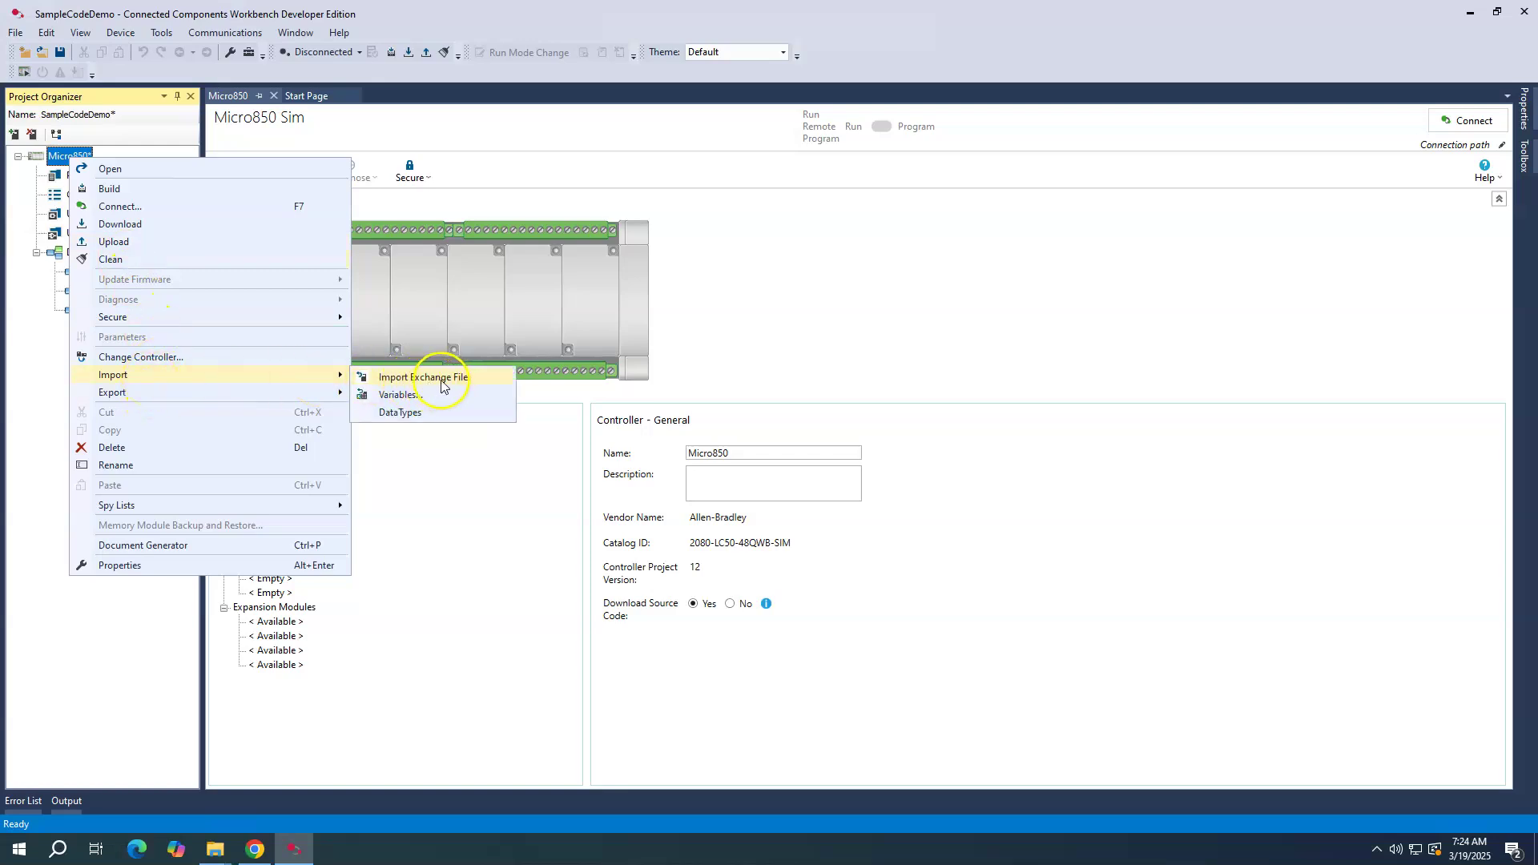
pyautogui.click(126, 626)
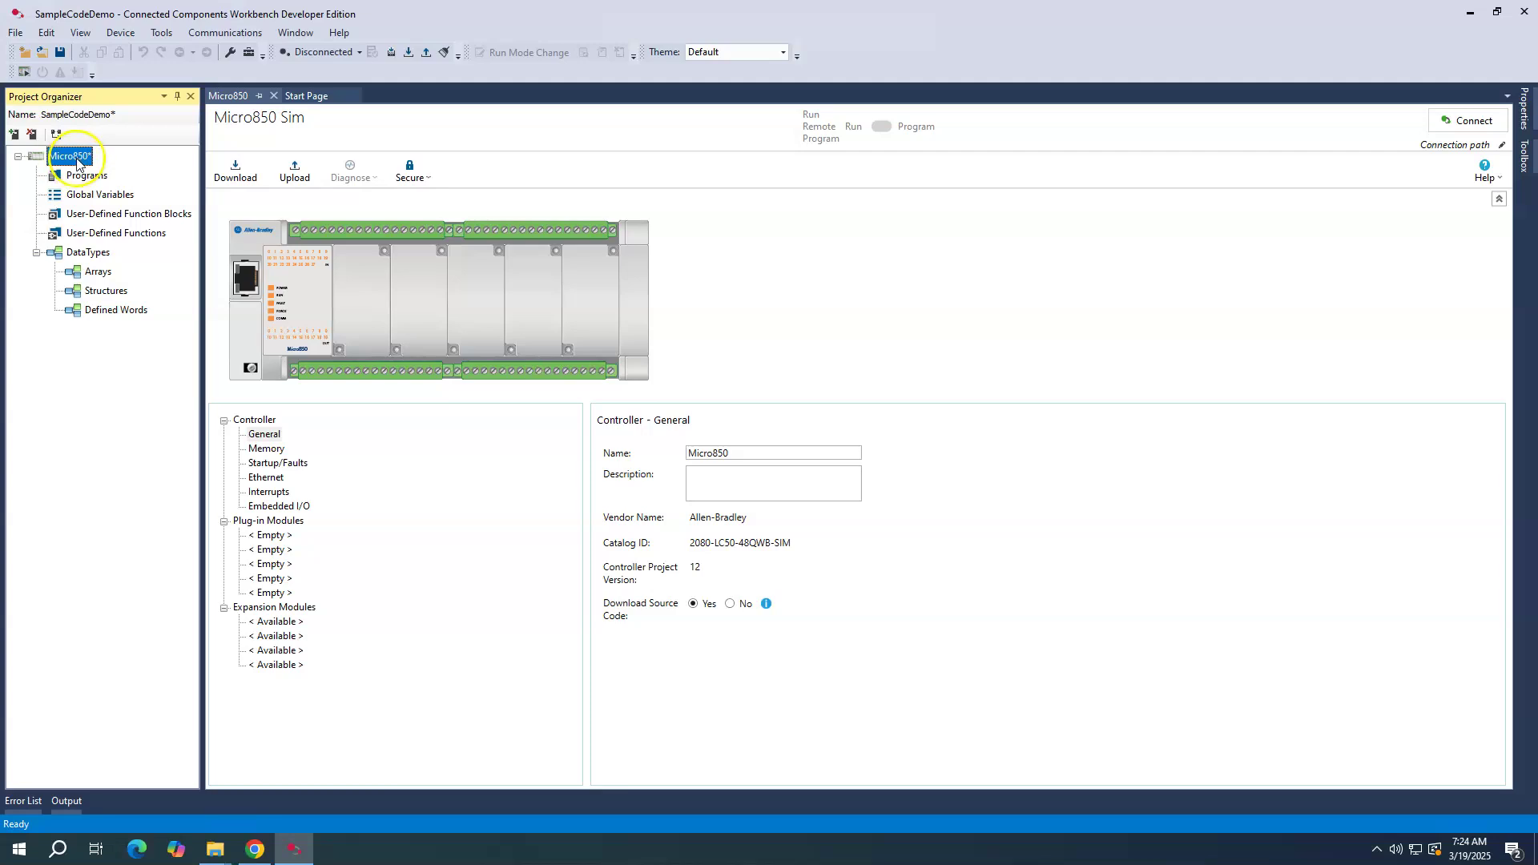
# Add a ladder diagram user-defined function block to the project and check its import options
pyautogui.rightClick(150, 214)
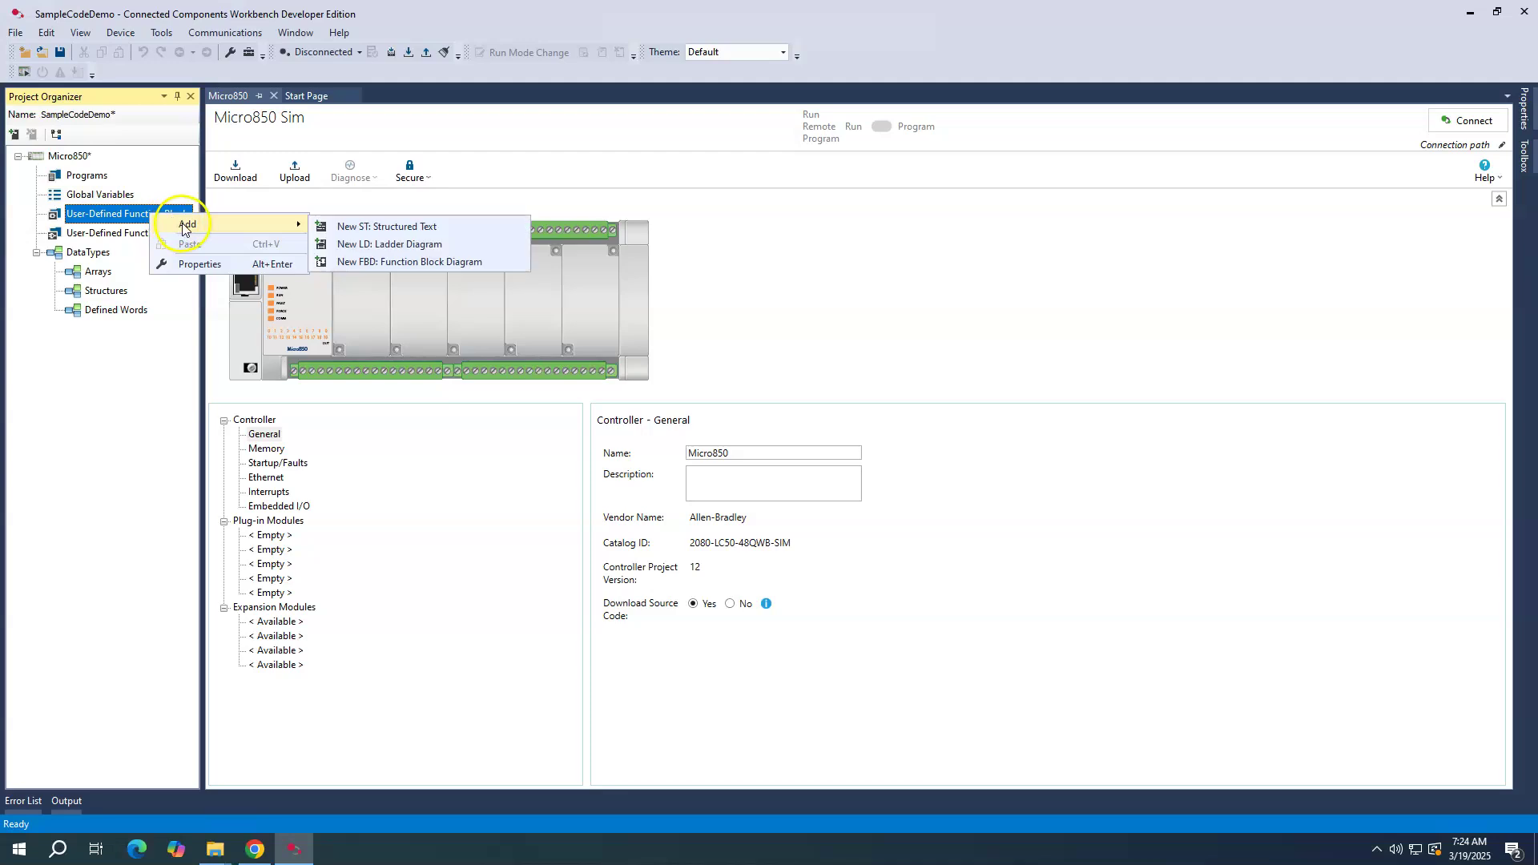
pyautogui.click(387, 244)
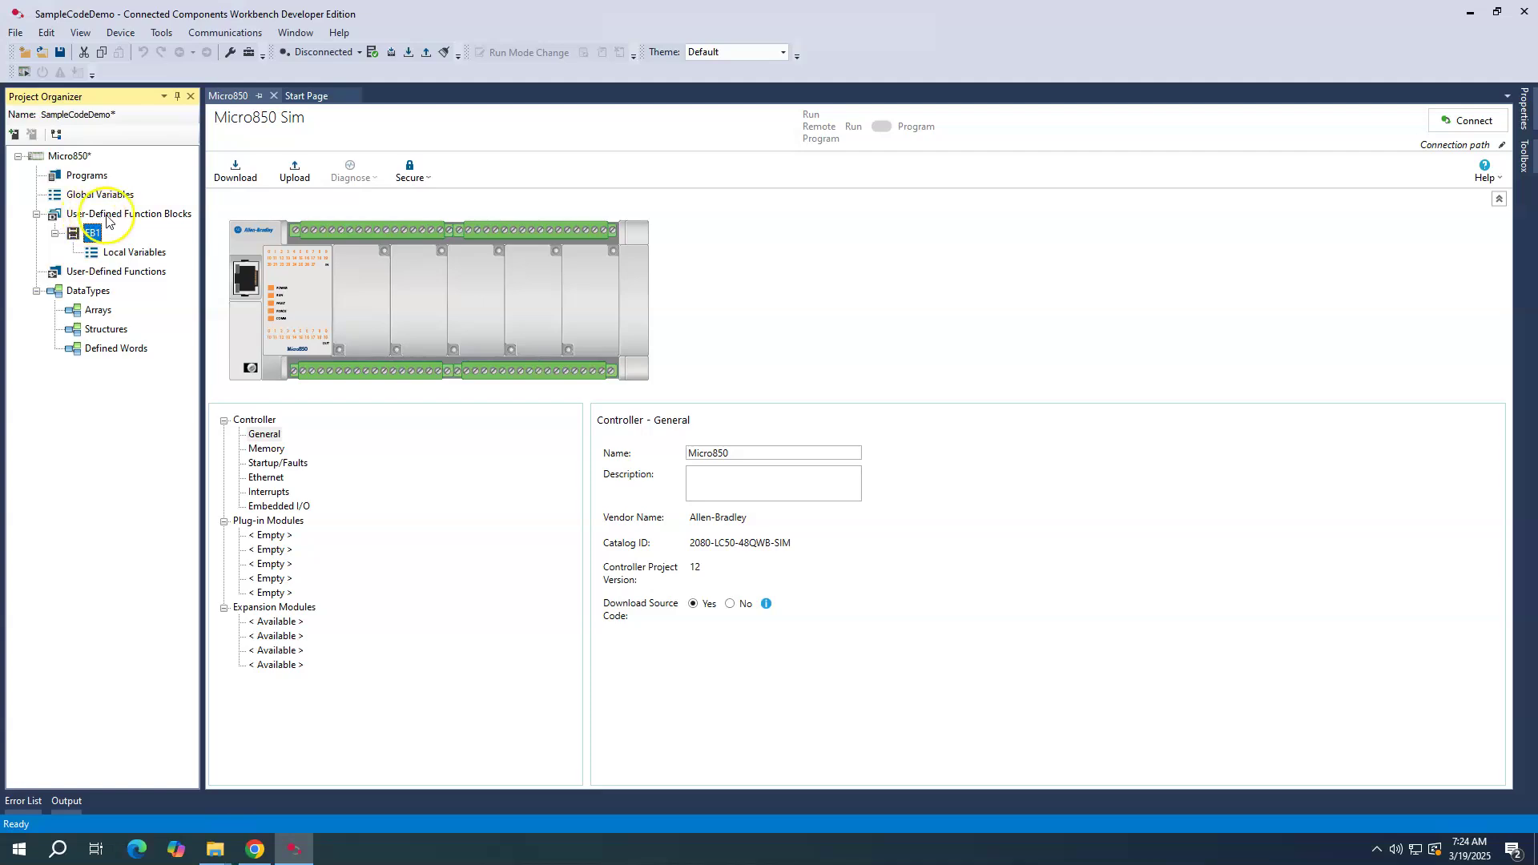
pyautogui.rightClick(139, 219)
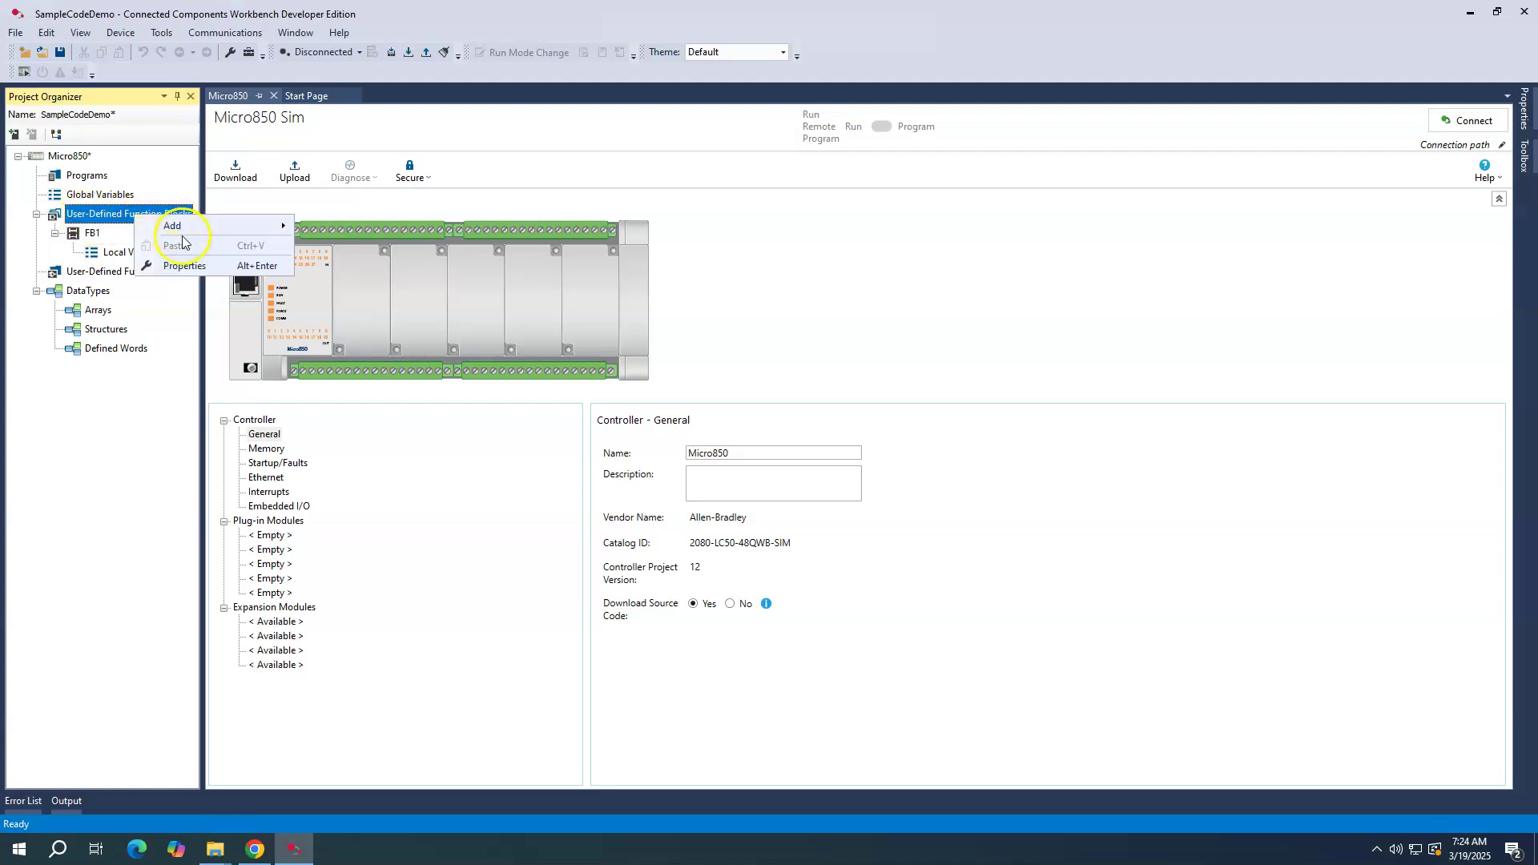
pyautogui.click(94, 234)
pyautogui.rightClick(96, 235)
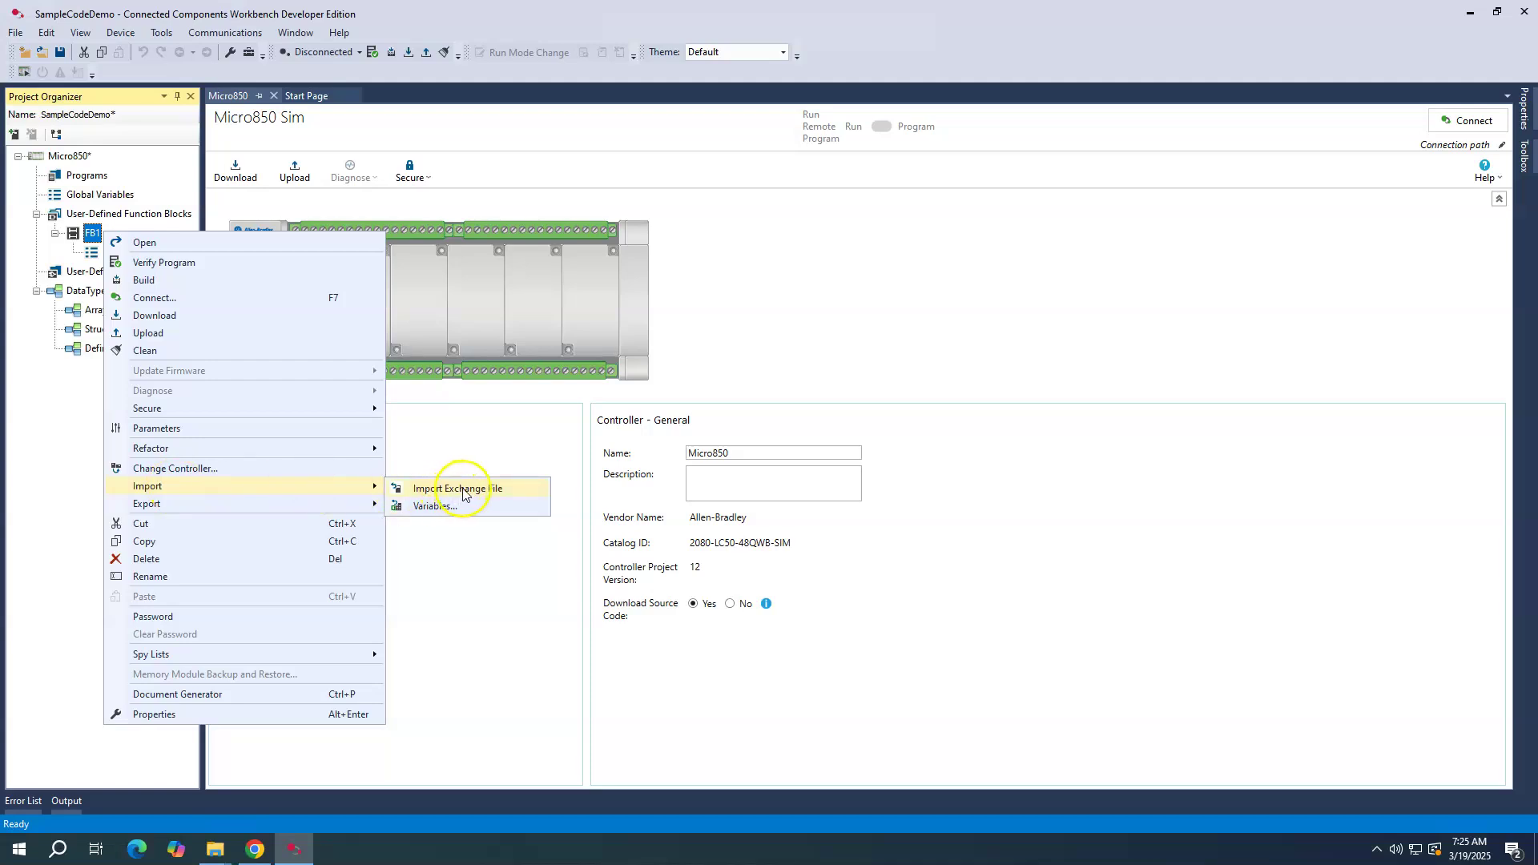
pyautogui.click(59, 450)
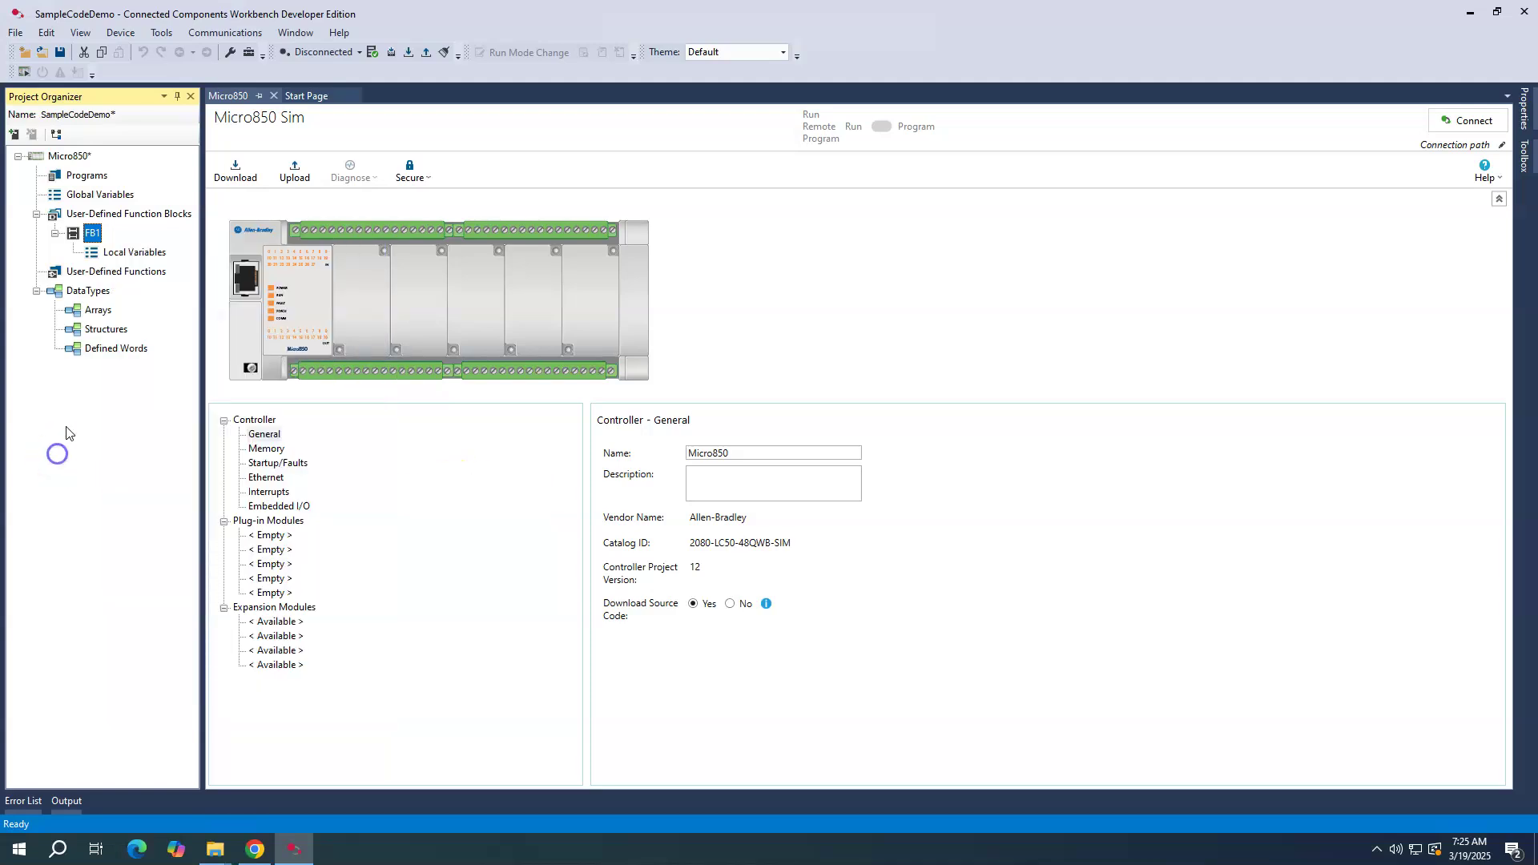
# Delete the FB1 function block from the User-Defined Function Blocks
pyautogui.rightClick(84, 233)
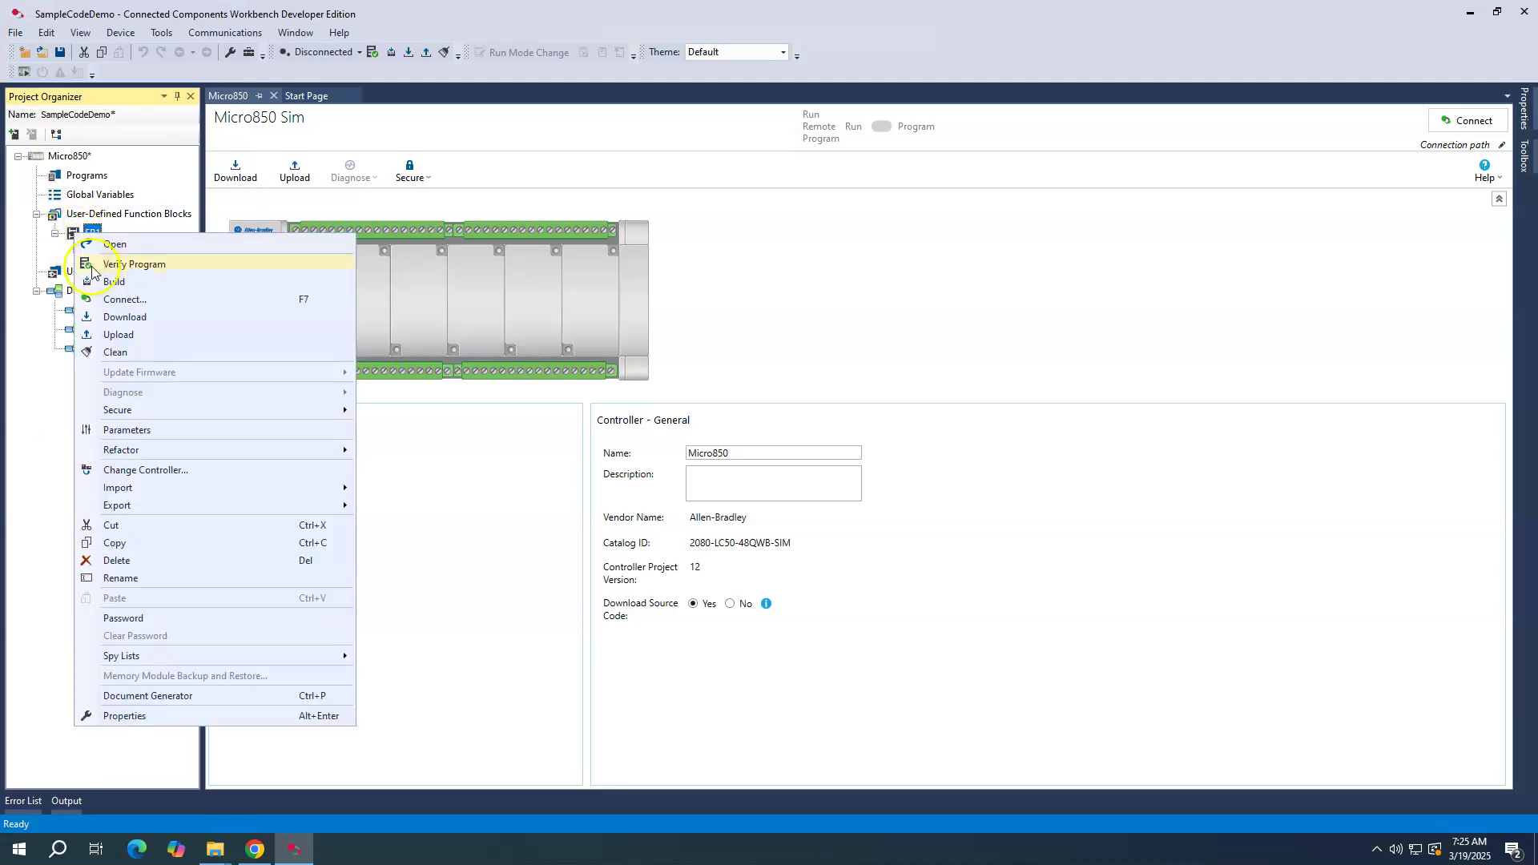
pyautogui.click(135, 563)
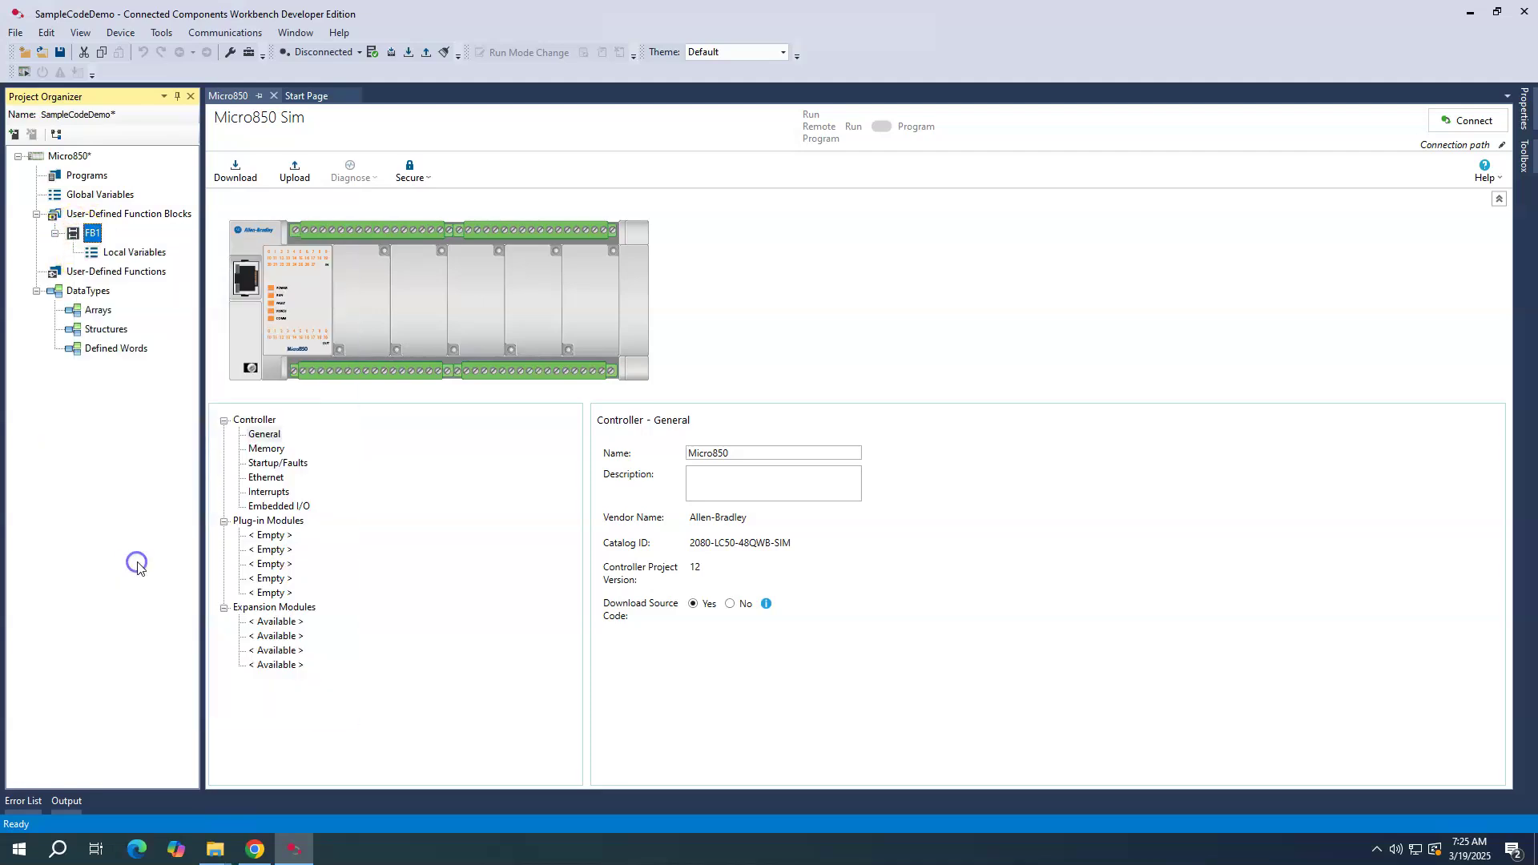
# Import the RA_RAD_TO_DEG.7z exchange file into the Micro850 controller with its RA_RAD_TO_DEG element selected
pyautogui.rightClick(66, 158)
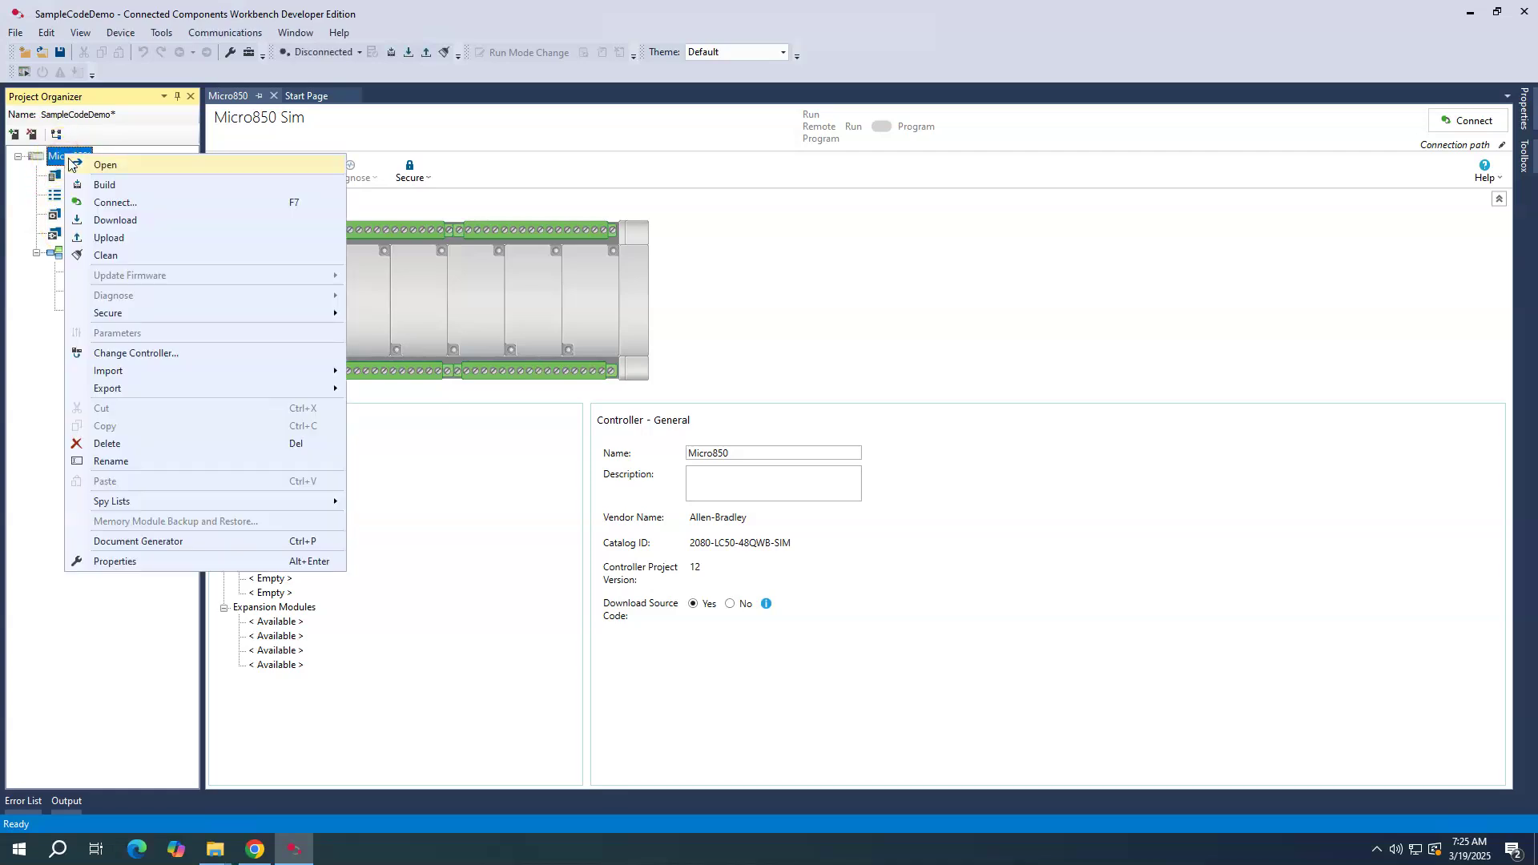
pyautogui.moveTo(186, 373)
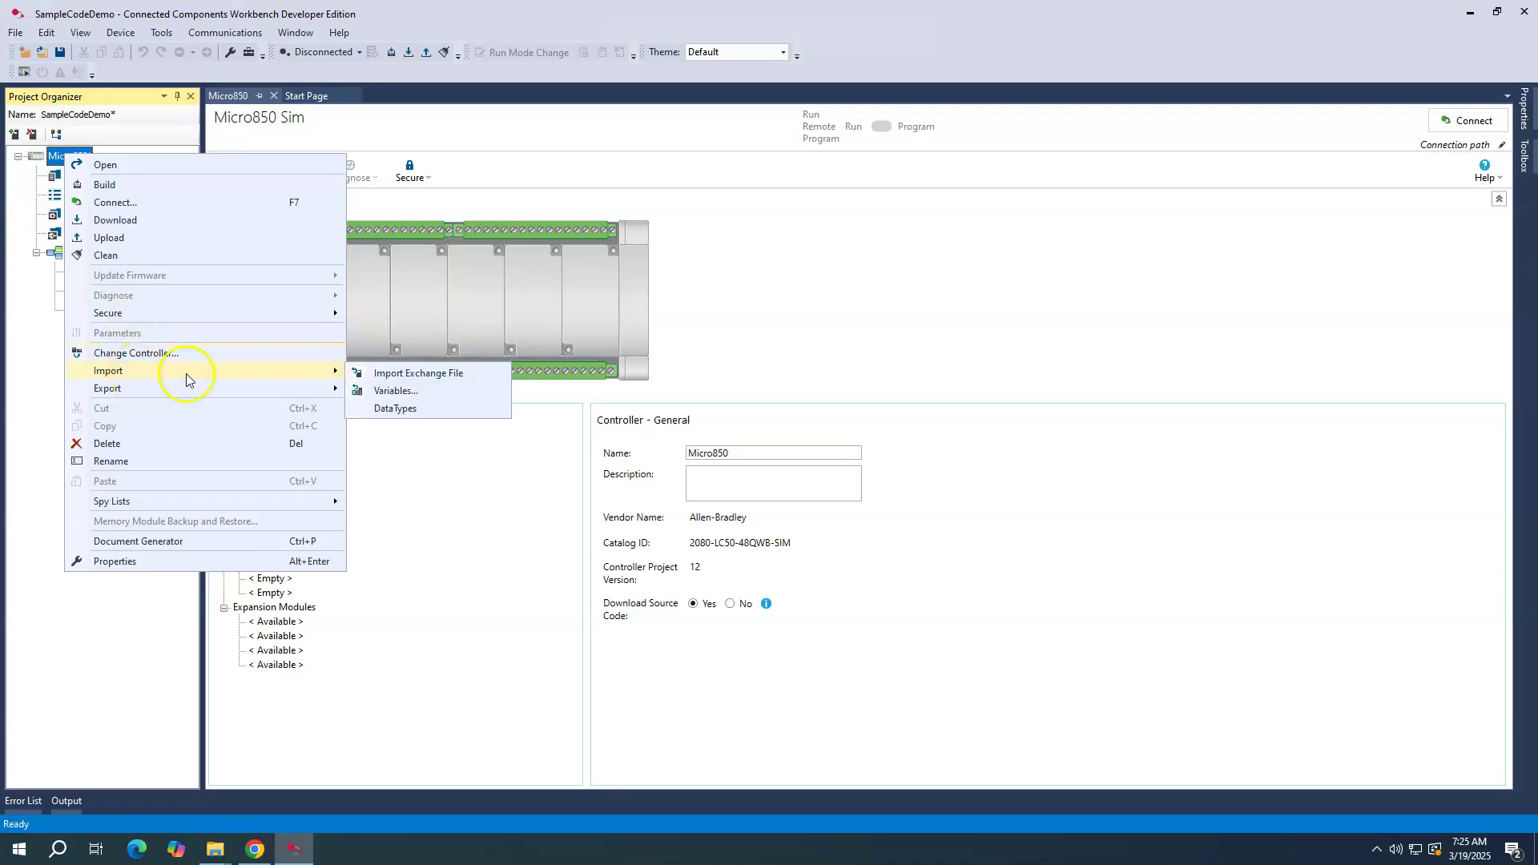
pyautogui.click(407, 375)
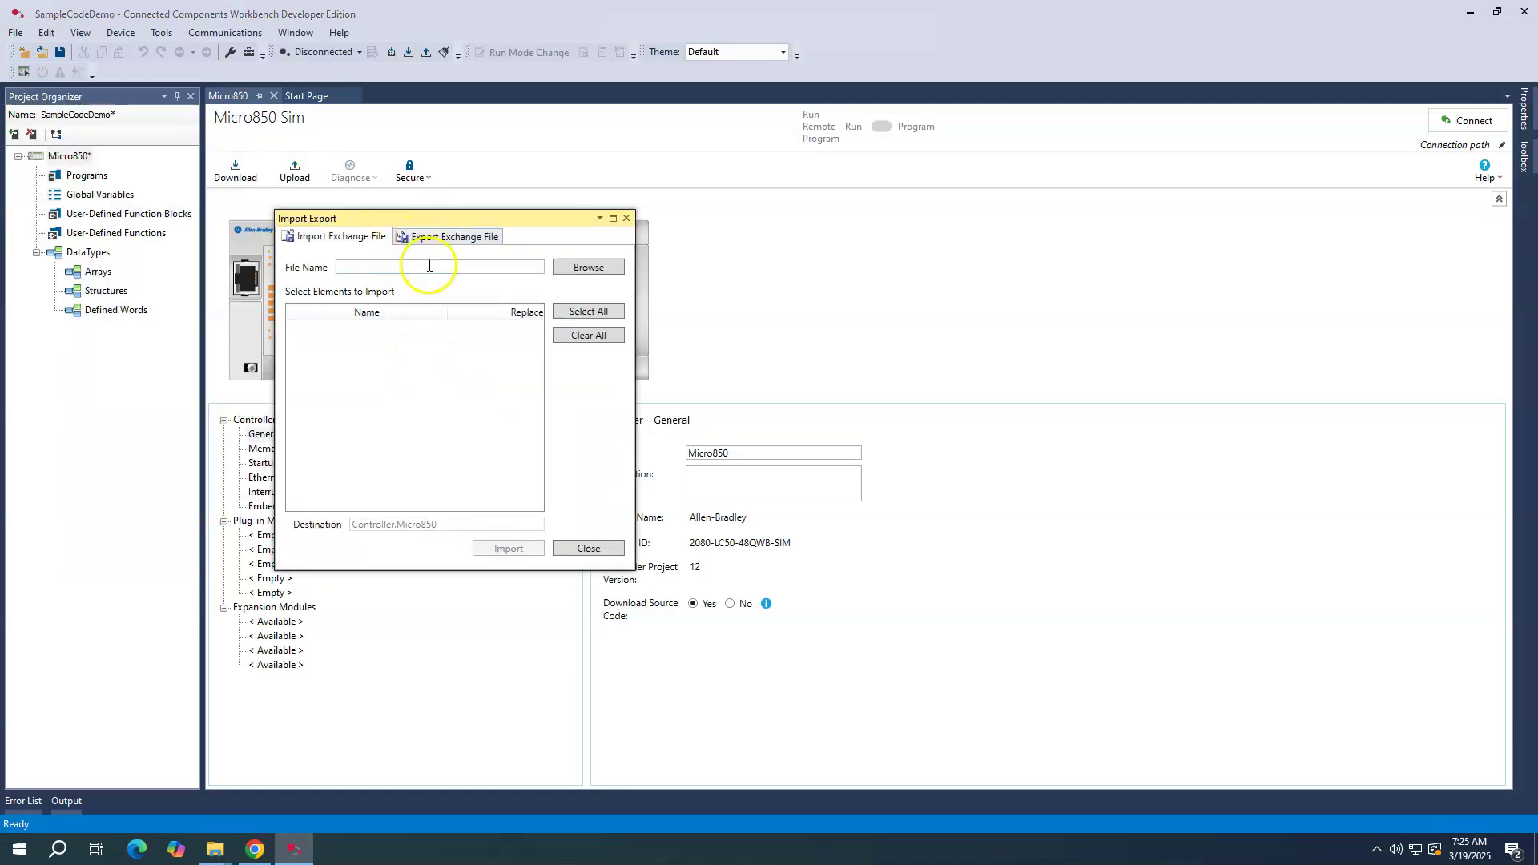
pyautogui.click(593, 269)
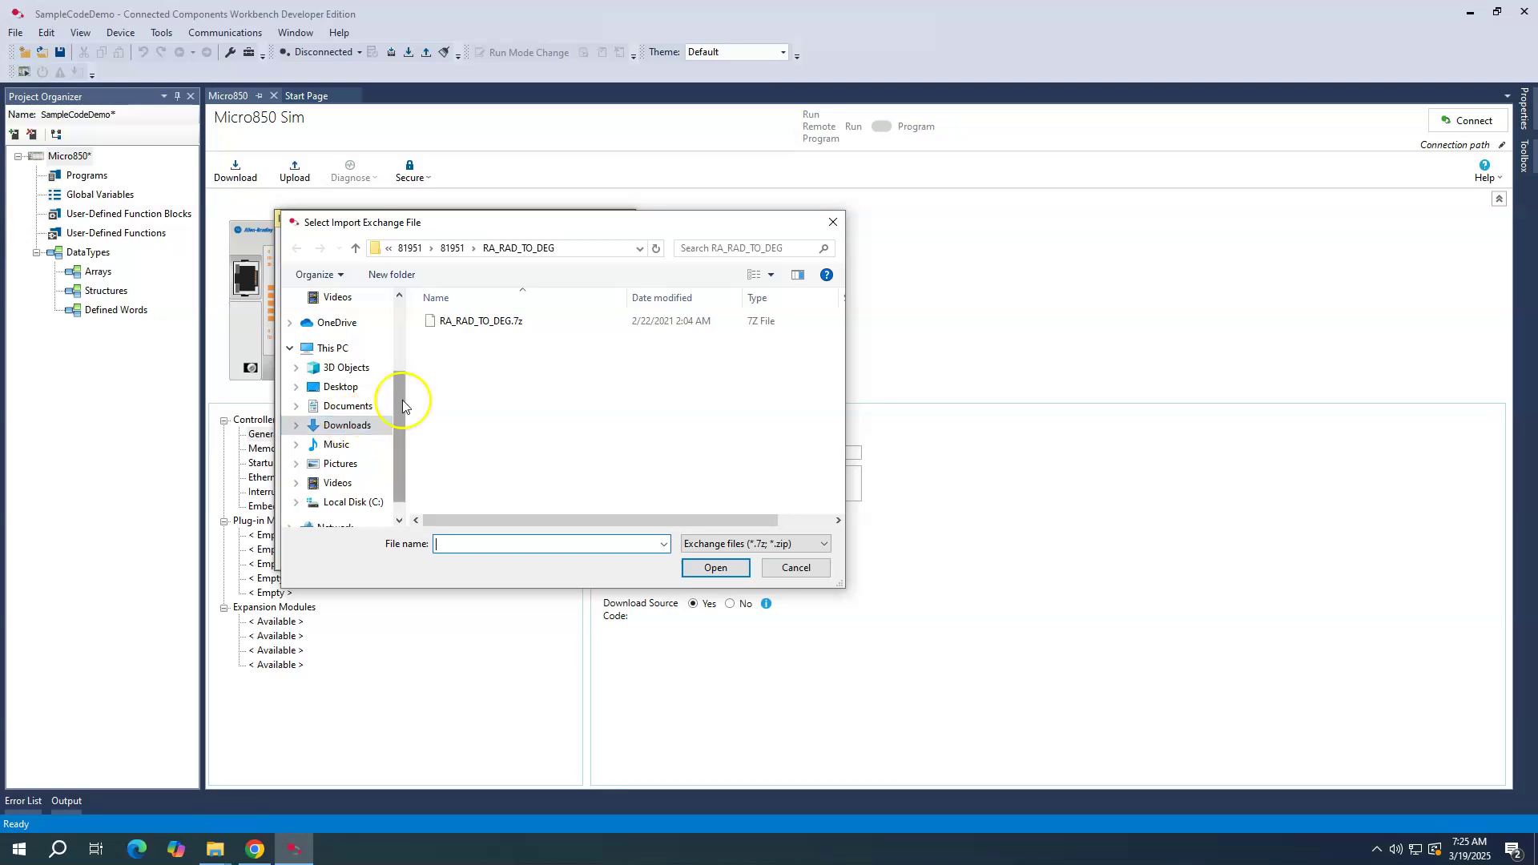
pyautogui.click(467, 323)
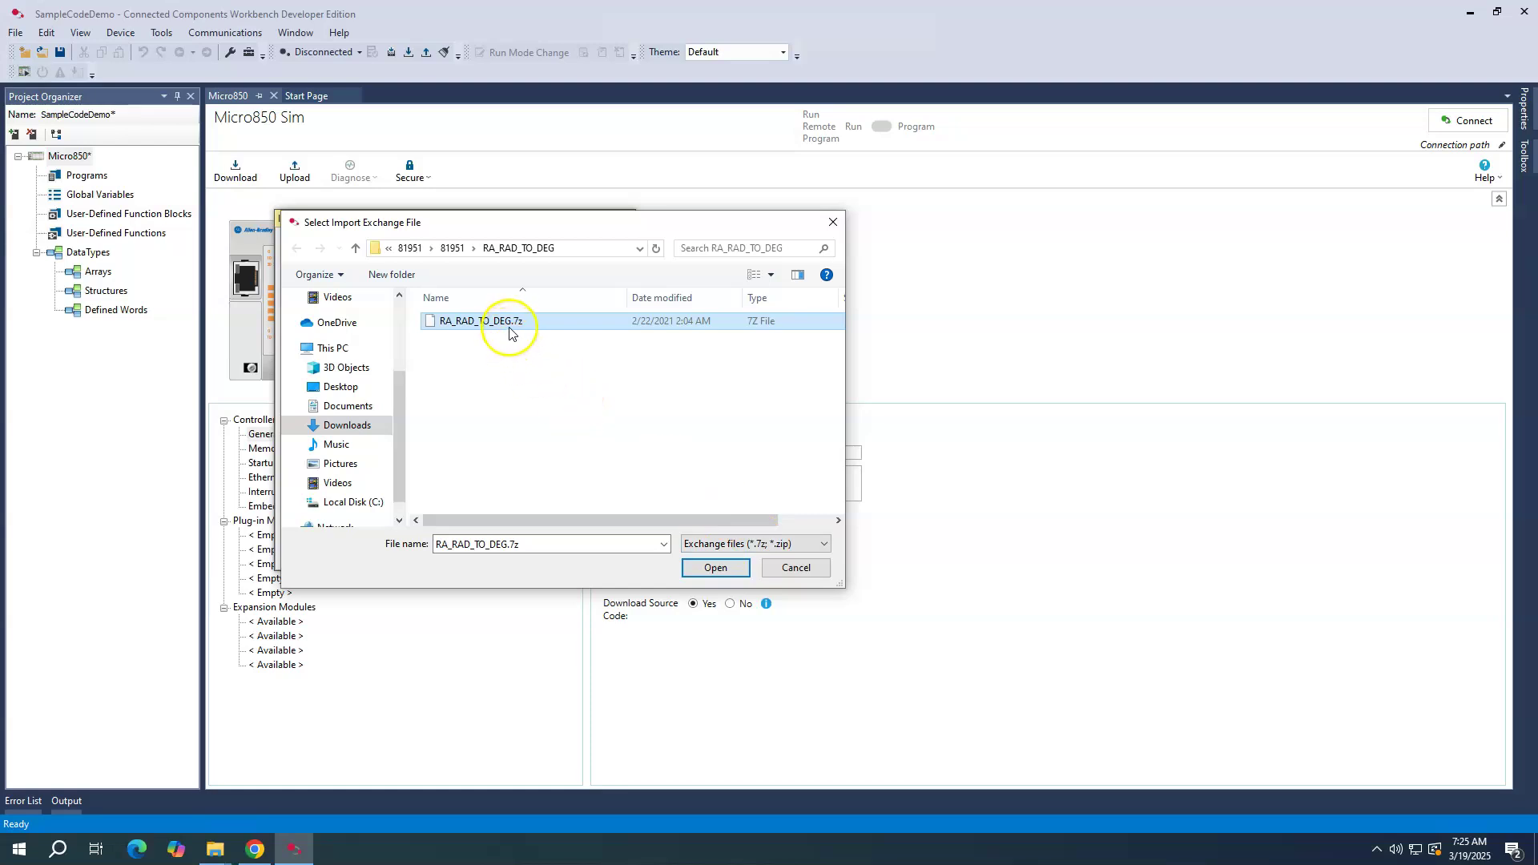
pyautogui.click(715, 567)
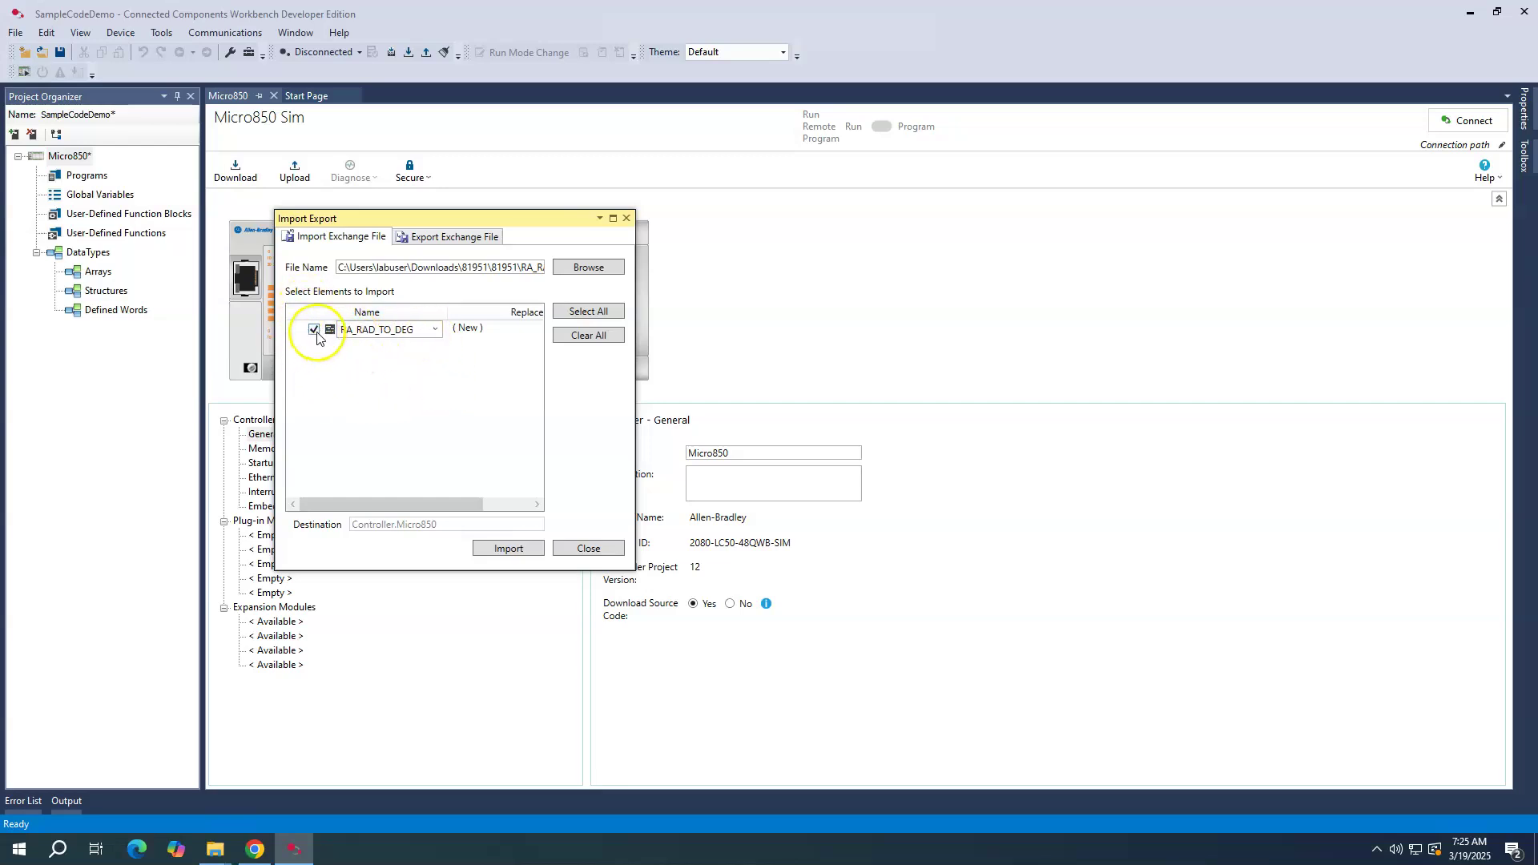
pyautogui.click(509, 551)
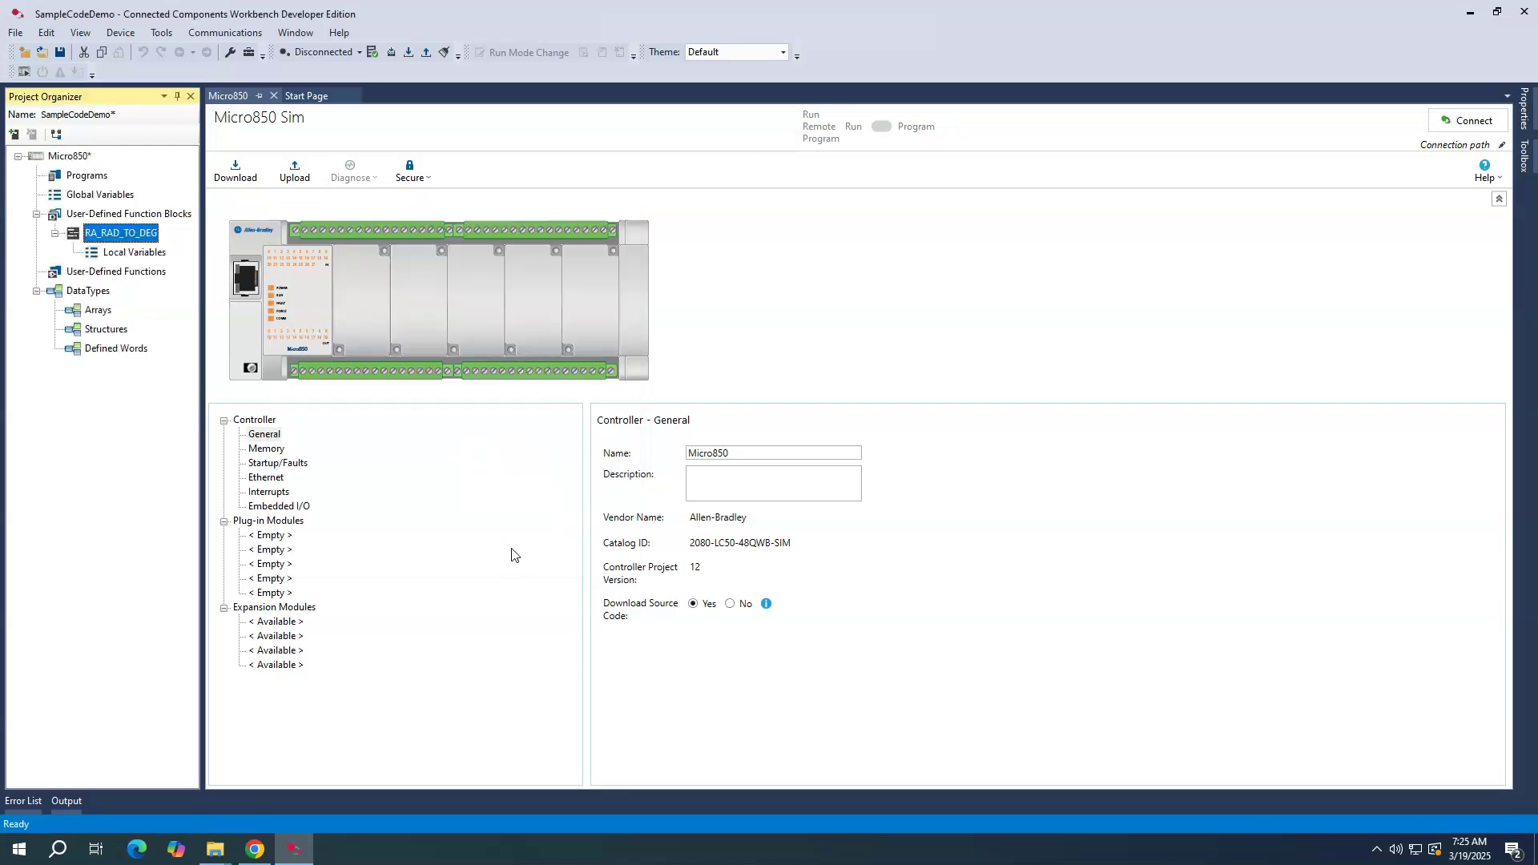
# Review the structured text code and local variables of the RA_RAD_TO_DEG function block, closing the variables view when finished
pyautogui.click(103, 235)
pyautogui.click(73, 234)
pyautogui.click(403, 191)
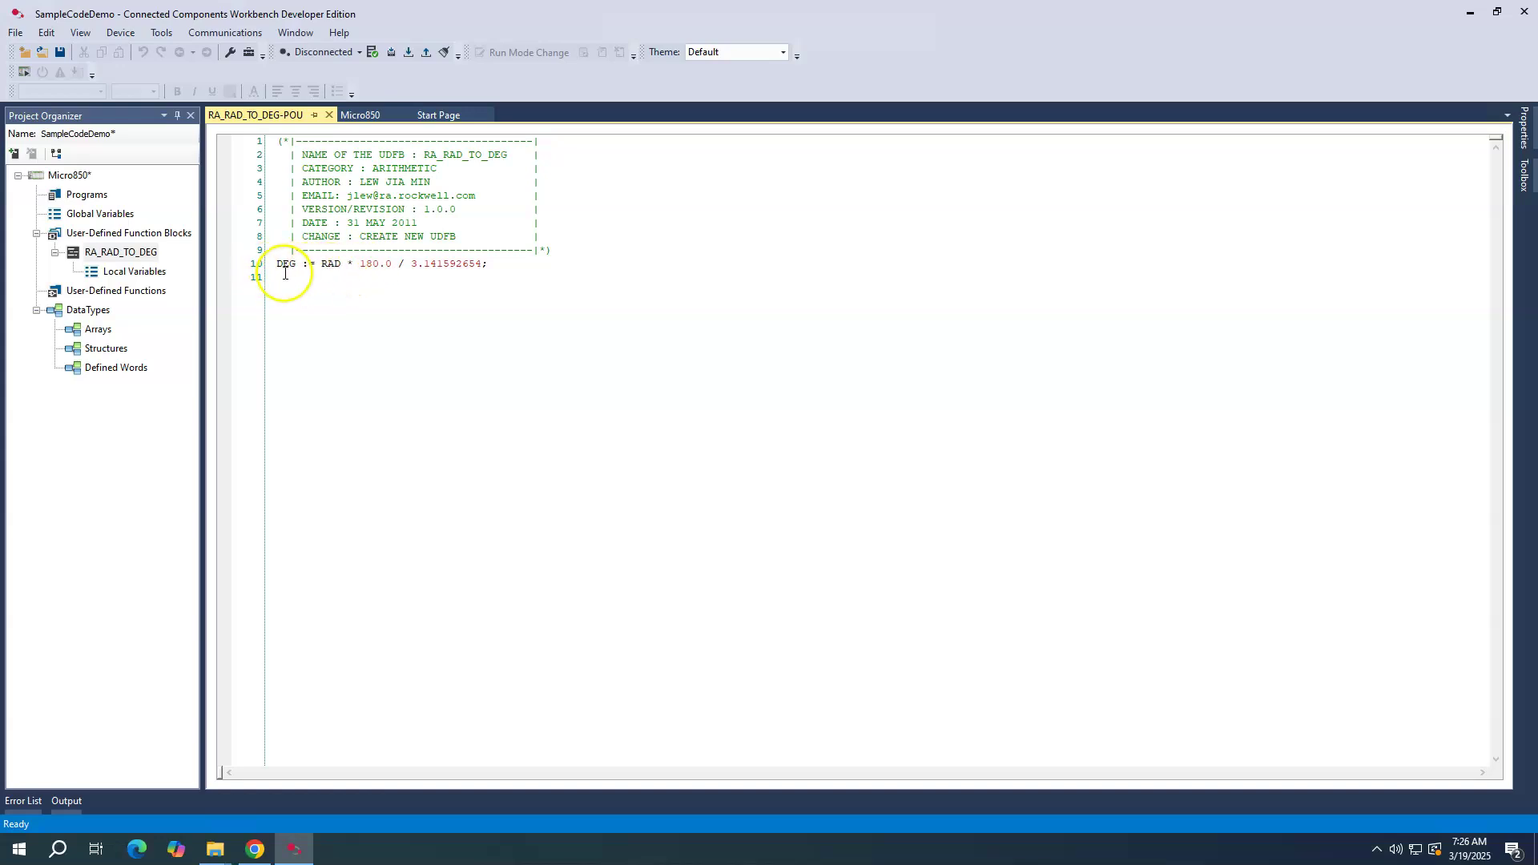
pyautogui.click(118, 272)
pyautogui.doubleClick(126, 274)
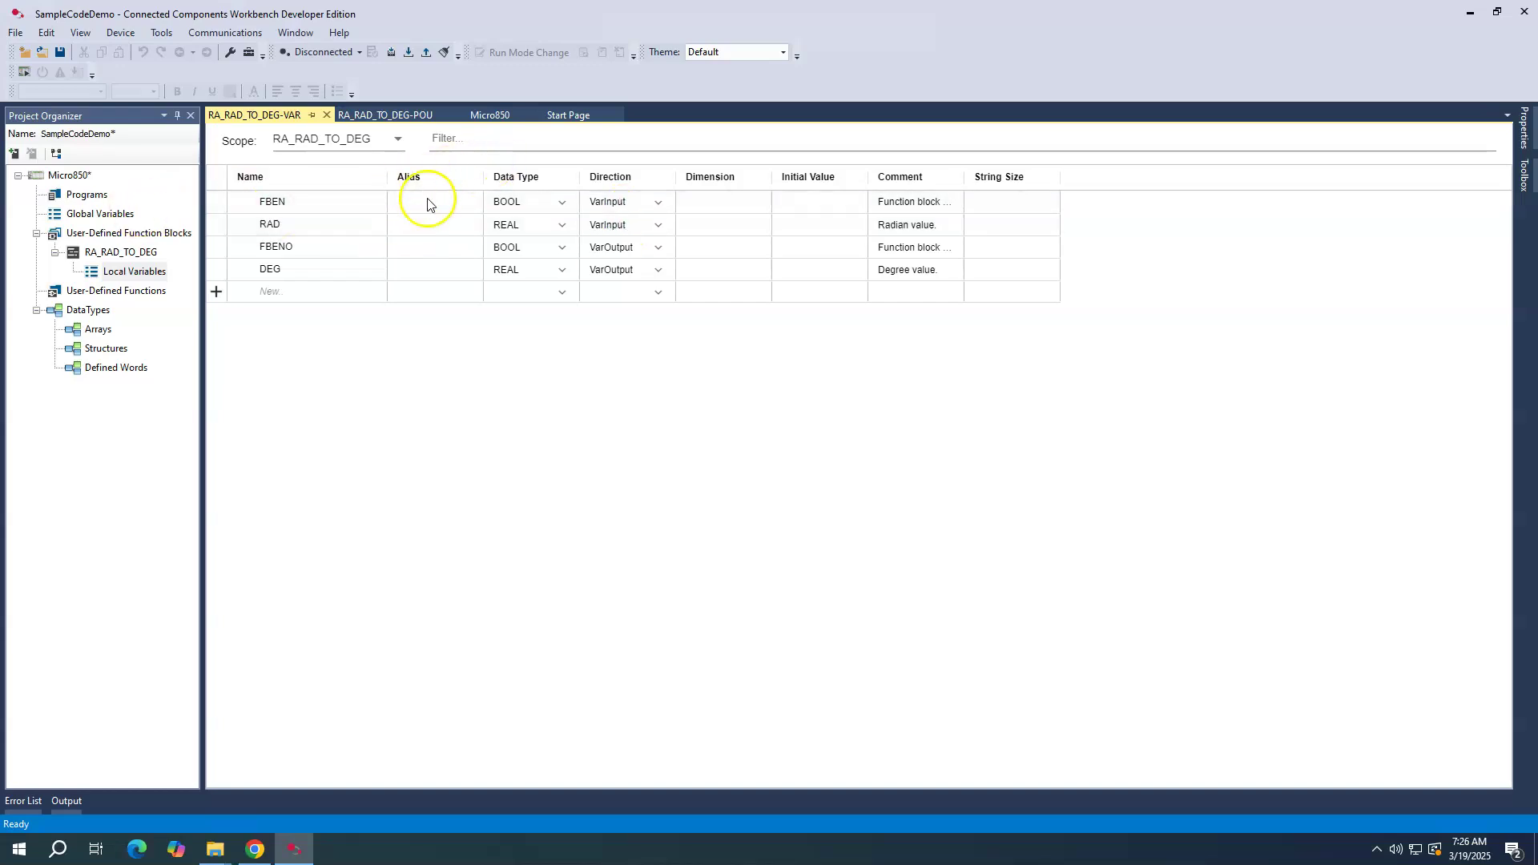
pyautogui.click(326, 114)
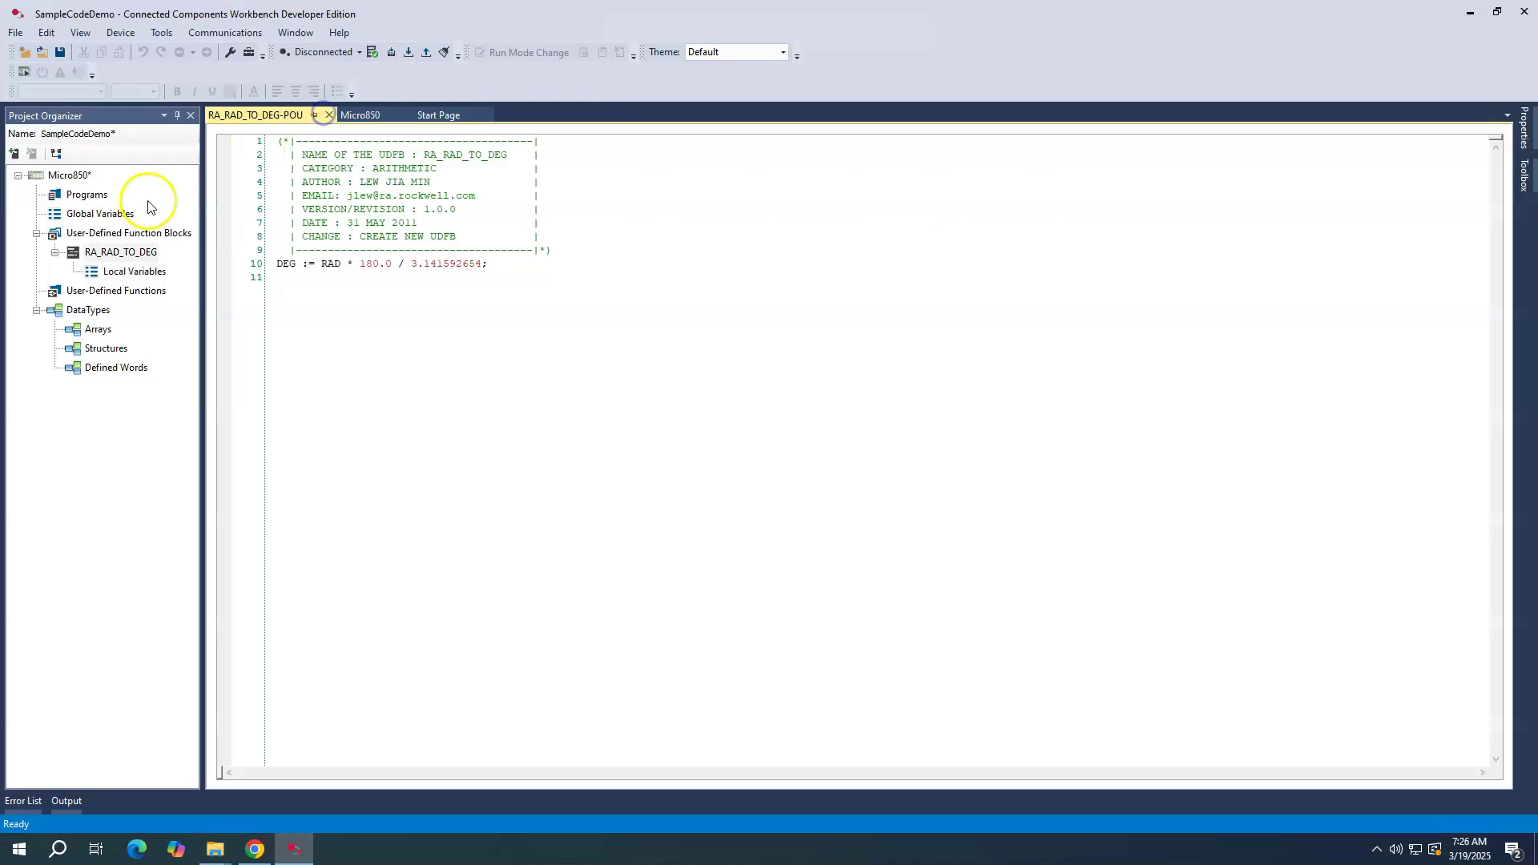
# Add a new ladder diagram program under Programs and open it for editing
pyautogui.rightClick(87, 197)
pyautogui.moveTo(119, 209)
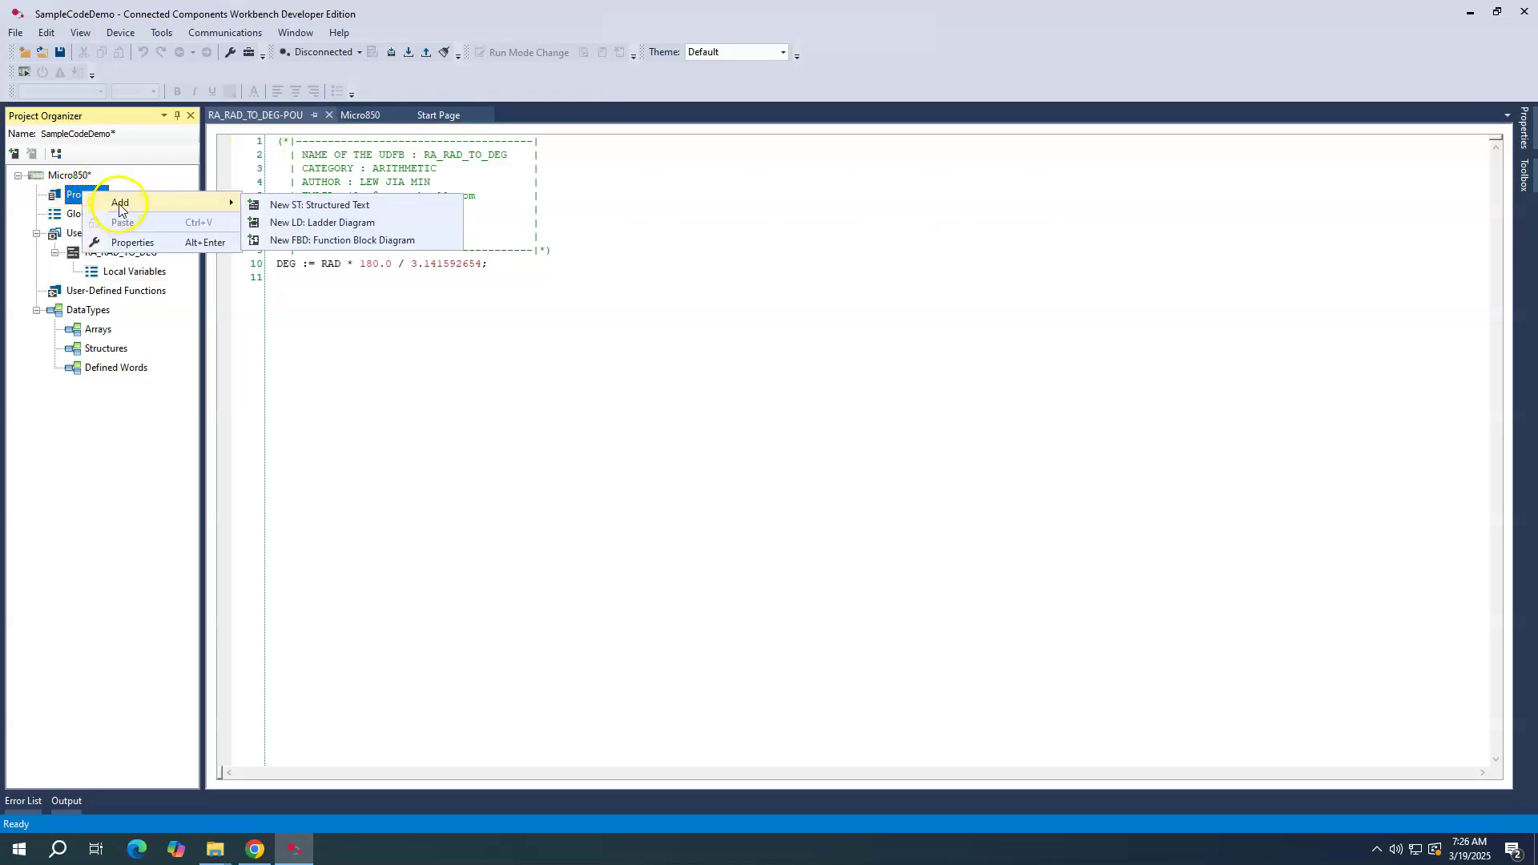
pyautogui.click(326, 225)
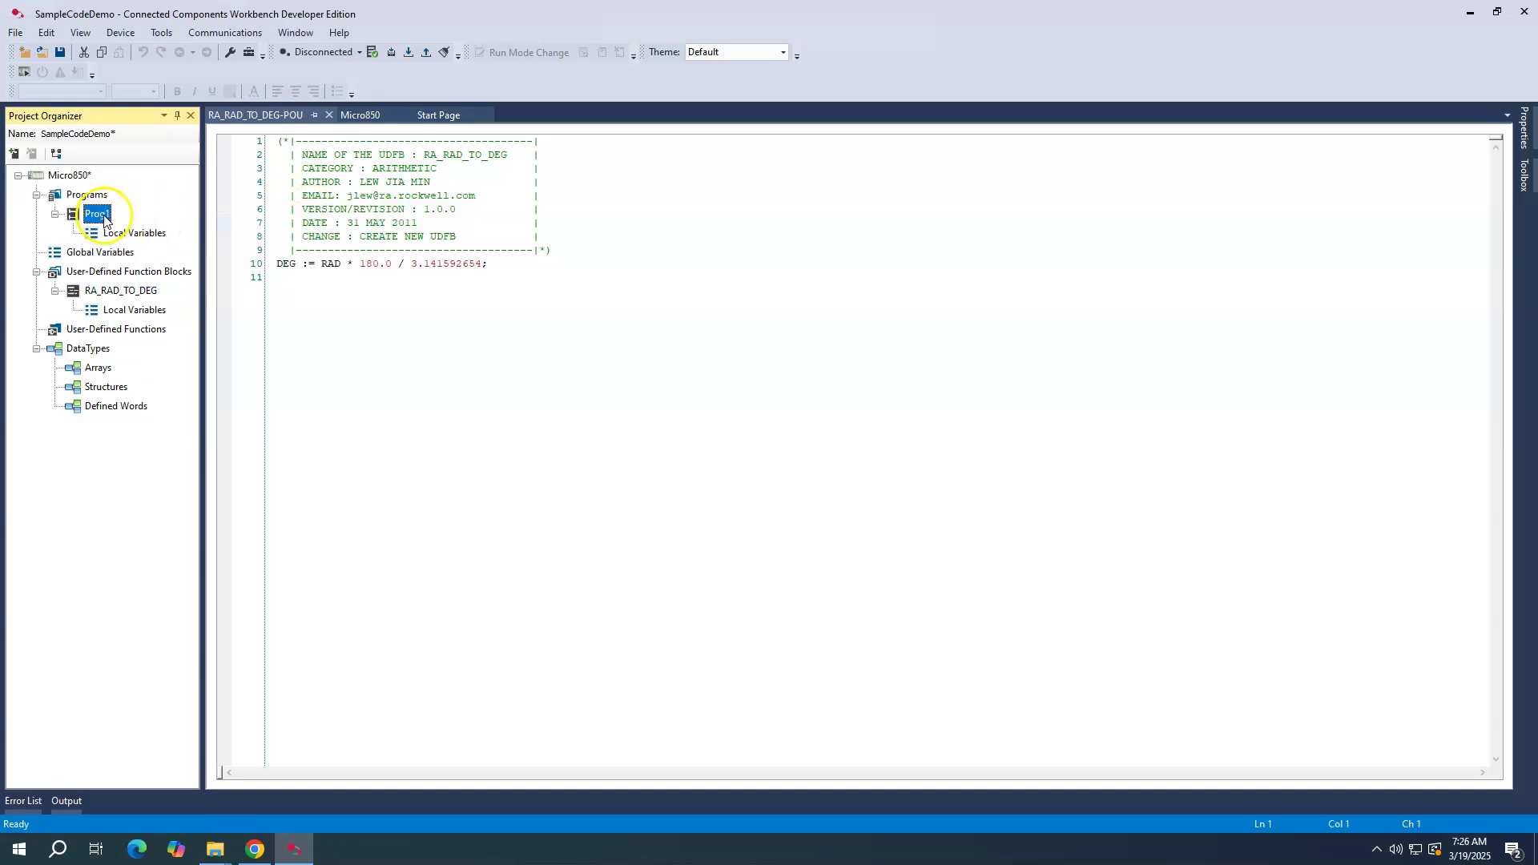
pyautogui.doubleClick(74, 214)
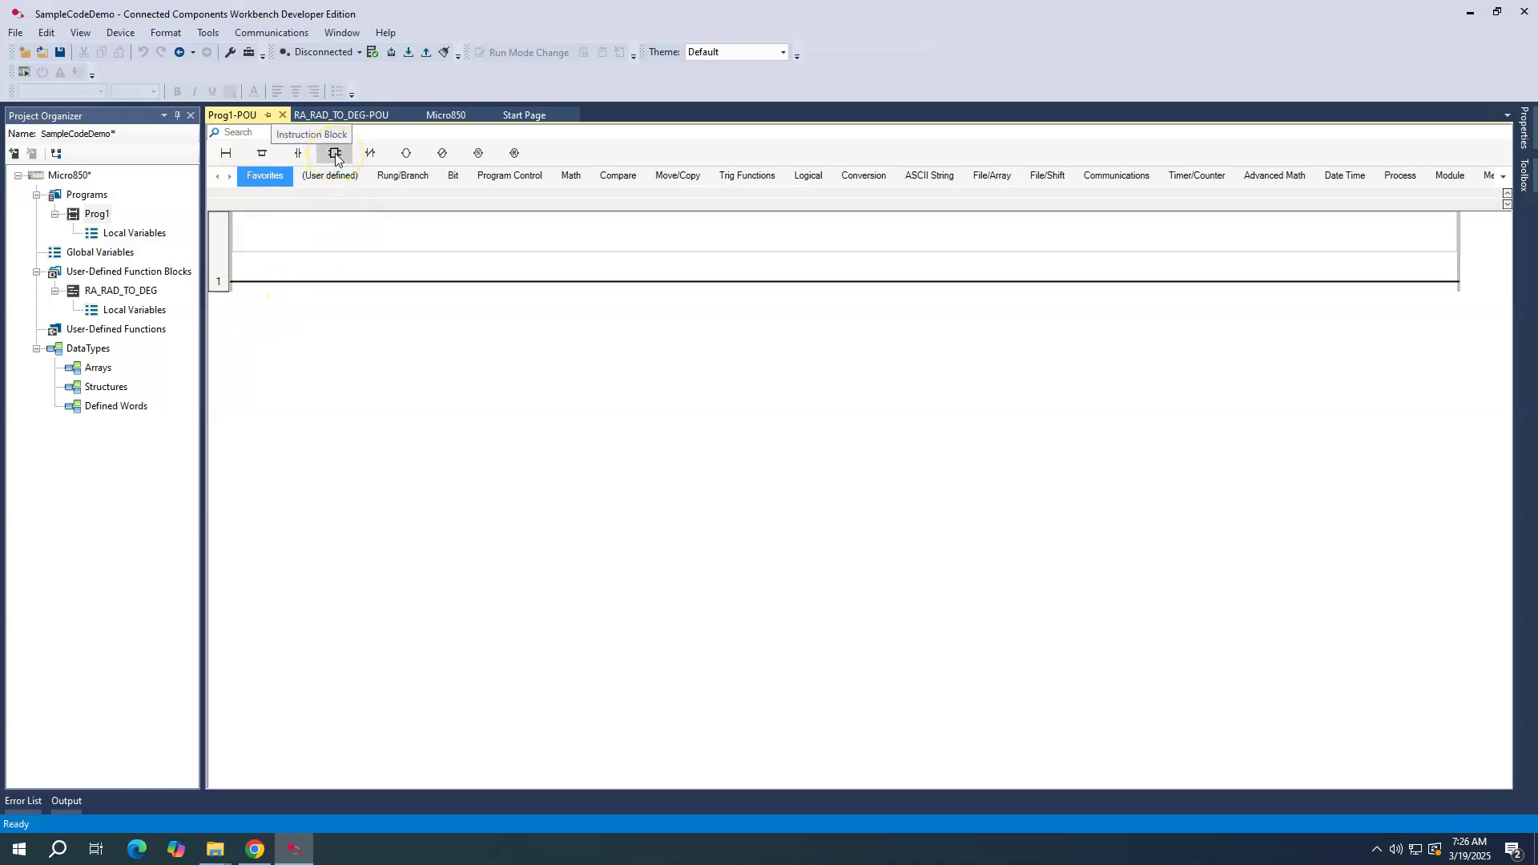
# Place an instruction block on rung 1 of Prog1 and assign it the user-defined RA_RAD_TO_DEG block with instance RA_RAD_TO_DEG_1
pyautogui.moveTo(337, 157); pyautogui.dragTo(291, 286)
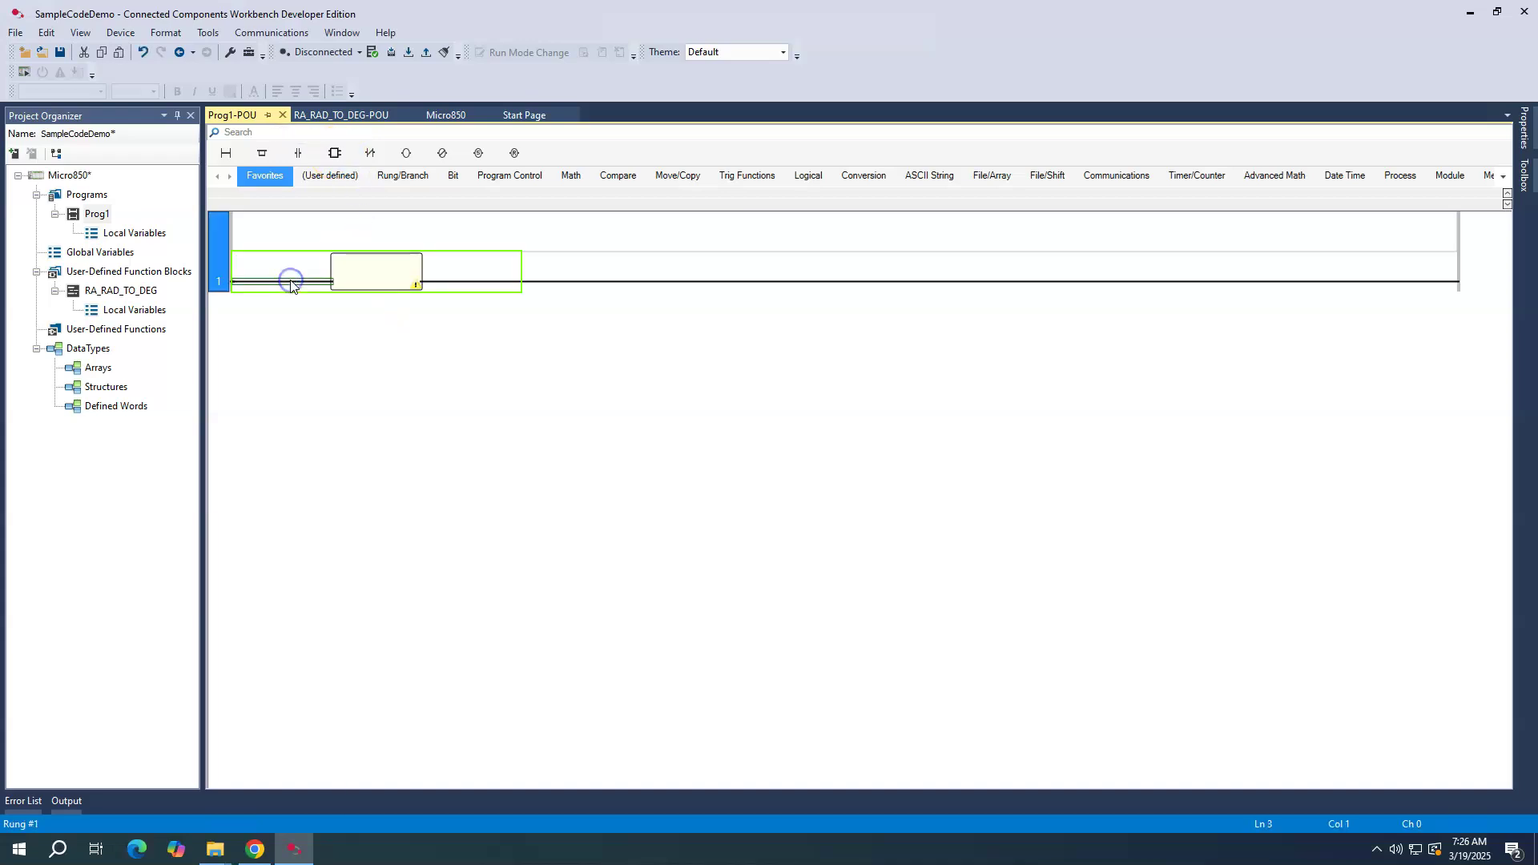
pyautogui.doubleClick(371, 279)
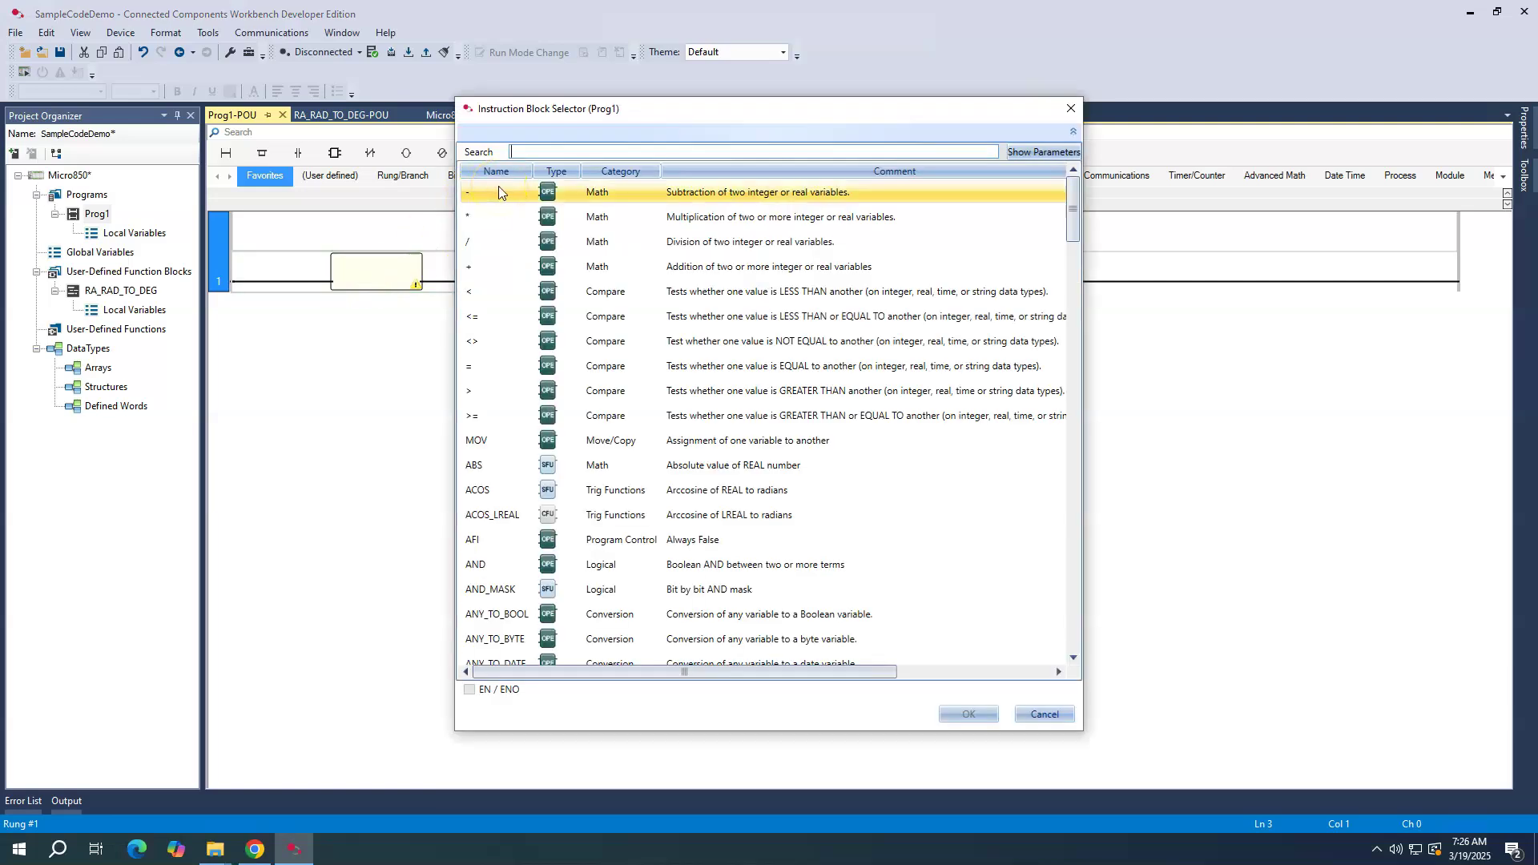
pyautogui.click(559, 151)
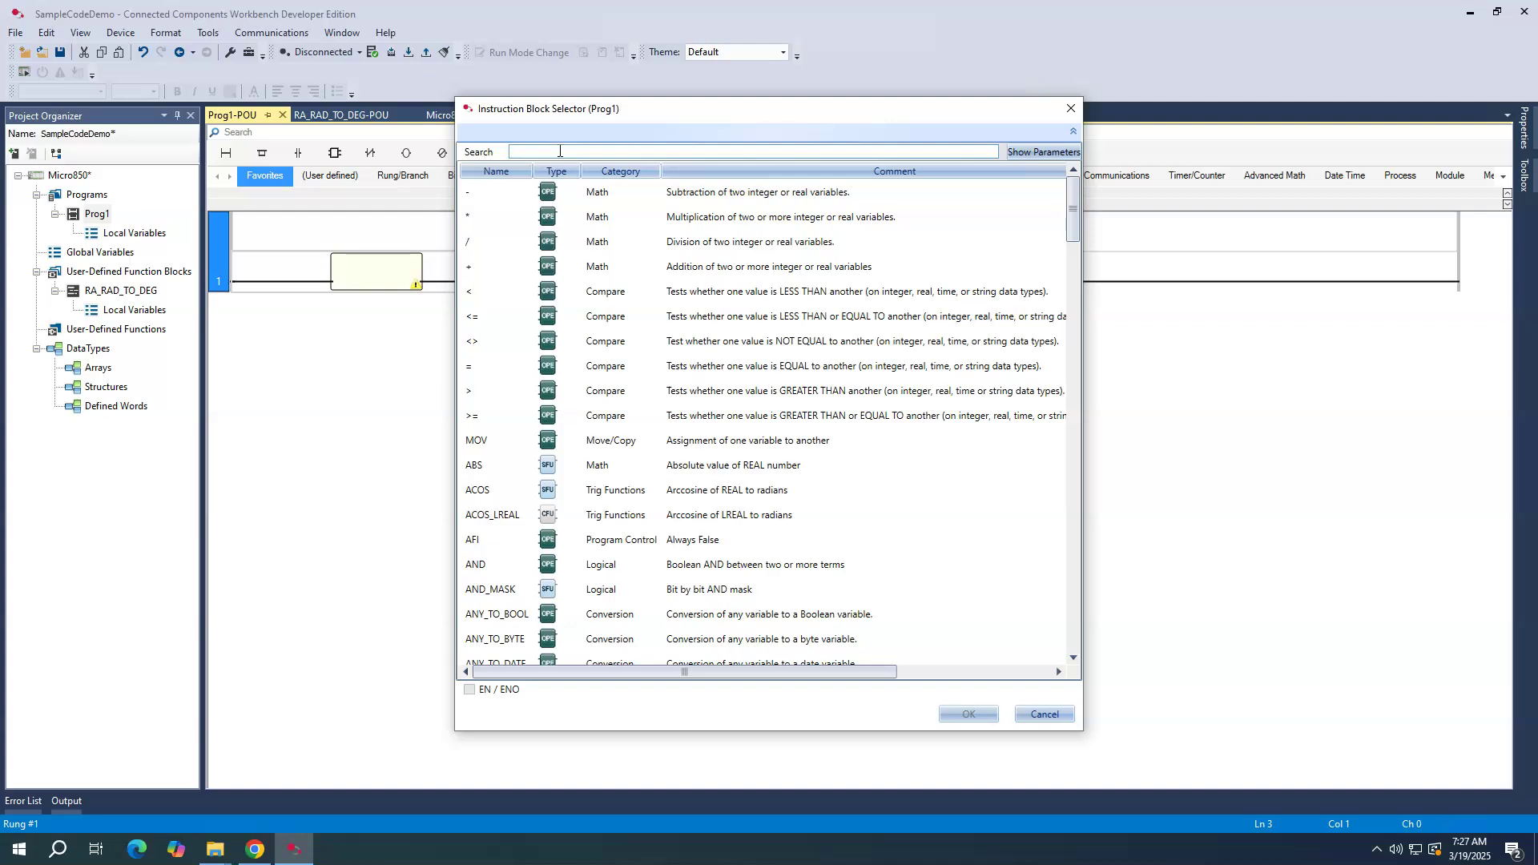
pyautogui.write('ra')
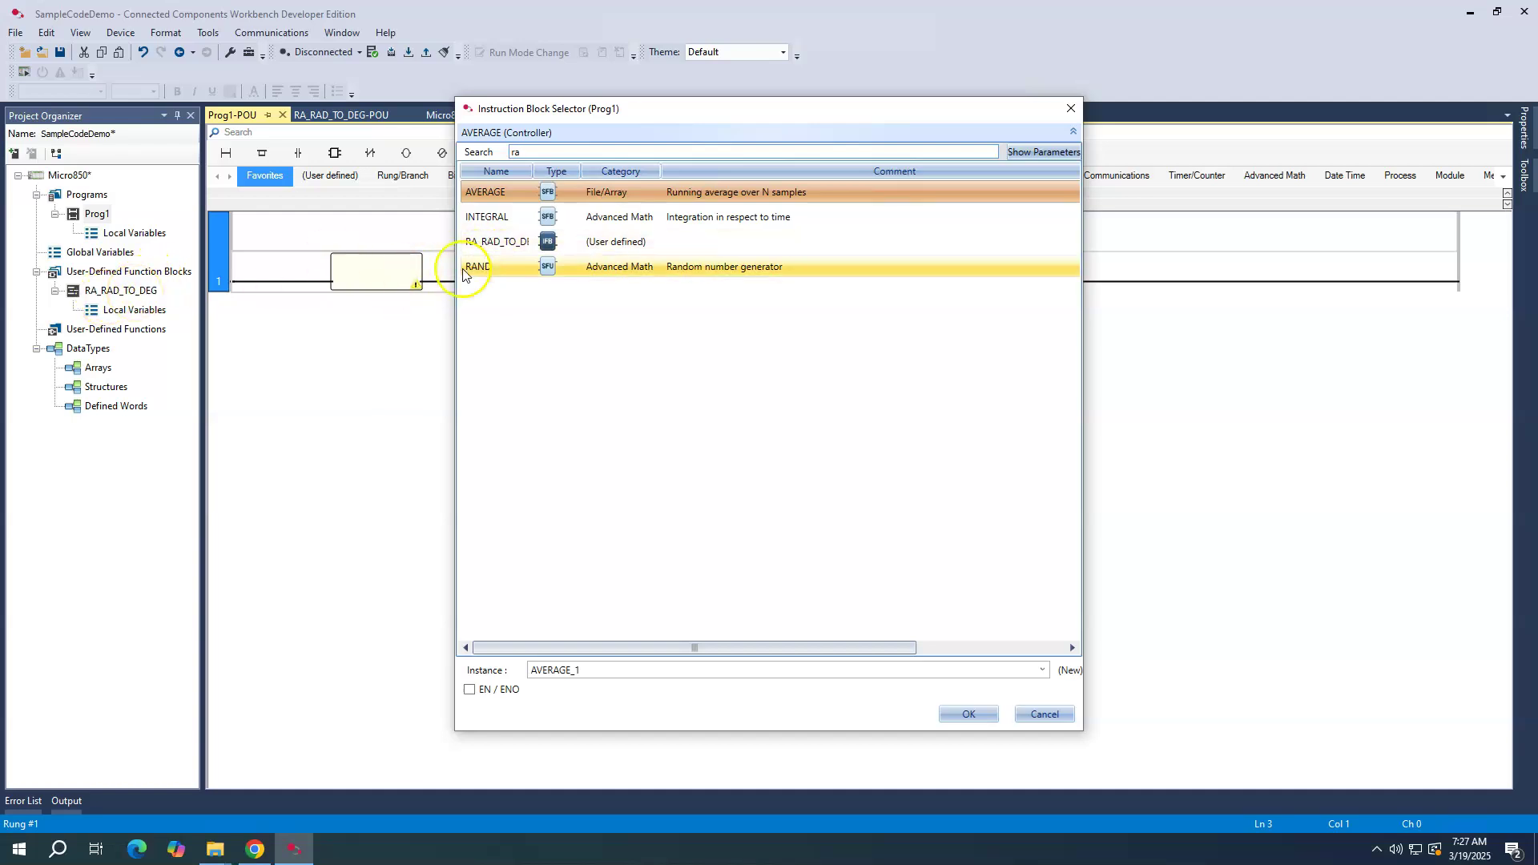
pyautogui.click(492, 247)
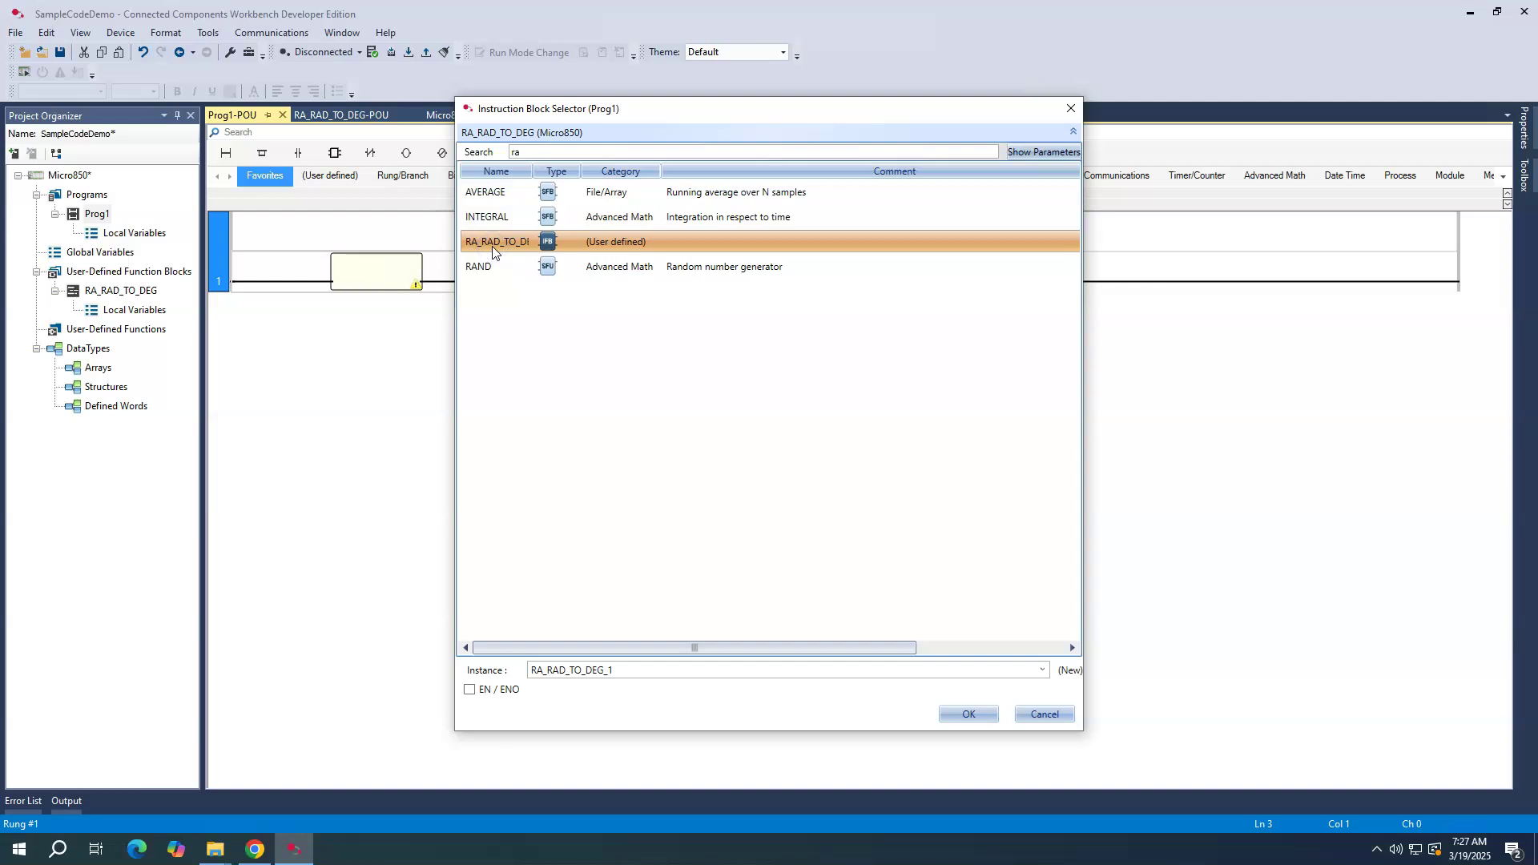
pyautogui.click(969, 714)
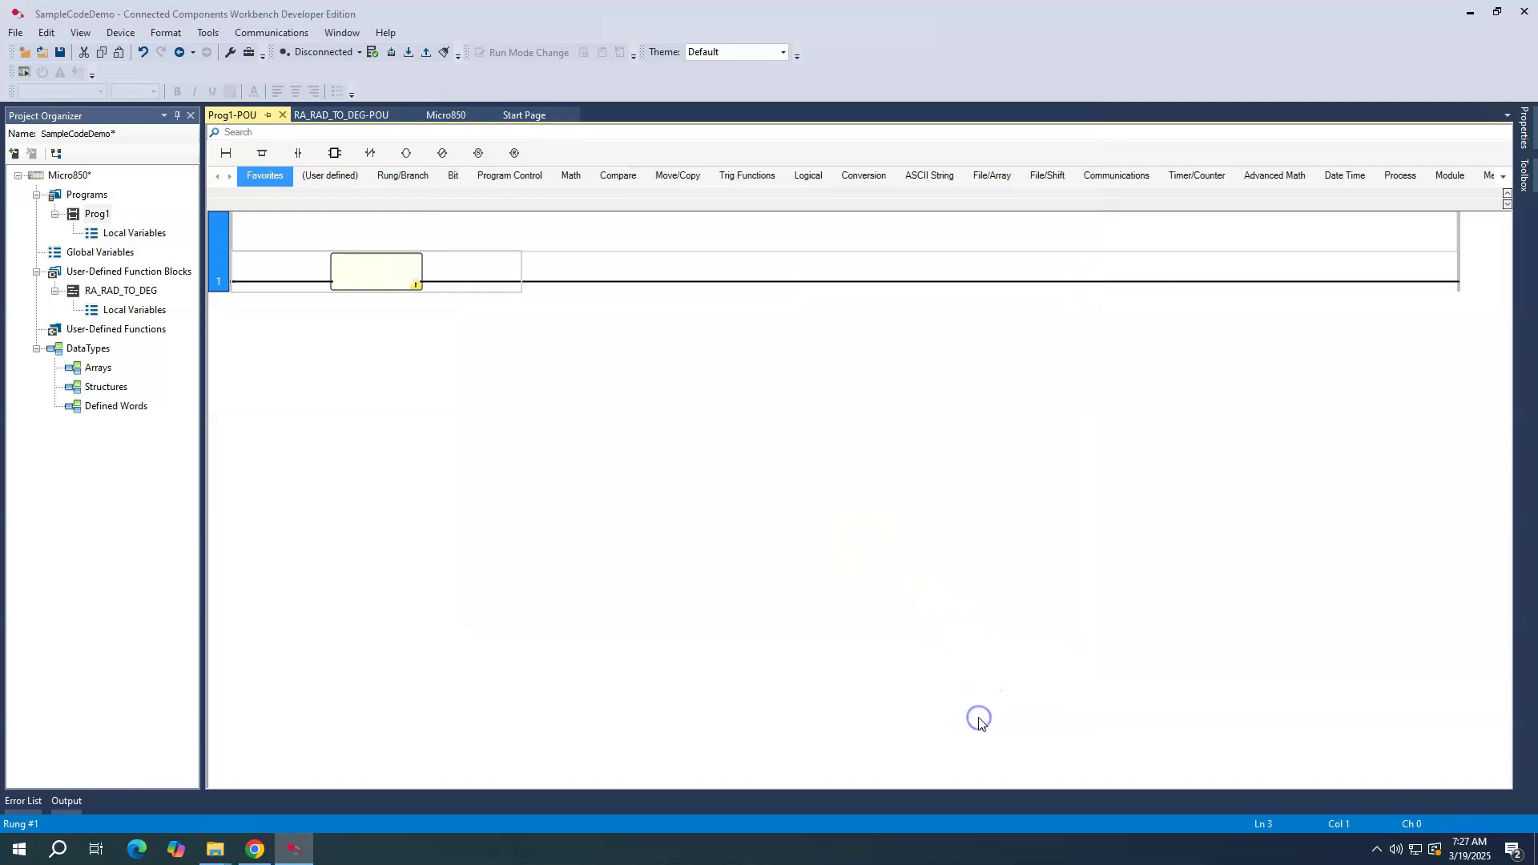
pyautogui.moveTo(357, 270)
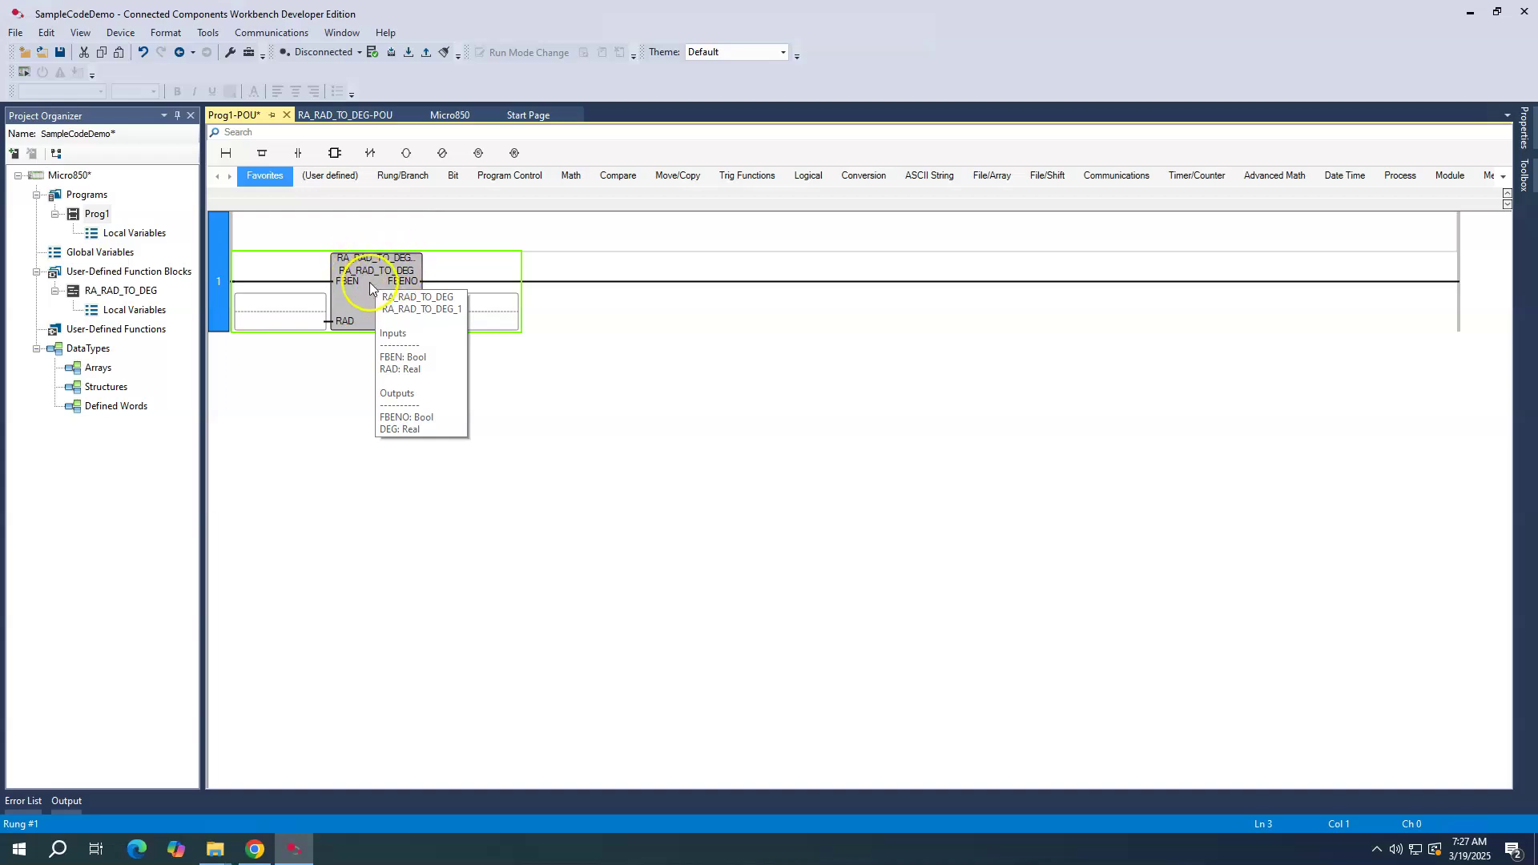
pyautogui.click(266, 288)
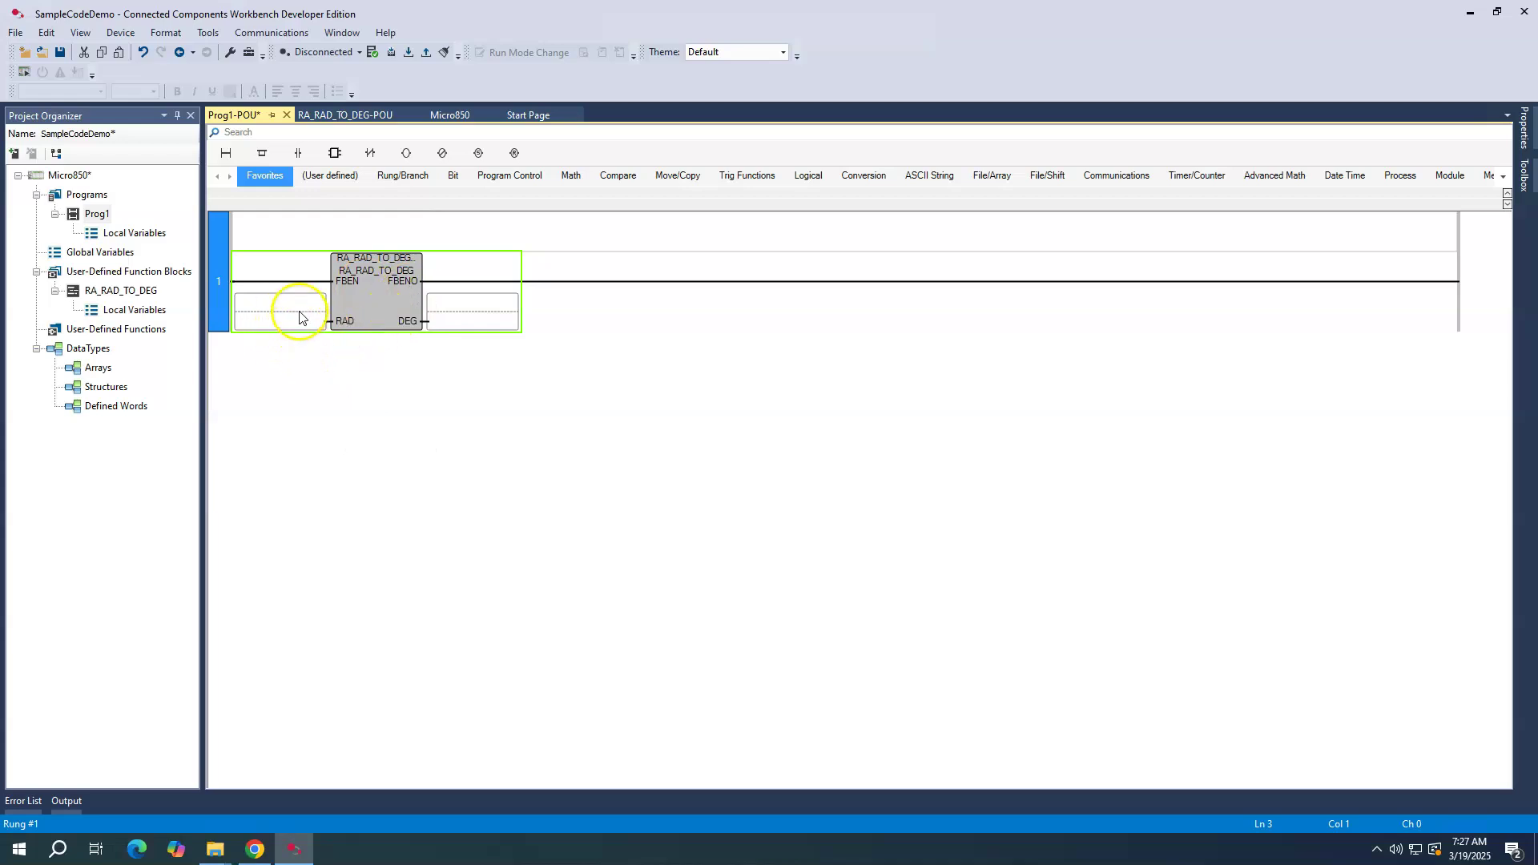
pyautogui.click(470, 315)
# Switch to Chrome and look through the Rockwell Automation micro800 download results for other available sample code
pyautogui.click(255, 849)
pyautogui.scroll(-4, 537, 513)
pyautogui.scroll(4, 584, 419)
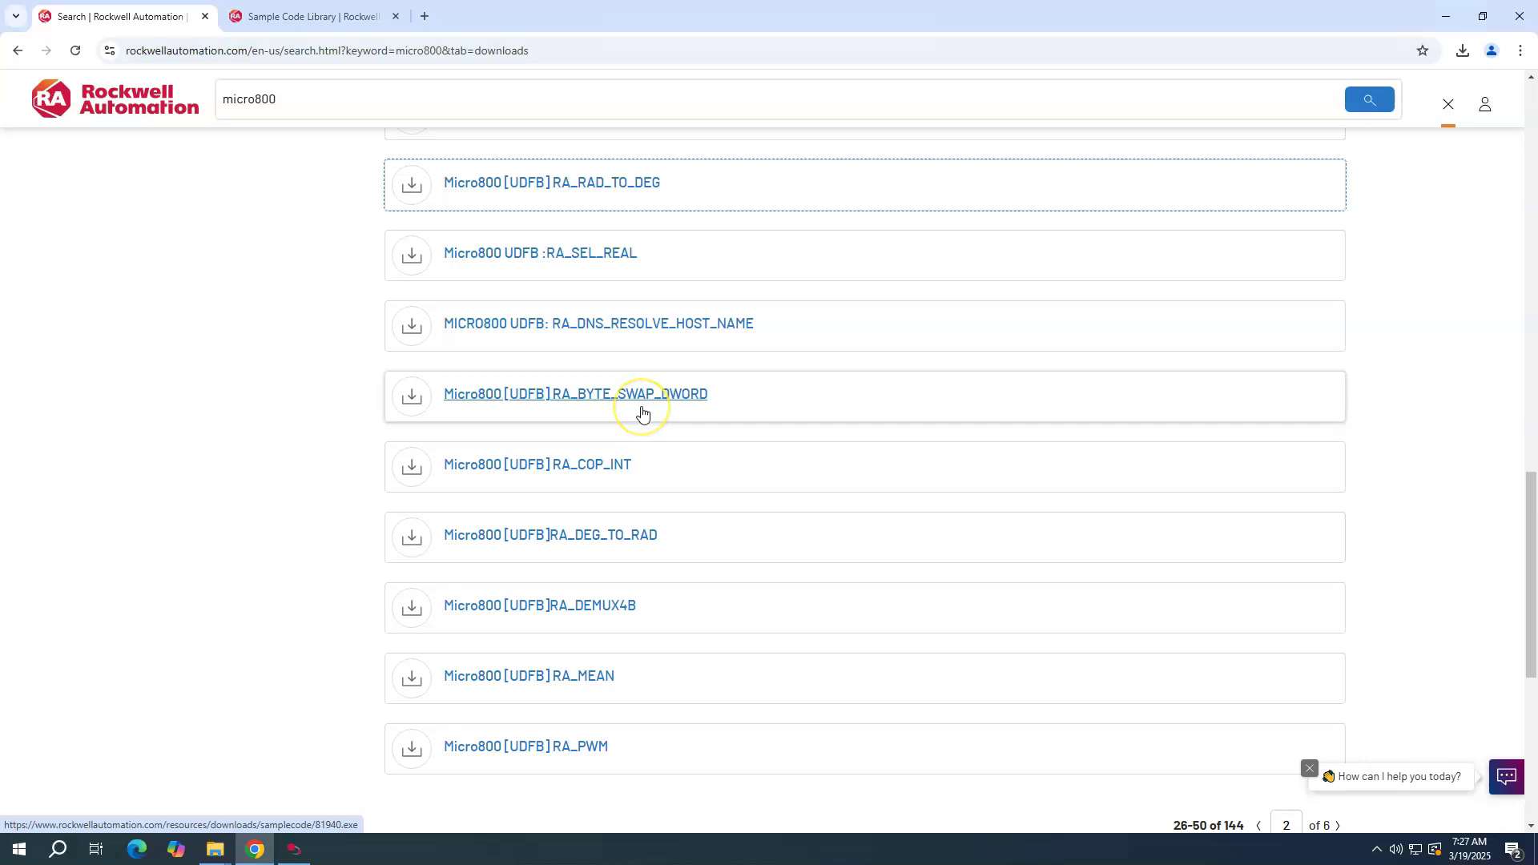
pyautogui.scroll(-2, 642, 412)
pyautogui.scroll(5, 641, 413)
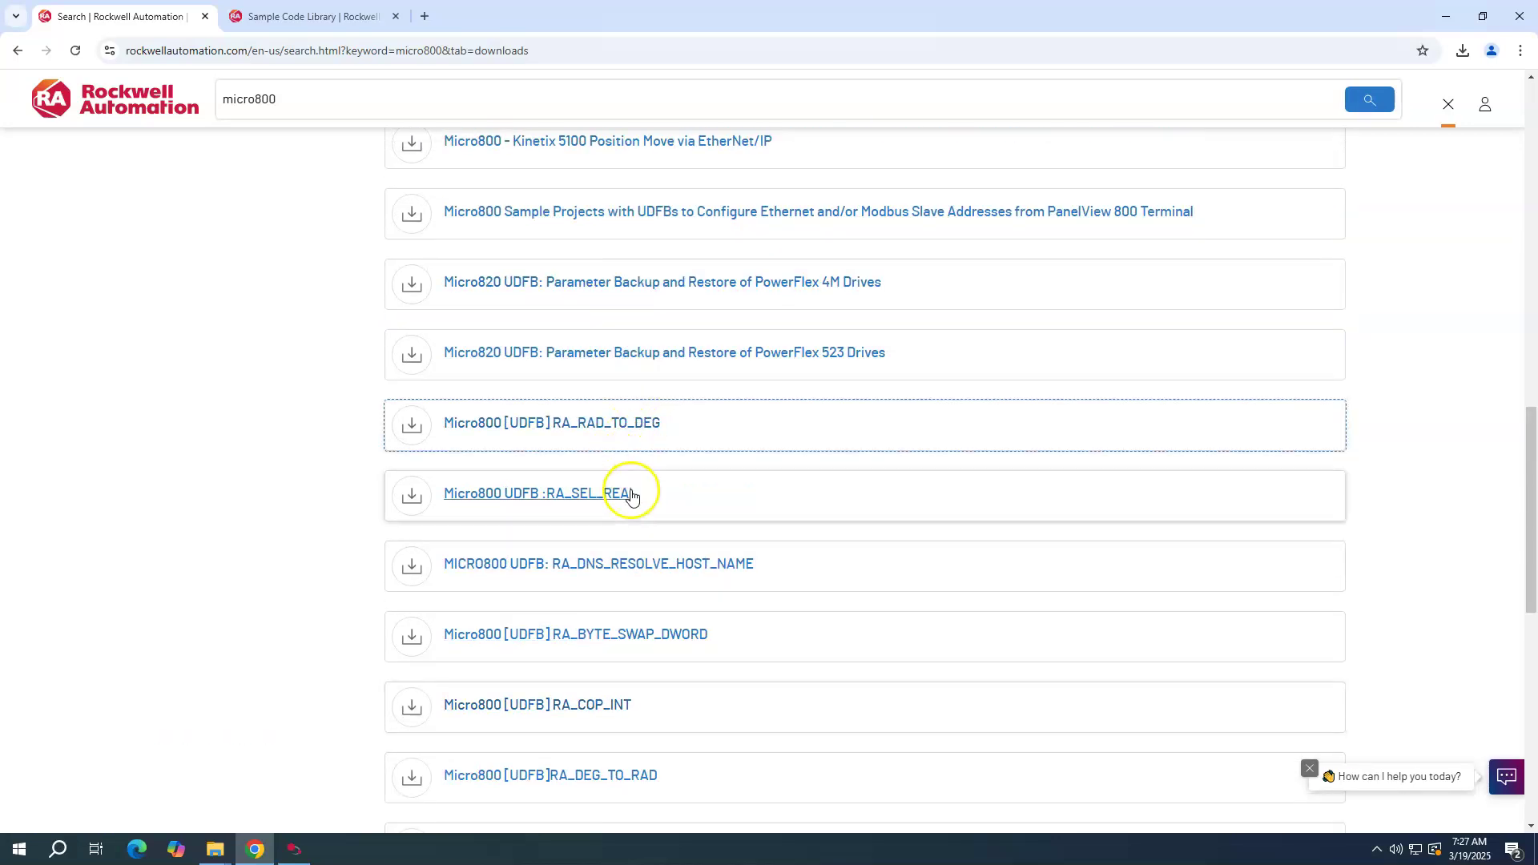
pyautogui.scroll(-2, 630, 485)
pyautogui.scroll(2, 627, 487)
pyautogui.scroll(2, 625, 483)
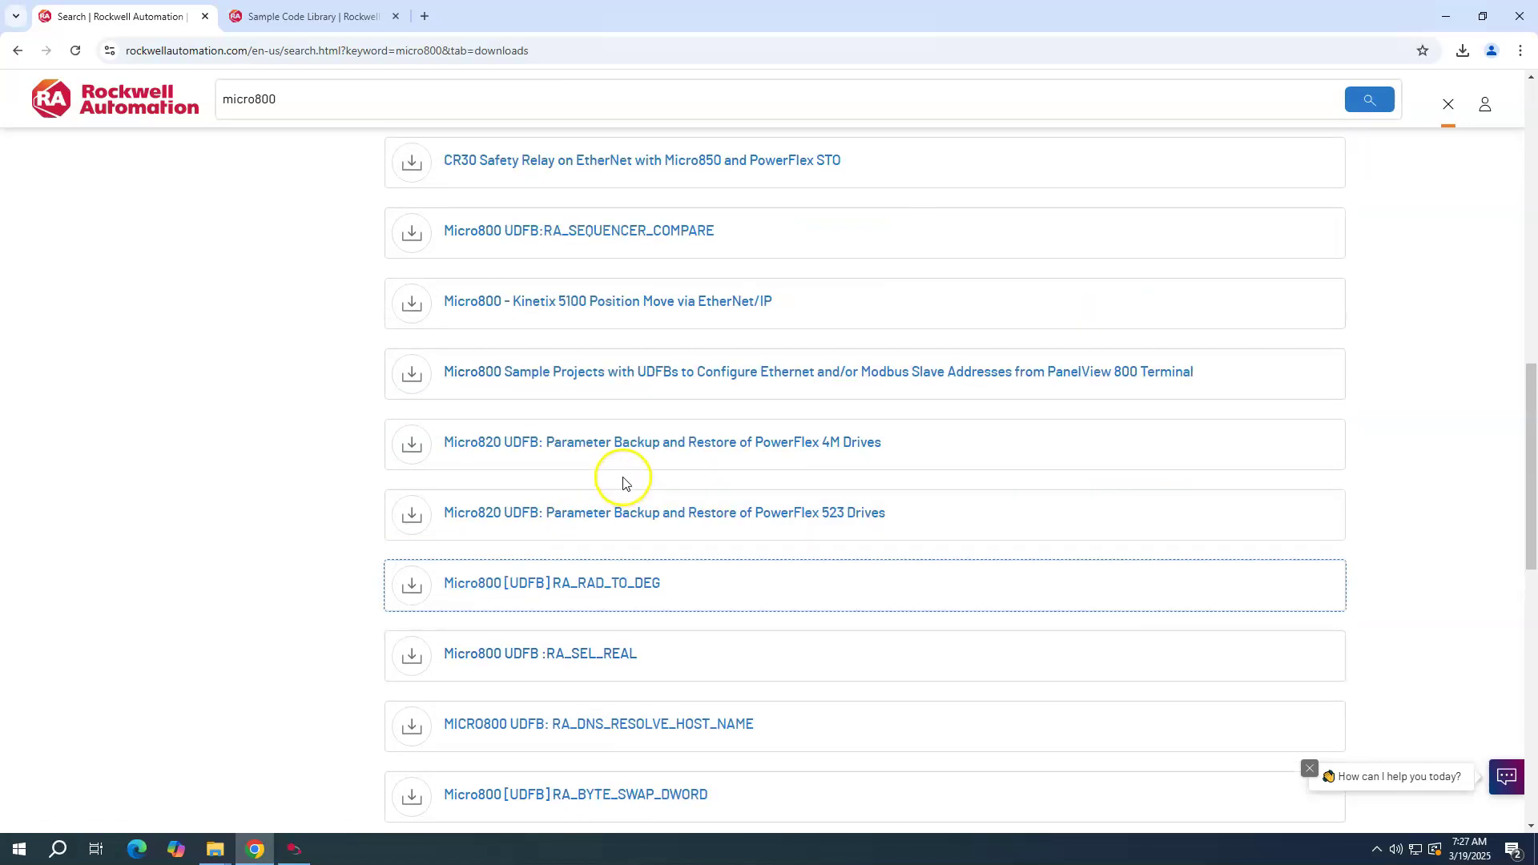
pyautogui.scroll(5, 621, 478)
pyautogui.scroll(4, 618, 474)
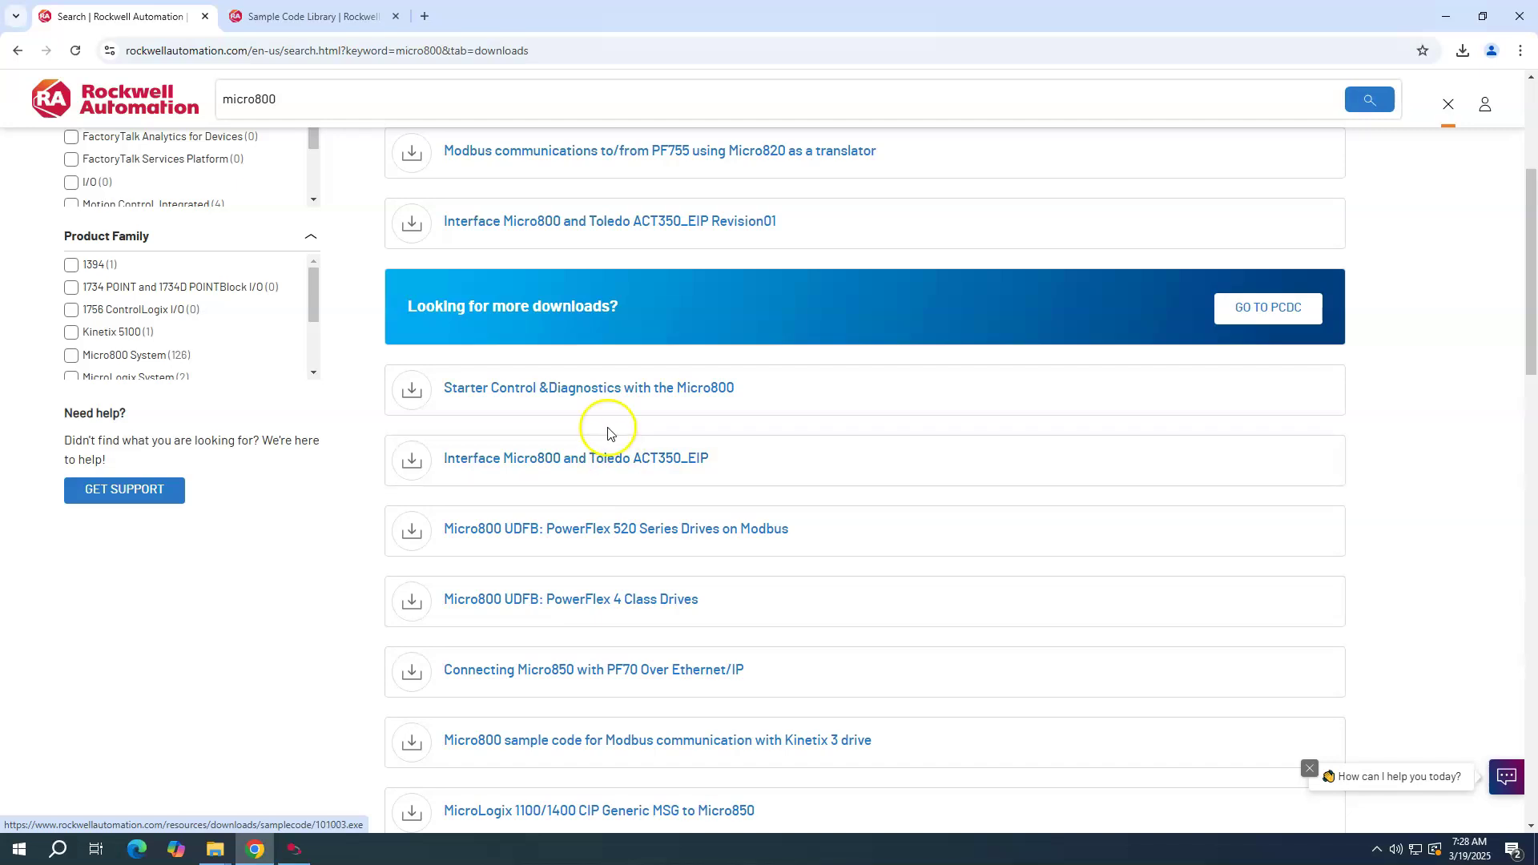
pyautogui.scroll(4, 608, 429)
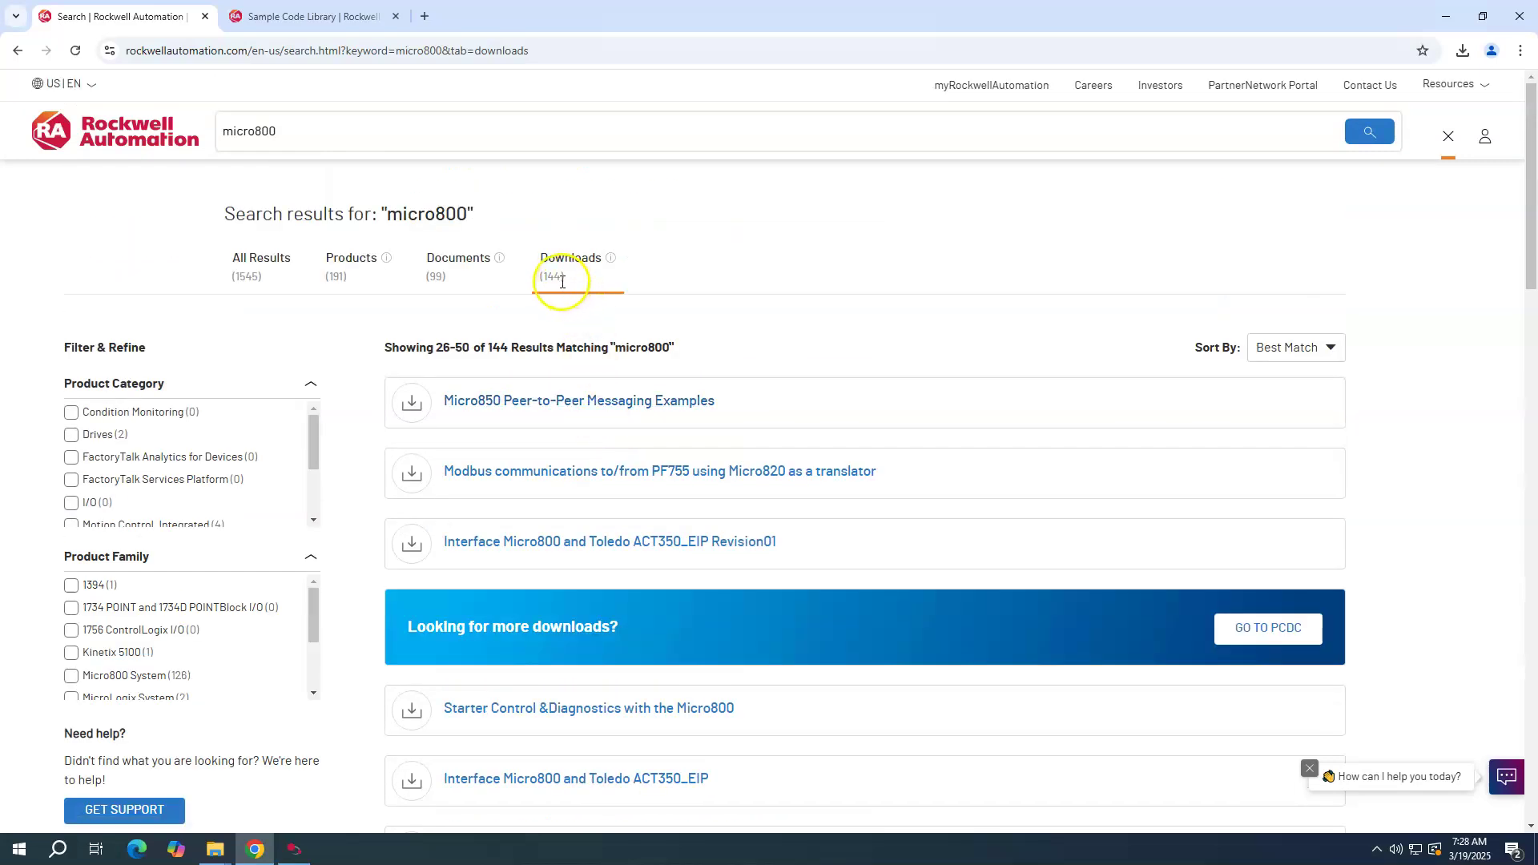
pyautogui.scroll(-3, 590, 333)
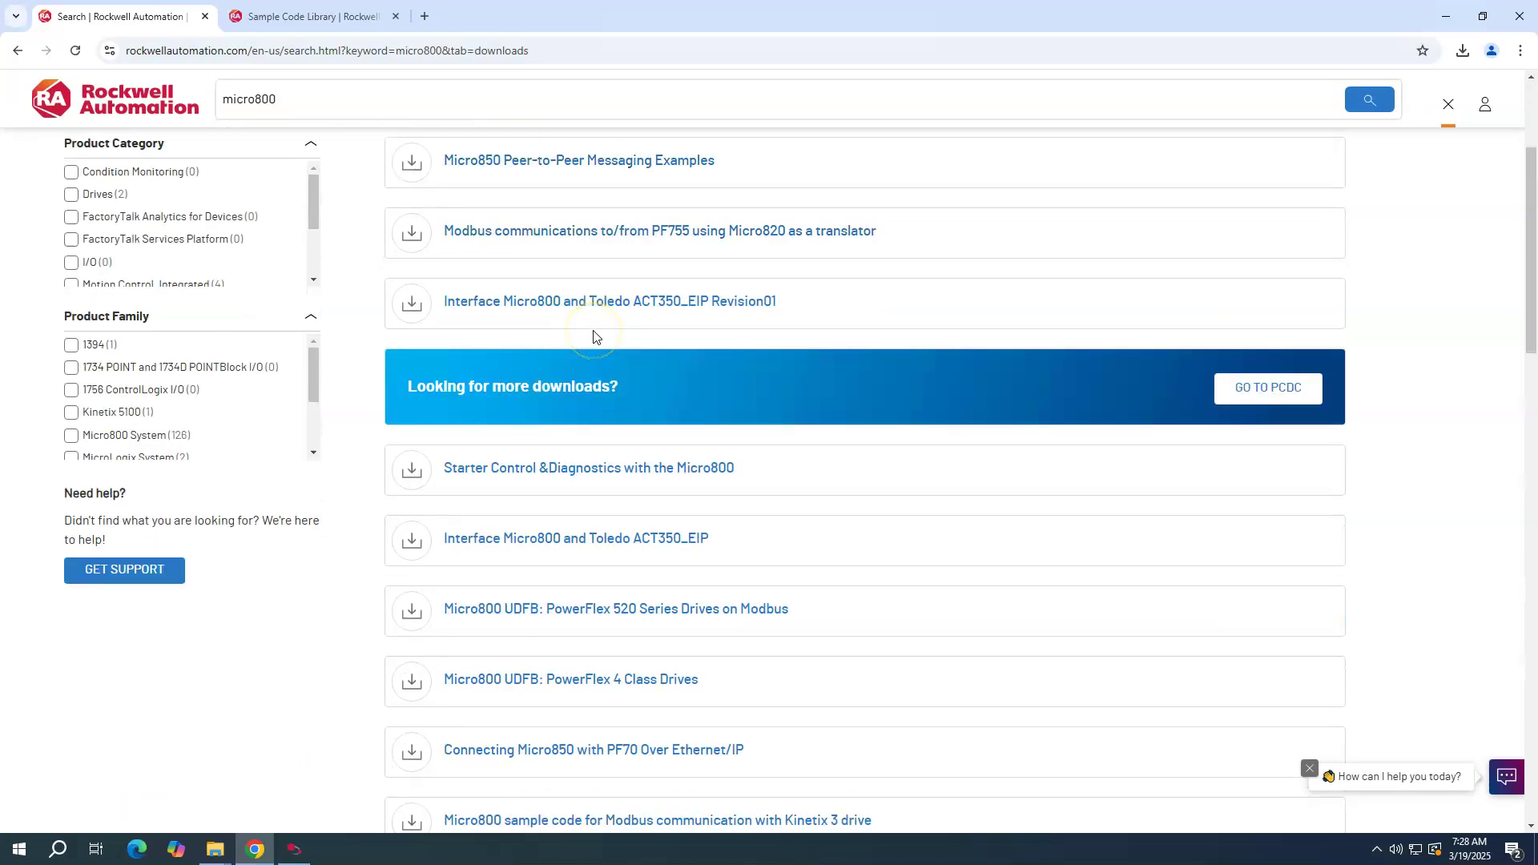